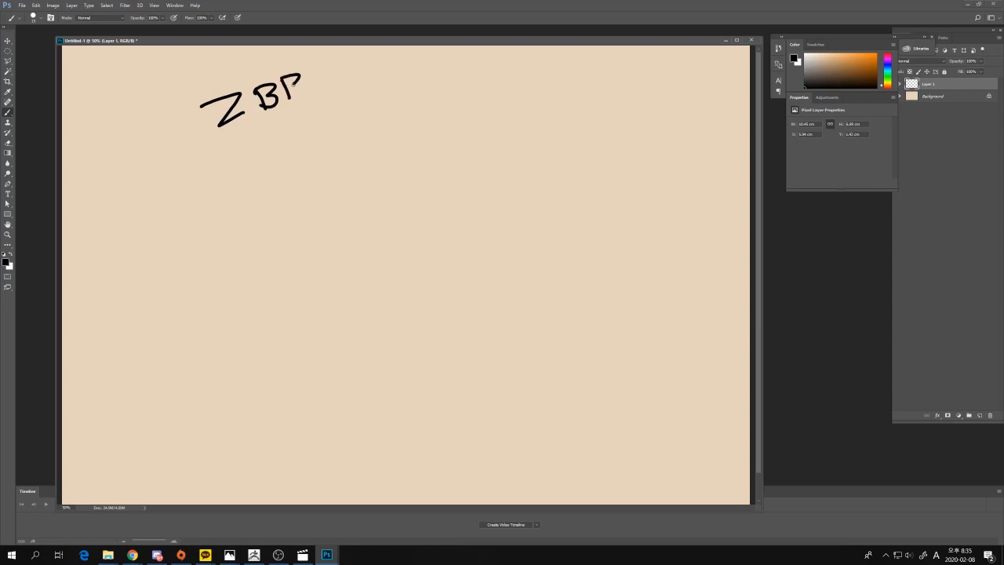
Handwrite the title "ZBRUSH 작업" across the top of the canvas and underline the word 작업.
mouse_move(307, 69)
mouse_down()
mouse_move(318, 76)
mouse_move(320, 65)
mouse_up()
mouse_move(340, 58)
mouse_down()
mouse_move(330, 81)
mouse_move(359, 81)
mouse_up()
drag(358, 72, 413, 87)
mouse_move(421, 77)
mouse_down()
mouse_move(431, 87)
mouse_move(439, 79)
mouse_up()
mouse_move(439, 72)
mouse_down()
mouse_move(448, 70)
mouse_move(445, 94)
mouse_move(464, 69)
mouse_move(480, 80)
mouse_up()
drag(473, 75, 479, 75)
mouse_move(474, 86)
mouse_down()
mouse_move(474, 99)
mouse_move(486, 99)
mouse_up()
drag(428, 118, 499, 99)
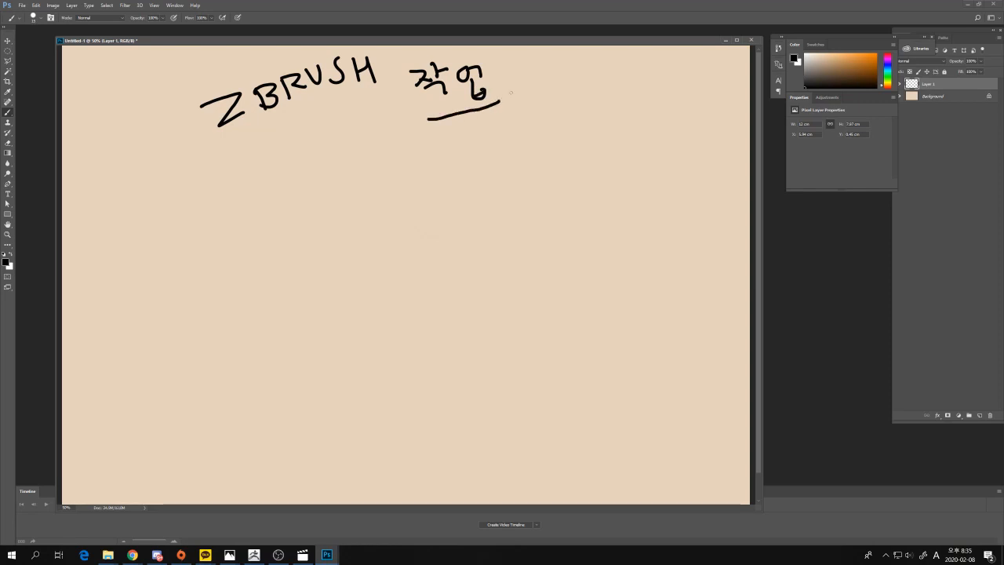
Shift the document window slightly and handwrite the heading "모델링" below the title.
drag(561, 39, 597, 37)
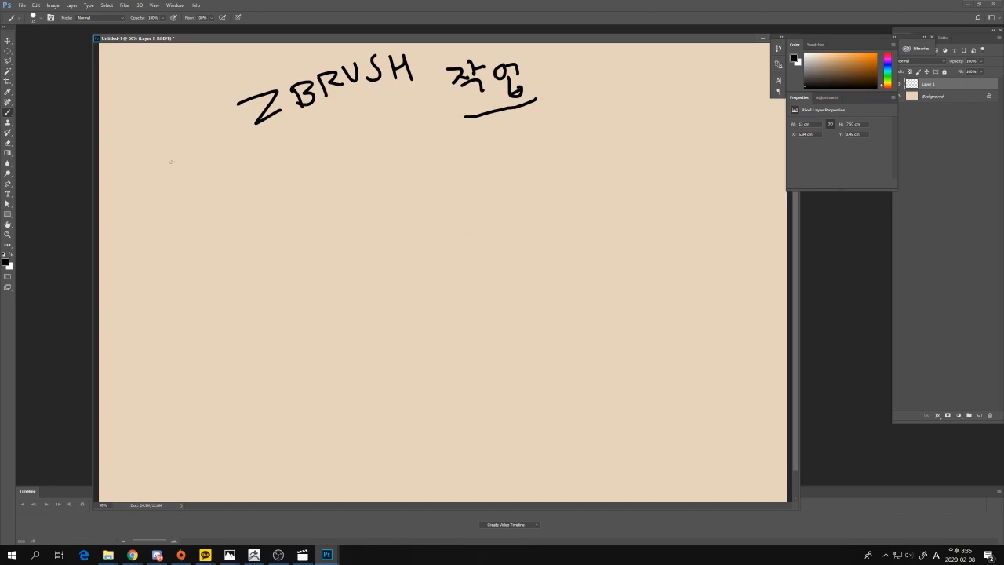
mouse_move(154, 178)
mouse_down()
mouse_move(159, 187)
mouse_move(173, 179)
mouse_up()
mouse_move(168, 183)
mouse_down()
mouse_move(206, 180)
mouse_move(209, 196)
mouse_move(229, 173)
mouse_move(236, 182)
mouse_up()
drag(240, 157, 245, 177)
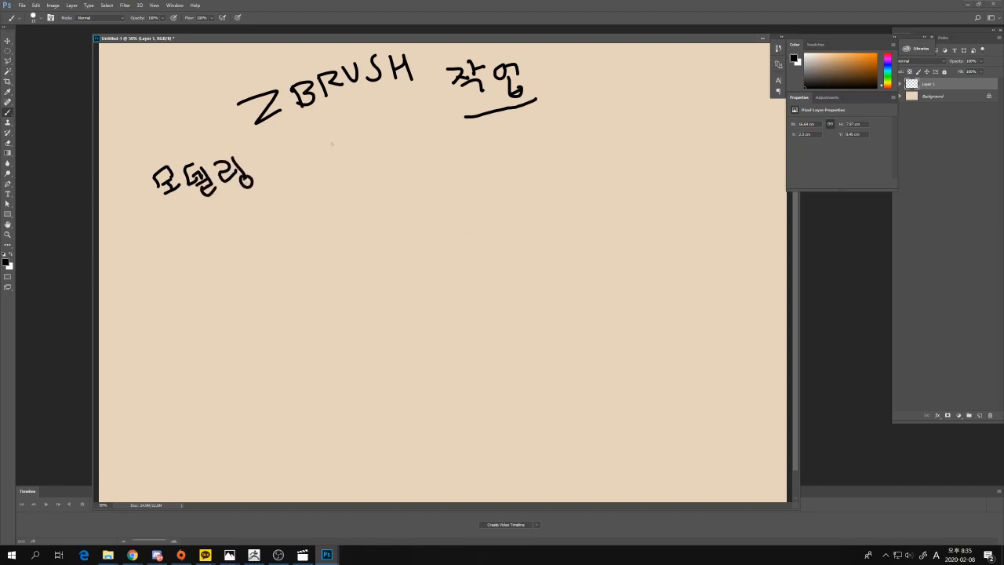
Draw a circled "구" below the heading, with an arrow leading to a circled "다이나메쉬".
mouse_move(264, 211)
mouse_down()
mouse_move(292, 252)
mouse_move(265, 210)
mouse_move(279, 240)
mouse_move(352, 220)
mouse_move(340, 234)
mouse_up()
drag(377, 204, 389, 204)
drag(378, 206, 392, 222)
drag(394, 213, 416, 201)
mouse_move(428, 190)
mouse_down()
mouse_move(427, 211)
mouse_move(461, 192)
mouse_up()
drag(462, 185, 488, 193)
drag(496, 179, 507, 187)
drag(508, 181, 510, 196)
mouse_move(403, 227)
mouse_down()
mouse_move(457, 222)
mouse_move(513, 162)
mouse_move(441, 223)
mouse_up()
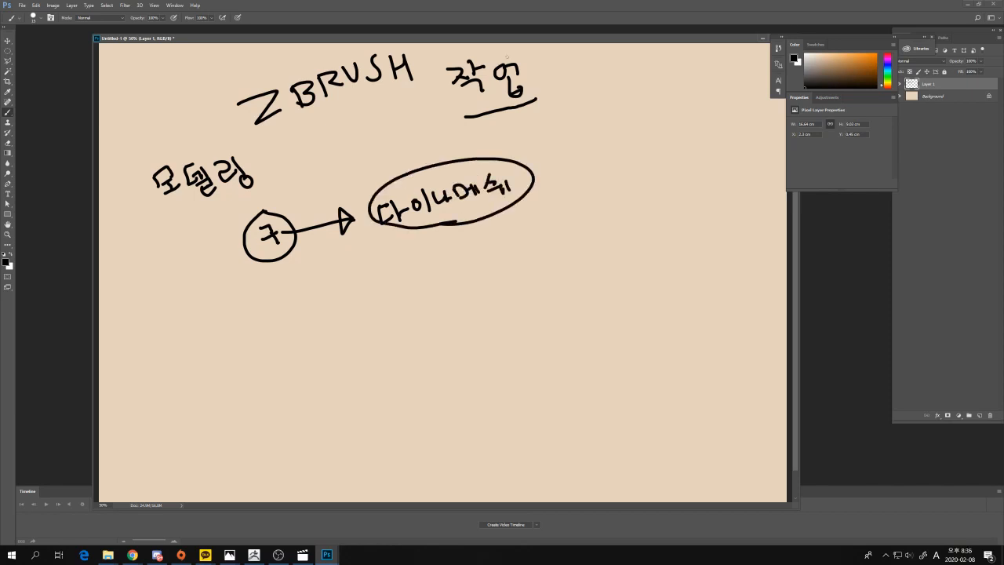
Draw an arrow from the 다이나메쉬 ellipse and write "3~5만 사이" at its end.
drag(538, 182, 639, 157)
mouse_move(642, 137)
mouse_down()
mouse_move(688, 131)
mouse_move(687, 148)
mouse_up()
drag(702, 119, 693, 135)
drag(699, 127, 705, 135)
mouse_move(711, 118)
mouse_down()
mouse_move(710, 137)
mouse_move(730, 122)
mouse_up()
drag(740, 116, 741, 135)
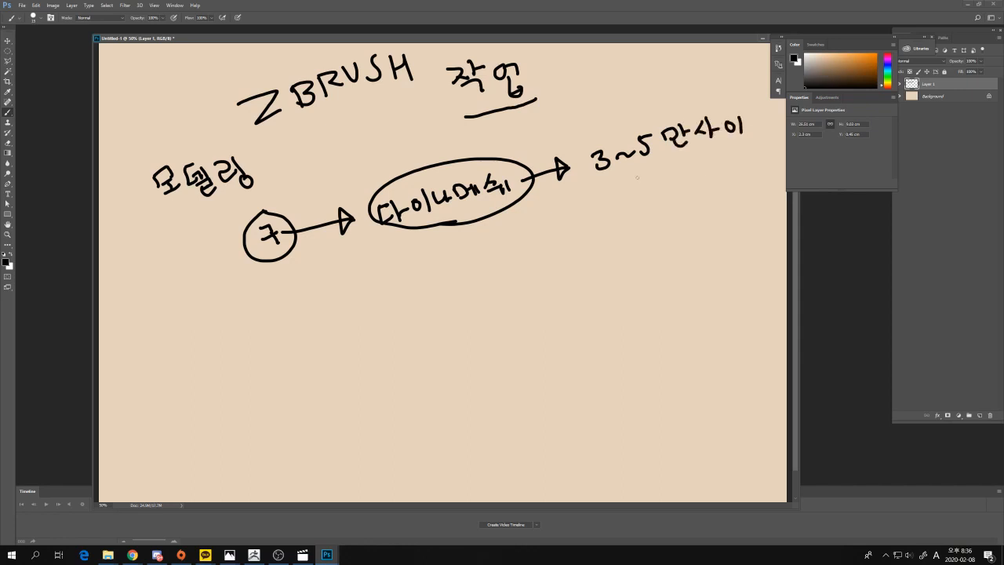
Write "혹은 더 적게" beneath the "3~5만 사이" note.
mouse_move(634, 170)
mouse_down()
mouse_move(654, 197)
mouse_move(664, 184)
mouse_move(668, 195)
mouse_move(677, 179)
mouse_move(684, 187)
mouse_up()
drag(679, 174, 717, 182)
drag(720, 164, 732, 177)
drag(734, 162, 740, 174)
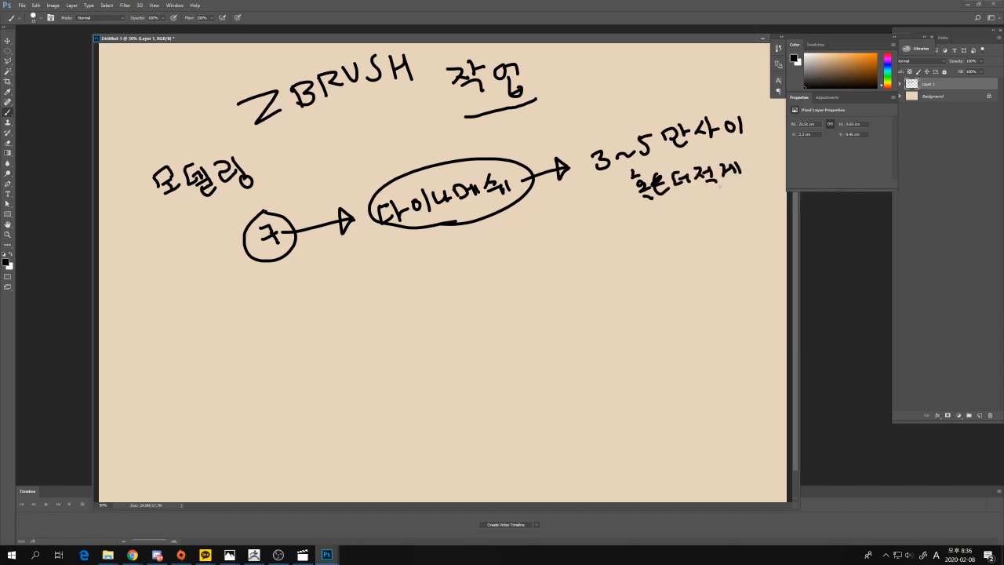
Draw a frame around the 3~5만 notes and circle the numbers 3 and 5.
mouse_move(638, 213)
mouse_down()
mouse_move(673, 208)
mouse_move(766, 99)
mouse_move(625, 235)
mouse_up()
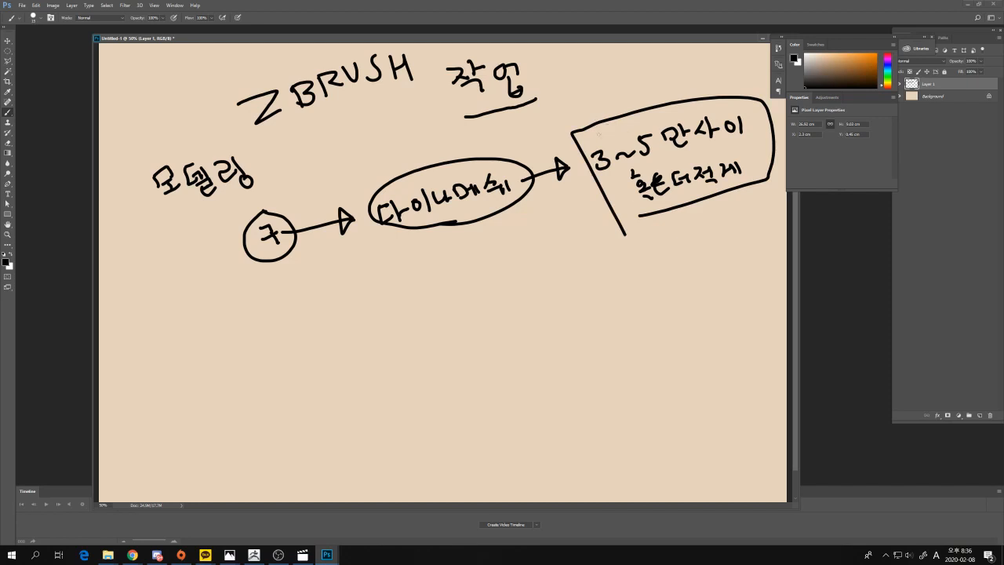
mouse_move(569, 148)
mouse_down()
mouse_move(745, 99)
mouse_move(772, 189)
mouse_up()
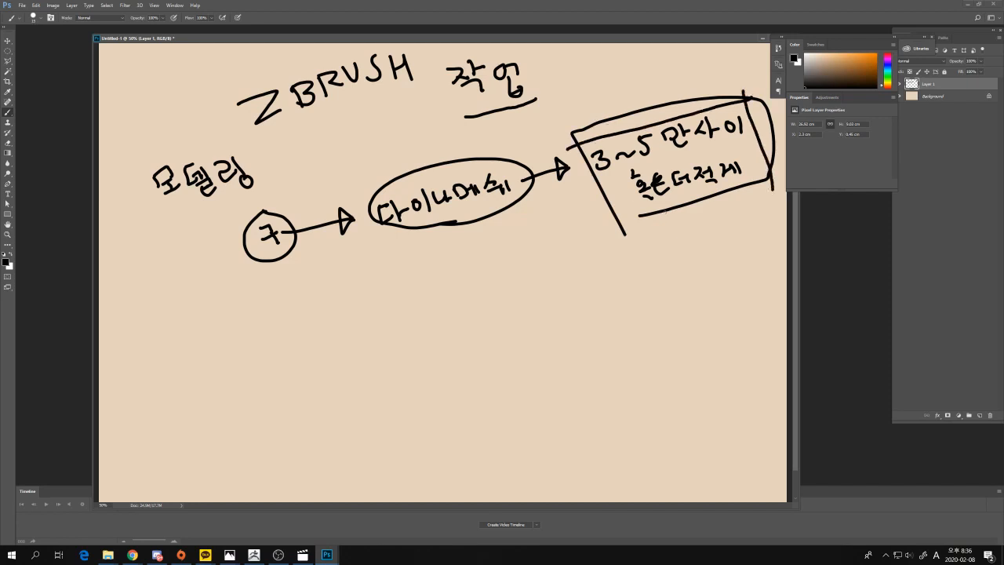
drag(592, 229, 767, 182)
mouse_move(654, 160)
mouse_down()
mouse_move(628, 141)
mouse_move(660, 155)
mouse_move(645, 161)
mouse_move(618, 149)
mouse_up()
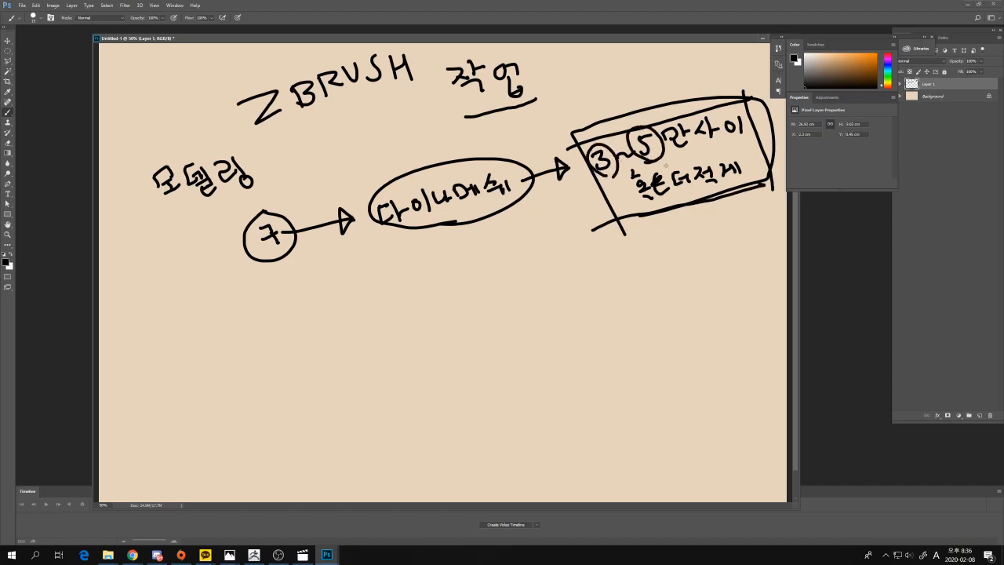
Underline "혹은 더 적게", draw an arrow down from it, and write "스컬핑" below.
drag(652, 205, 745, 180)
mouse_move(654, 208)
mouse_down()
mouse_move(655, 245)
mouse_move(666, 236)
mouse_up()
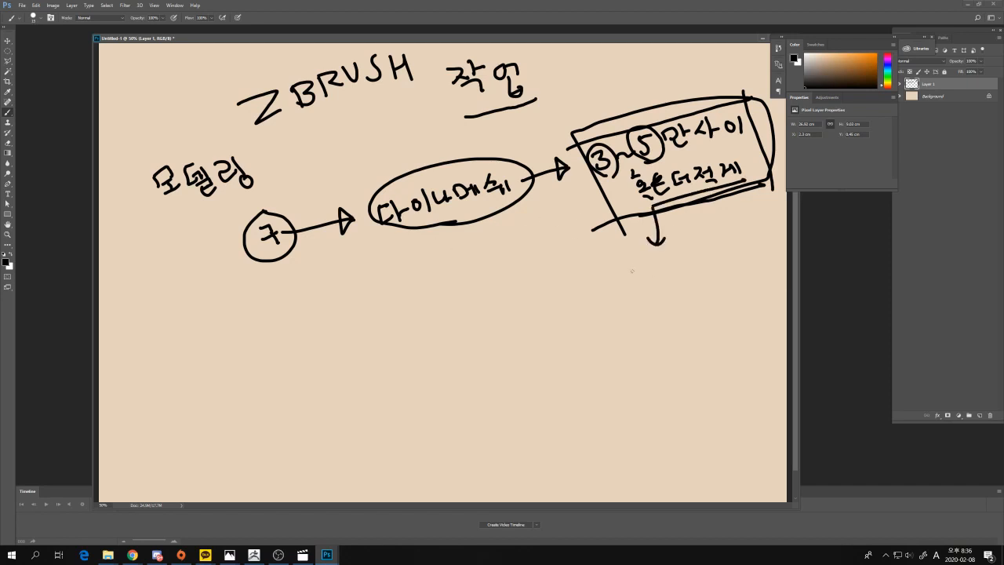
mouse_move(628, 263)
mouse_down()
mouse_move(623, 279)
mouse_move(640, 277)
mouse_up()
drag(623, 286, 670, 273)
drag(656, 270, 679, 280)
mouse_move(671, 252)
mouse_down()
mouse_move(687, 251)
mouse_move(682, 264)
mouse_up()
drag(680, 263, 696, 263)
drag(696, 262, 696, 263)
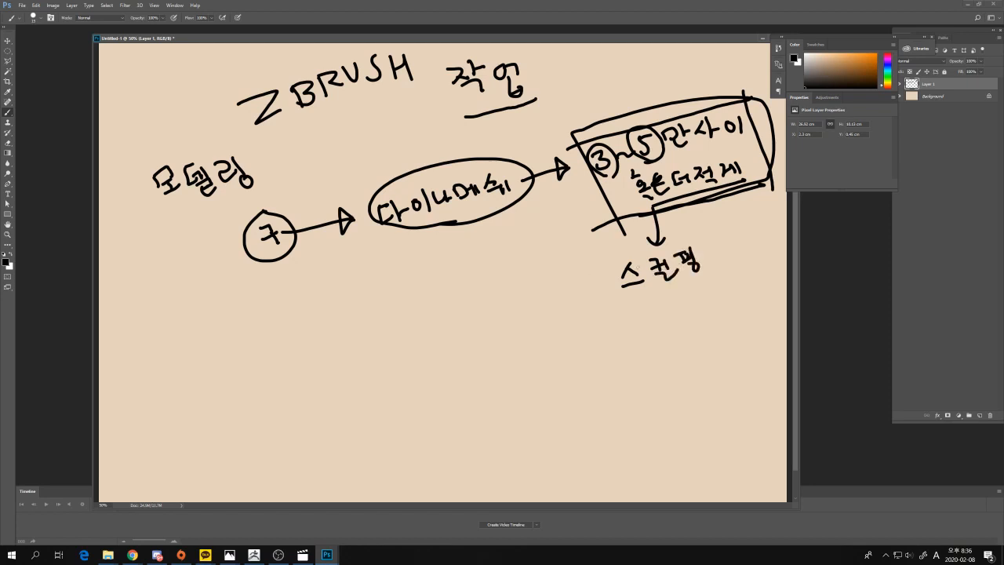
Circle 스컬핑, add arrows from it and from the 3, write an underlined "최대한", and underline the numbers 3 and 5.
mouse_move(604, 270)
mouse_down()
mouse_move(657, 295)
mouse_move(553, 291)
mouse_move(572, 299)
mouse_up()
mouse_move(590, 188)
mouse_down()
mouse_move(672, 160)
mouse_move(581, 265)
mouse_up()
drag(576, 253, 589, 257)
mouse_move(584, 299)
mouse_down()
mouse_move(594, 319)
mouse_move(649, 318)
mouse_up()
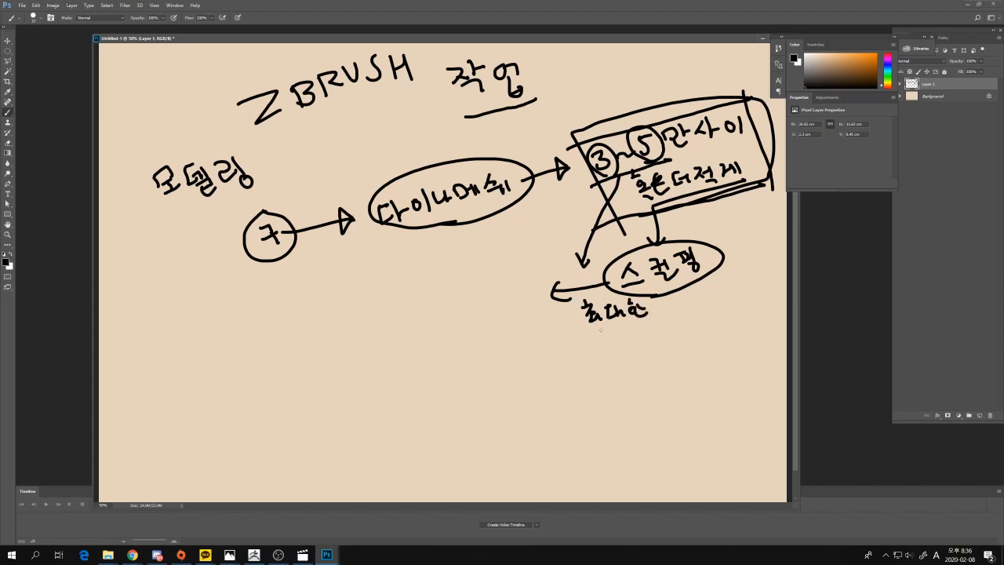
drag(593, 334, 659, 322)
drag(582, 191, 618, 179)
drag(651, 166, 684, 161)
Draw an ellipse containing "10만" at the end of the 스컬핑 arrow and write "다이나" beneath it.
mouse_move(502, 322)
mouse_down()
mouse_move(441, 329)
mouse_move(537, 310)
mouse_move(494, 323)
mouse_up()
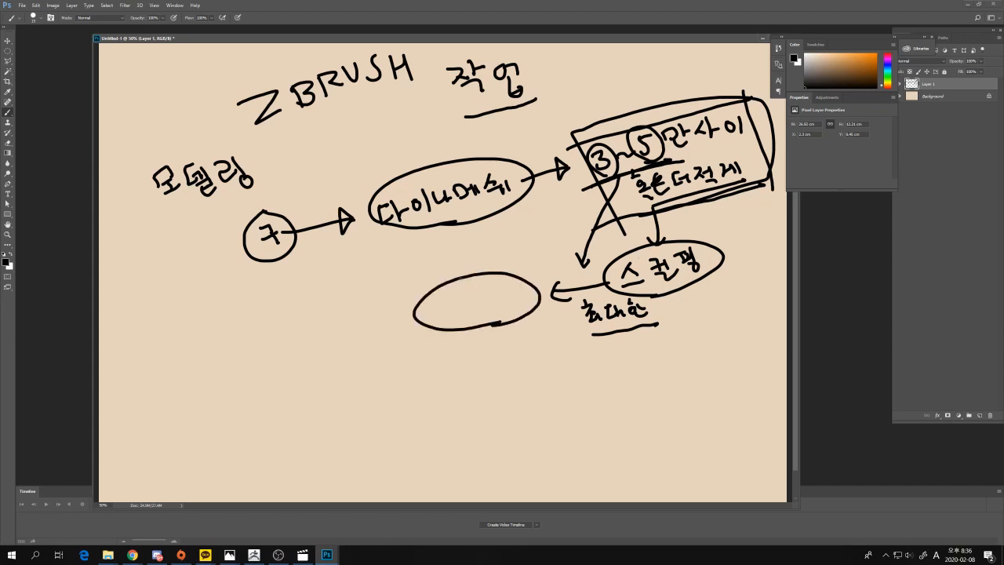
click(444, 311)
mouse_move(434, 306)
mouse_down()
mouse_move(435, 316)
mouse_move(489, 292)
mouse_move(491, 308)
mouse_up()
drag(463, 342, 479, 349)
mouse_move(481, 340)
mouse_down()
mouse_move(483, 353)
mouse_move(488, 345)
mouse_up()
drag(493, 339, 505, 347)
drag(512, 337, 525, 341)
drag(525, 334, 531, 334)
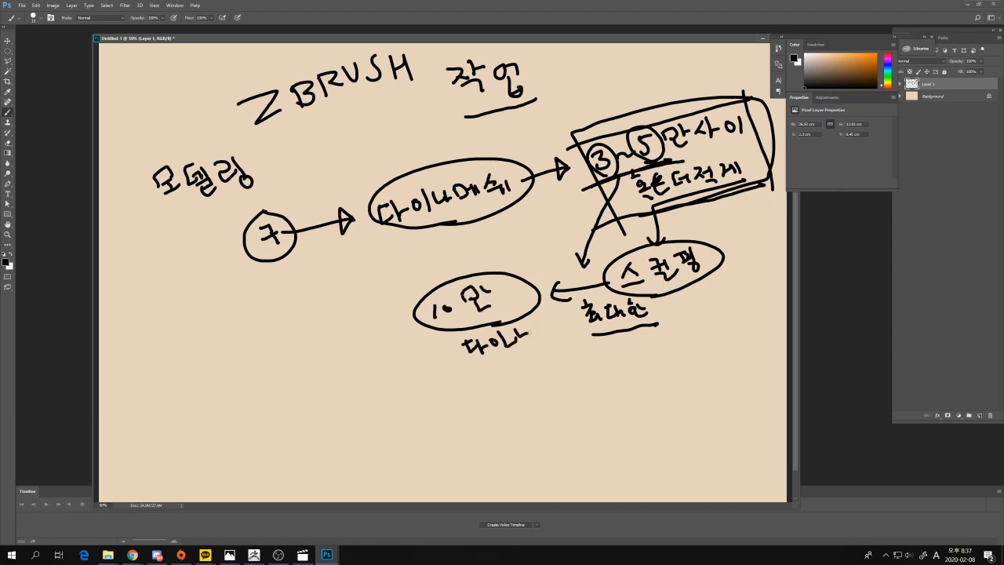
Draw an arrow from the 10만 ellipse to a second "스컬핑" note and circle that note.
drag(414, 310, 353, 320)
drag(366, 306, 376, 334)
drag(265, 331, 258, 347)
drag(263, 338, 279, 349)
mouse_move(275, 330)
mouse_down()
mouse_move(287, 327)
mouse_move(285, 346)
mouse_move(305, 335)
mouse_up()
mouse_move(299, 321)
mouse_down()
mouse_move(309, 316)
mouse_move(311, 328)
mouse_move(324, 317)
mouse_up()
drag(314, 318, 312, 328)
drag(323, 328, 325, 336)
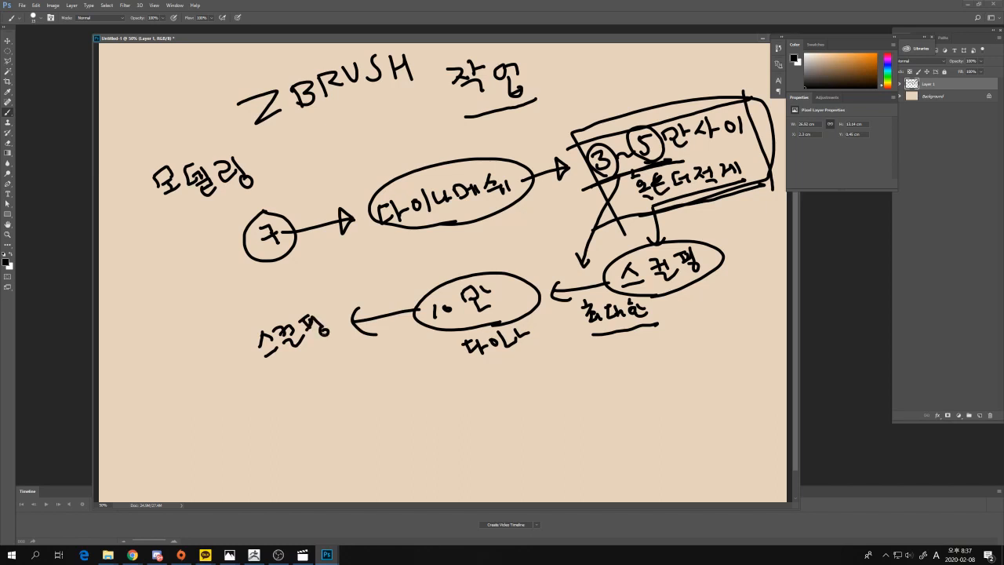
drag(243, 362, 317, 351)
drag(292, 299, 314, 359)
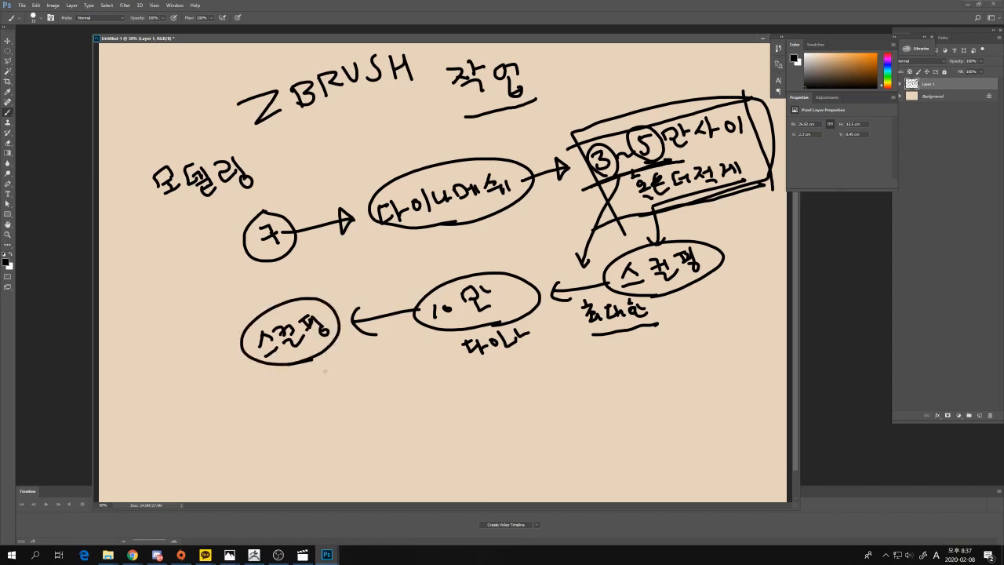
Draw a curved arrow from the second 스컬핑 to a circled note starting with 4, connected by a line to a circled "100만".
mouse_move(302, 362)
mouse_down()
mouse_move(310, 383)
mouse_move(369, 403)
mouse_move(361, 416)
mouse_move(416, 410)
mouse_move(411, 419)
mouse_up()
mouse_move(428, 395)
mouse_down()
mouse_move(422, 406)
mouse_move(430, 396)
mouse_move(436, 433)
mouse_move(443, 416)
mouse_move(538, 395)
mouse_move(557, 404)
mouse_move(580, 386)
mouse_up()
mouse_move(597, 378)
mouse_down()
mouse_move(594, 388)
mouse_move(632, 370)
mouse_move(638, 385)
mouse_move(590, 408)
mouse_move(629, 358)
mouse_move(600, 408)
mouse_up()
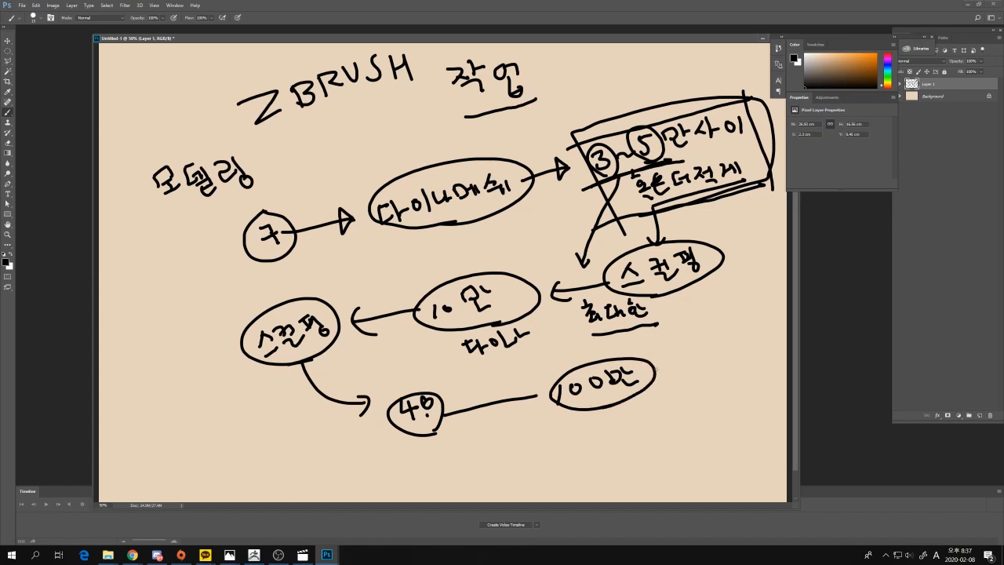
Connect the 100만 ellipse to a new "디테일" note and outline that note.
mouse_move(654, 370)
mouse_down()
mouse_move(668, 355)
mouse_move(685, 363)
mouse_up()
drag(684, 345, 695, 350)
drag(684, 357, 704, 349)
mouse_move(704, 337)
mouse_down()
mouse_move(705, 358)
mouse_move(718, 342)
mouse_move(742, 349)
mouse_move(708, 362)
mouse_move(684, 327)
mouse_move(673, 369)
mouse_up()
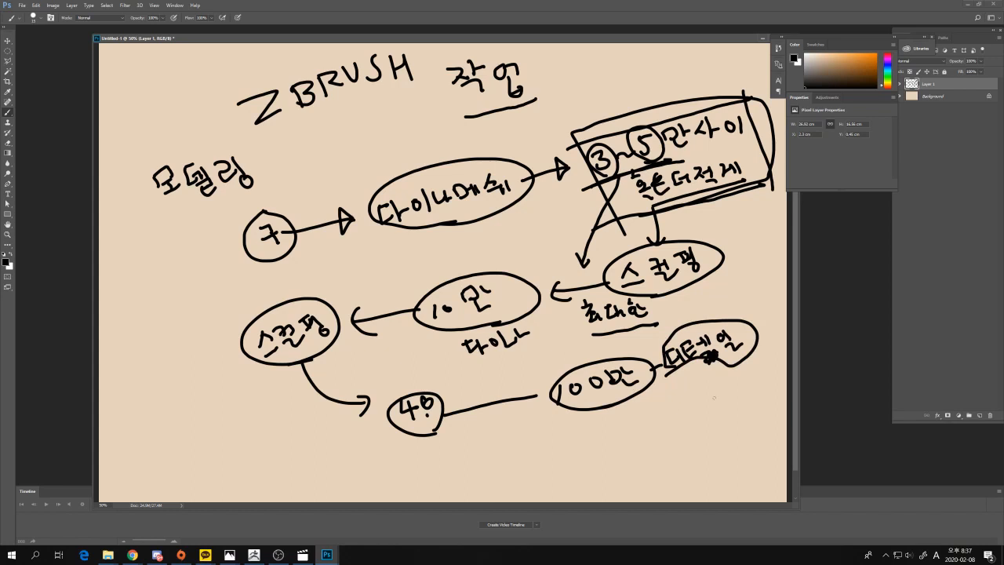
Draw an arrow down from 디테일 and write "복사" below it.
mouse_move(693, 359)
mouse_down()
mouse_move(695, 392)
mouse_move(705, 383)
mouse_up()
drag(679, 405, 701, 427)
drag(710, 409, 713, 421)
drag(715, 403, 715, 420)
drag(716, 411, 721, 411)
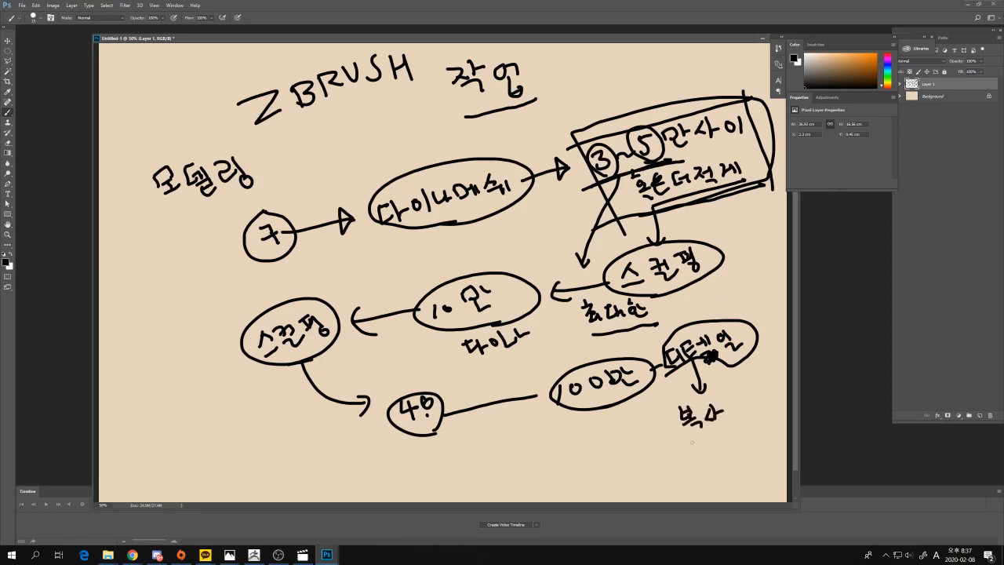
Write "copy" and "오리지널" beneath 복사 and circle each word.
drag(708, 468, 723, 475)
mouse_move(726, 463)
mouse_down()
mouse_move(727, 475)
mouse_move(737, 469)
mouse_up()
mouse_move(740, 456)
mouse_down()
mouse_move(741, 469)
mouse_move(755, 461)
mouse_up()
drag(758, 449, 768, 463)
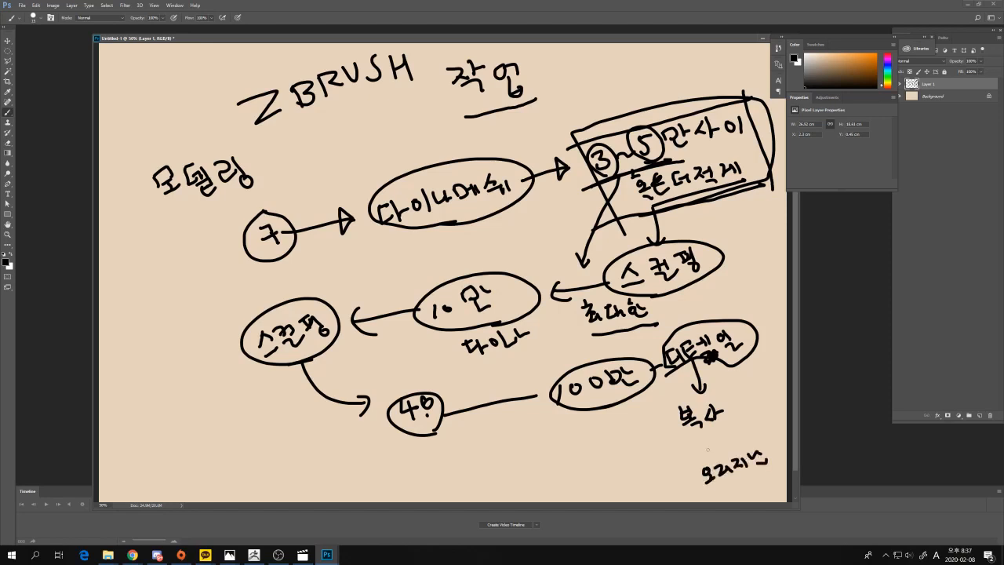
mouse_move(706, 448)
mouse_down()
mouse_move(703, 456)
mouse_move(715, 444)
mouse_move(726, 455)
mouse_up()
drag(726, 436, 742, 436)
mouse_move(747, 428)
mouse_down()
mouse_move(743, 446)
mouse_move(718, 456)
mouse_move(693, 443)
mouse_move(774, 451)
mouse_move(767, 462)
mouse_up()
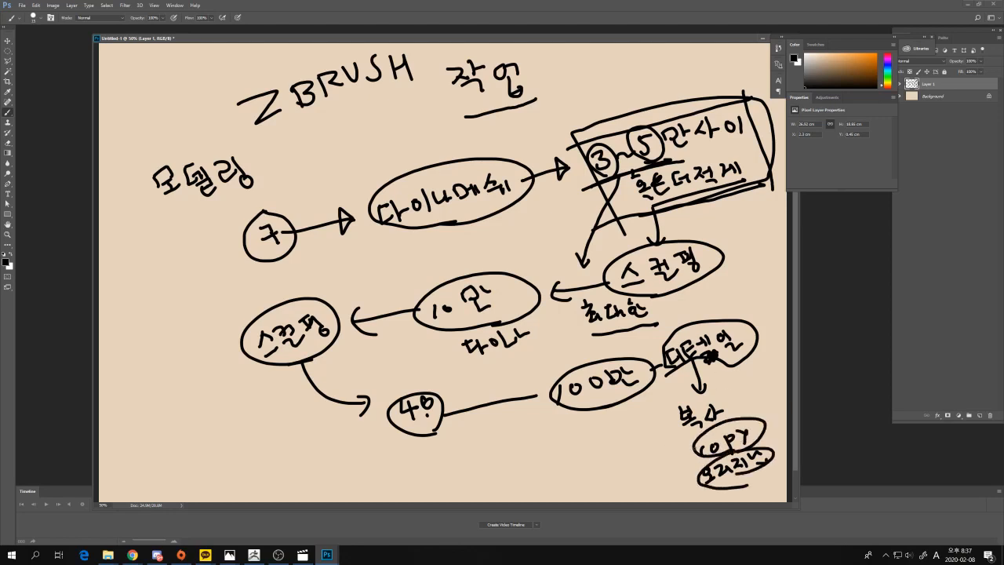
Draw an arrow from the circled copy note and write "지리메쉬" at its end.
mouse_move(697, 446)
mouse_down()
mouse_move(615, 444)
mouse_move(633, 454)
mouse_up()
drag(527, 452, 535, 453)
mouse_move(533, 452)
mouse_down()
mouse_move(524, 463)
mouse_move(536, 463)
mouse_up()
mouse_move(541, 452)
mouse_down()
mouse_move(542, 464)
mouse_move(555, 463)
mouse_move(572, 444)
mouse_move(601, 444)
mouse_up()
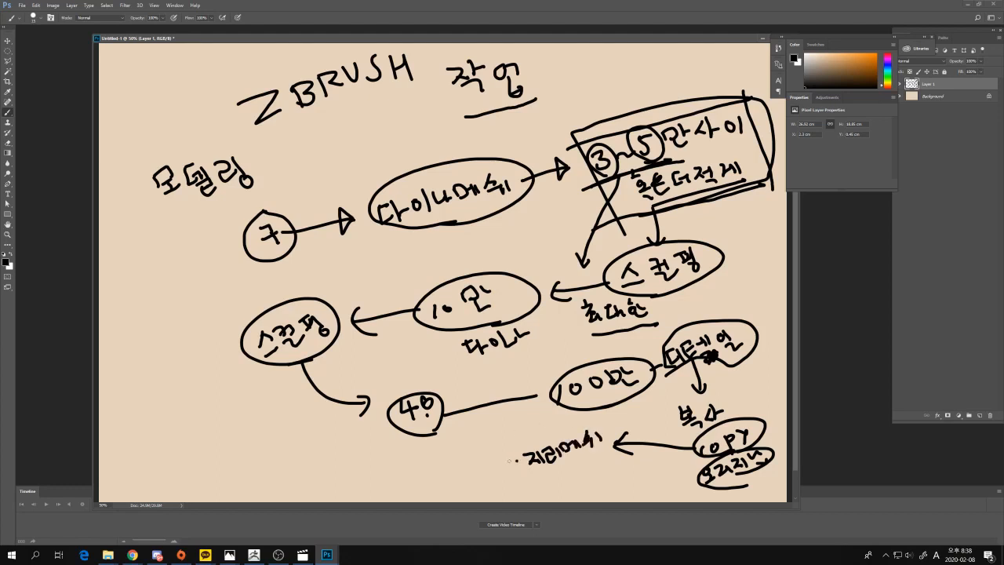
Draw an arrow from 지리메쉬 to a circled "디바이드" and add an up arrow beside it.
drag(516, 460, 473, 462)
mouse_move(473, 464)
mouse_down()
mouse_move(481, 469)
mouse_move(414, 469)
mouse_move(469, 447)
mouse_up()
mouse_move(459, 453)
mouse_down()
mouse_move(472, 452)
mouse_move(398, 444)
mouse_move(483, 422)
mouse_move(492, 443)
mouse_move(504, 429)
mouse_up()
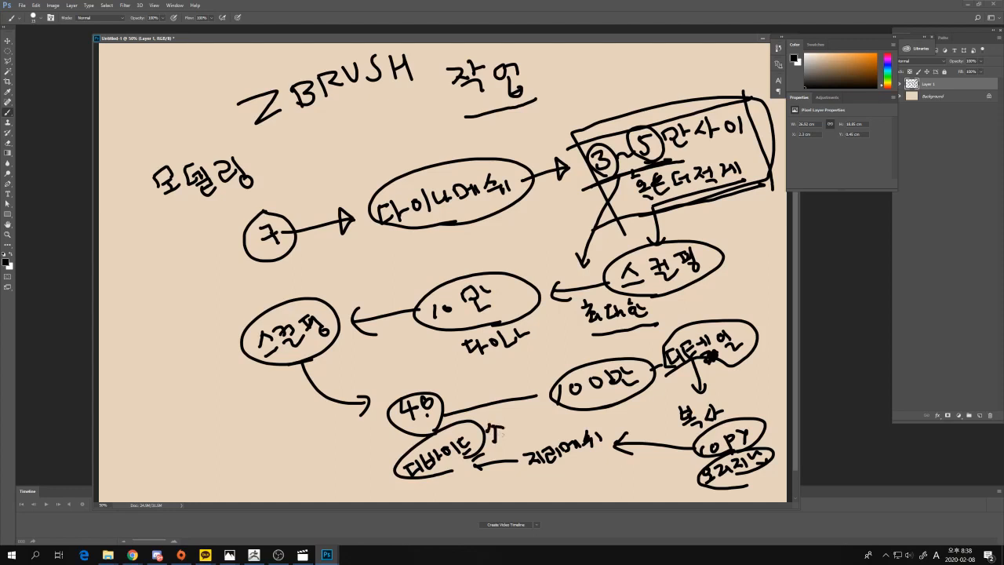
Underline the 100만 ellipse, write "60~100" above 지리메쉬, and frame that range.
drag(561, 413, 654, 384)
drag(516, 431, 514, 442)
mouse_move(527, 429)
mouse_down()
mouse_move(523, 436)
mouse_move(553, 426)
mouse_up()
drag(557, 426, 569, 422)
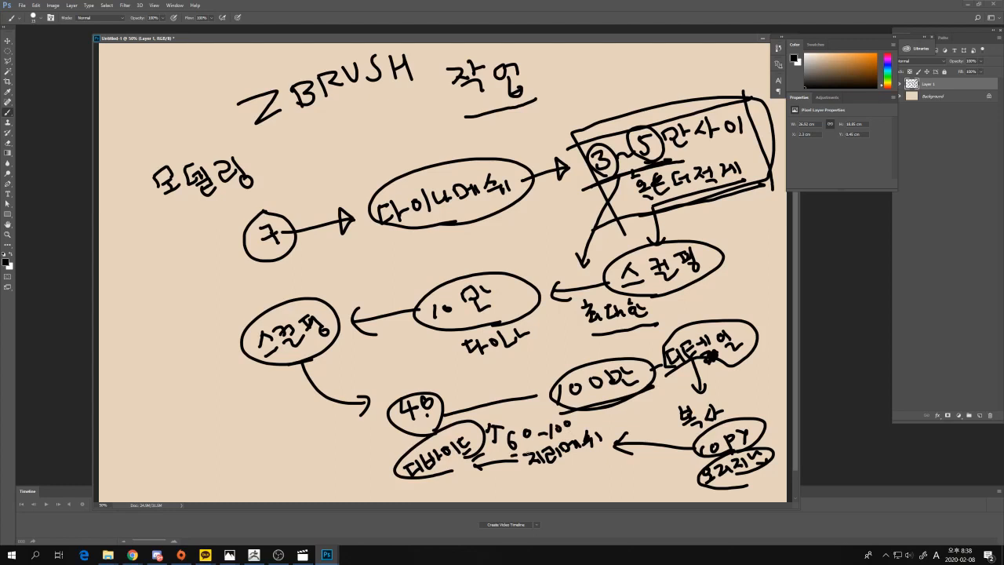
mouse_move(519, 452)
mouse_down()
mouse_move(575, 416)
mouse_move(503, 454)
mouse_up()
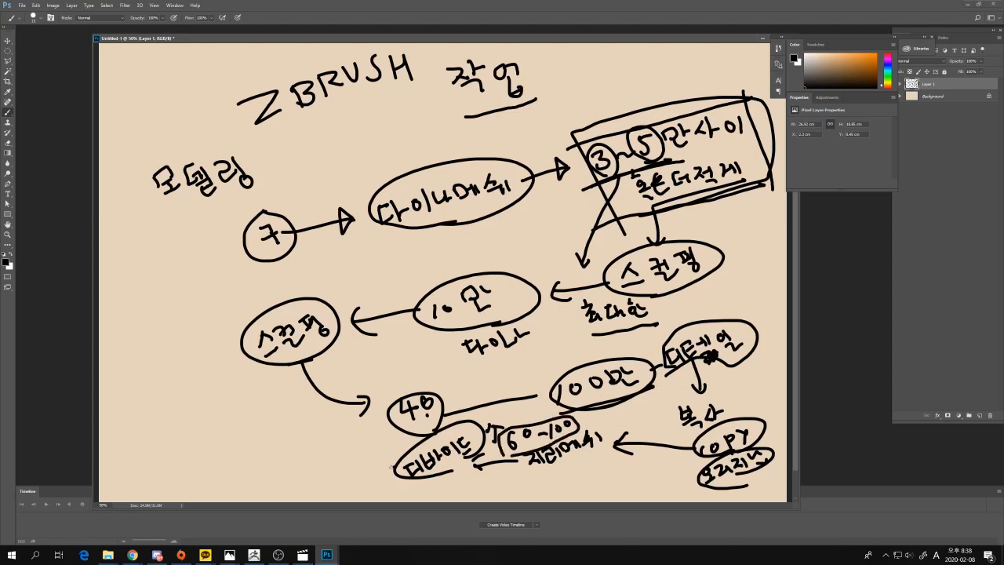
Draw an arrow from 디바이드 to a new "프로젝트" note, add another arrow beyond it, and thicken the circle around 오리지널.
drag(392, 465, 350, 474)
drag(350, 457, 338, 465)
mouse_move(263, 466)
mouse_down()
mouse_move(276, 458)
mouse_move(279, 472)
mouse_move(287, 462)
mouse_move(301, 468)
mouse_move(322, 446)
mouse_move(339, 447)
mouse_up()
drag(341, 433, 349, 440)
mouse_move(227, 423)
mouse_down()
mouse_move(257, 442)
mouse_move(233, 422)
mouse_up()
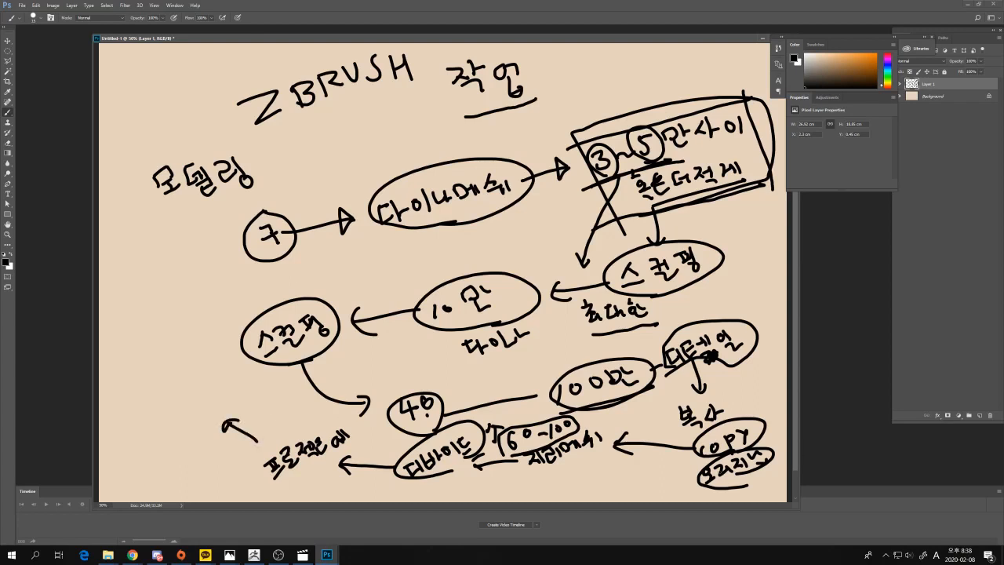
mouse_move(737, 490)
mouse_down()
mouse_move(711, 492)
mouse_move(776, 453)
mouse_move(715, 478)
mouse_up()
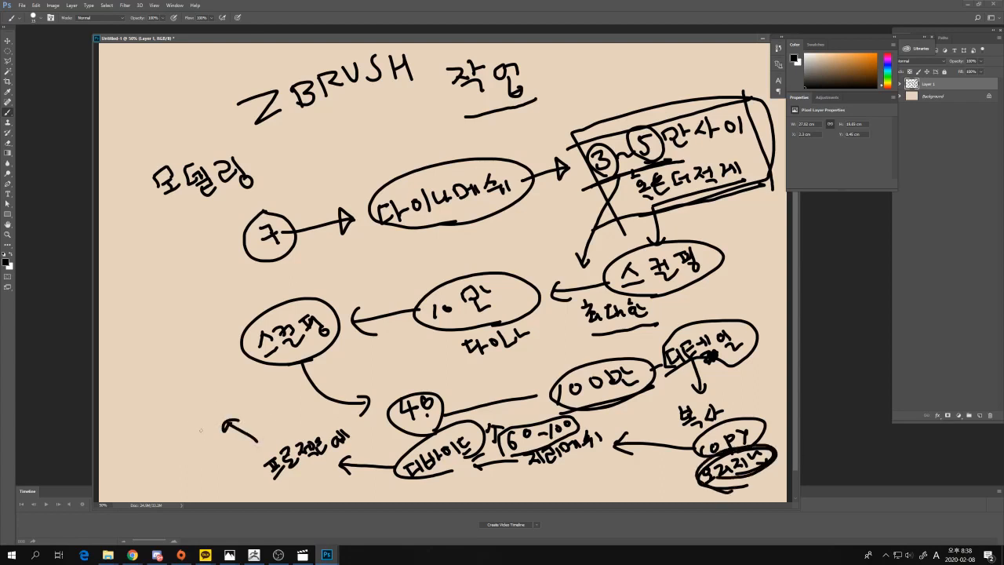
Write "디바이드레벨" with "오리지널" beneath it at the end of the arrow leaving the 프로젝트 note.
drag(152, 416, 160, 414)
mouse_move(162, 407)
mouse_down()
mouse_move(163, 420)
mouse_move(171, 416)
mouse_up()
mouse_move(175, 402)
mouse_down()
mouse_move(176, 414)
mouse_move(176, 405)
mouse_up()
mouse_move(180, 398)
mouse_down()
mouse_move(182, 412)
mouse_move(196, 385)
mouse_move(204, 397)
mouse_move(235, 374)
mouse_move(243, 381)
mouse_up()
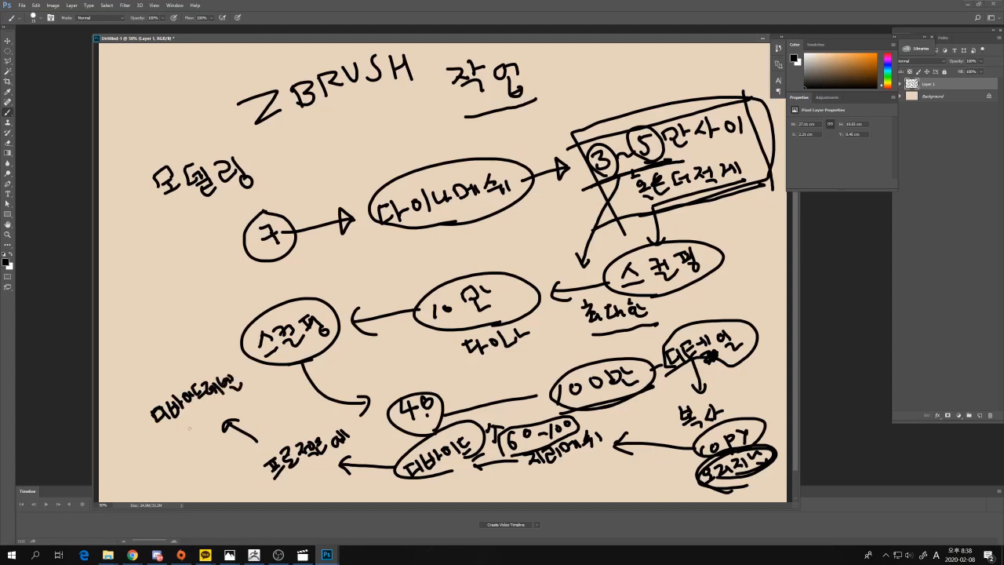
drag(188, 419, 186, 425)
drag(182, 430, 206, 420)
drag(208, 406, 228, 414)
drag(224, 398, 248, 405)
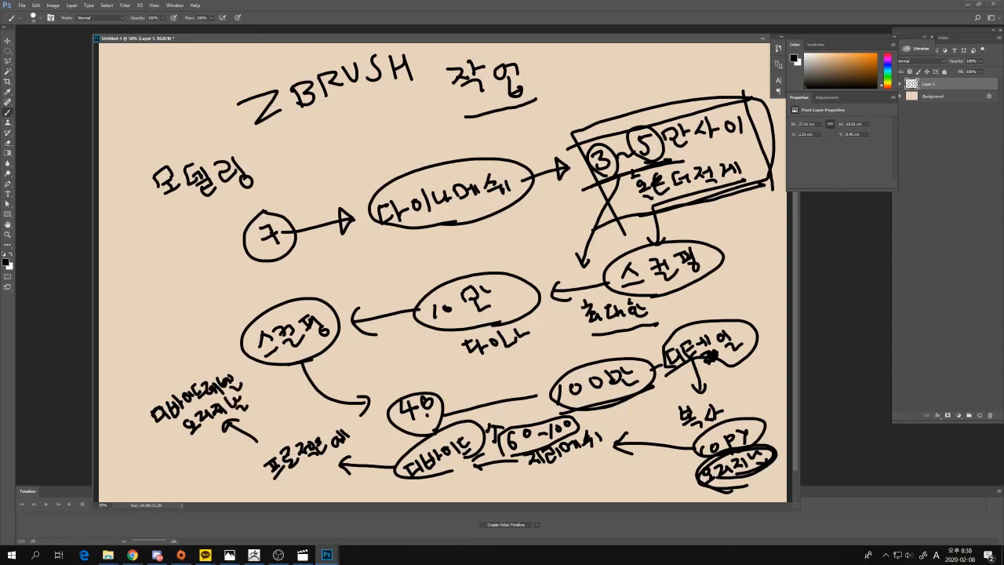
Circle the 디바이드레벨 and 오리지널 notes, add an arrow to the "장점" notes on high and low levels, and outline those notes.
mouse_move(217, 442)
mouse_down()
mouse_move(179, 422)
mouse_move(235, 391)
mouse_up()
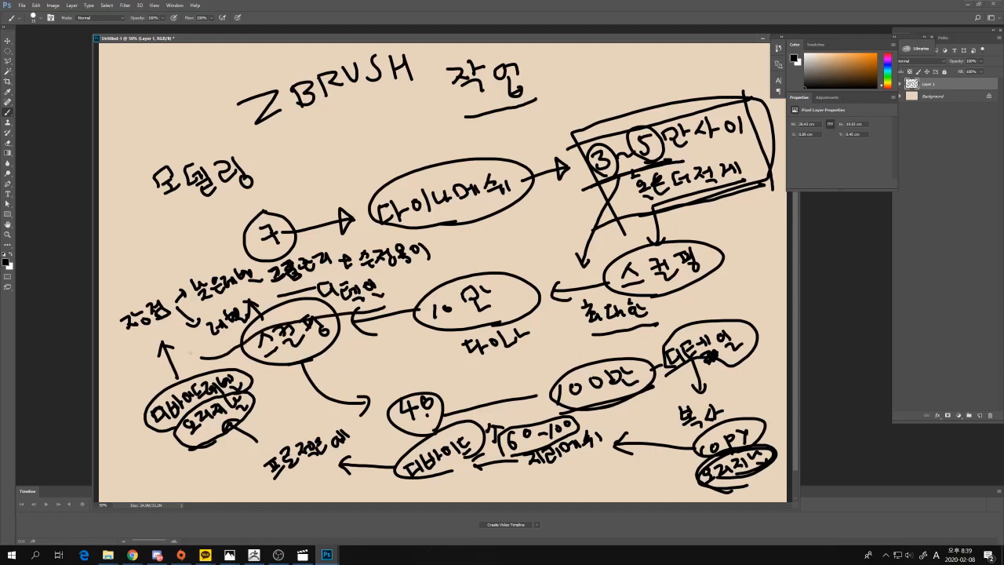
drag(112, 332, 433, 233)
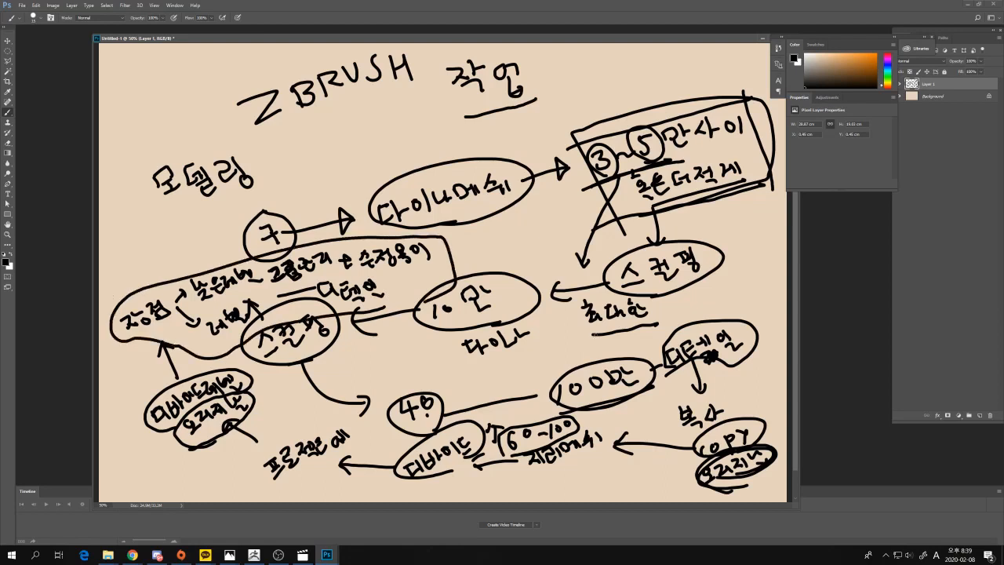
drag(314, 127, 560, 130)
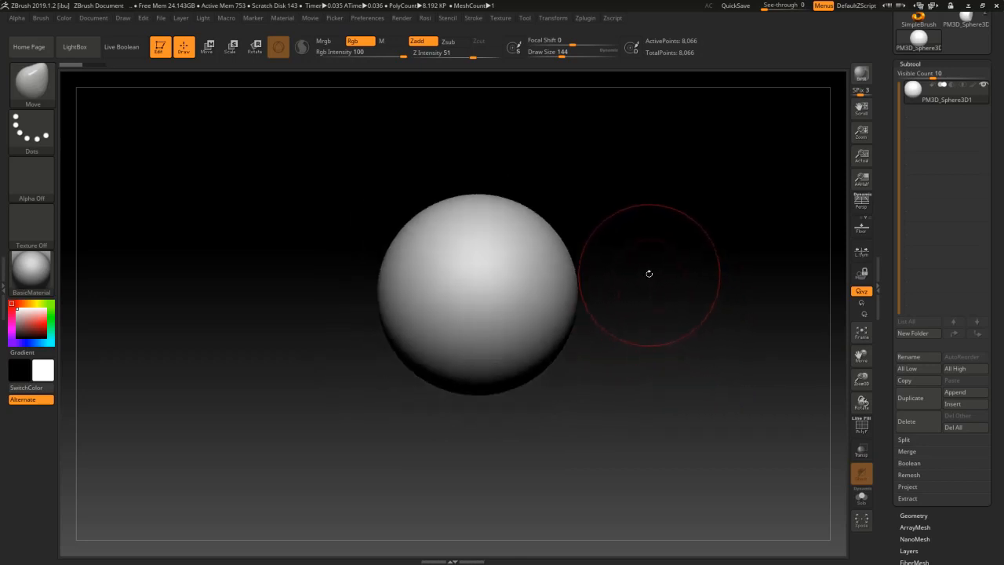
alt+drag(649, 275, 684, 328)
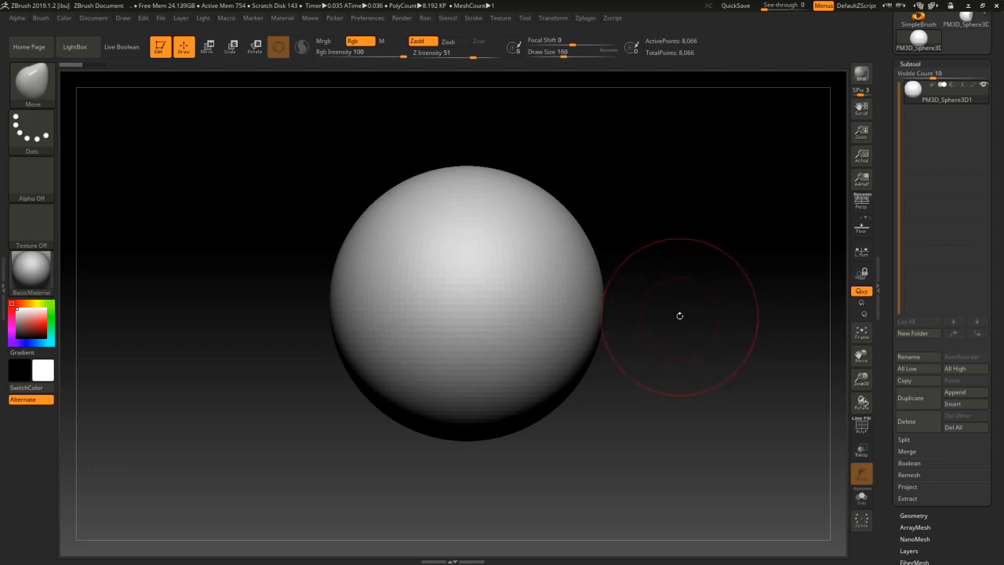
mouse_move(683, 328)
alt+mouse_down()
mouse_move(674, 349)
mouse_move(676, 325)
mouse_move(683, 337)
mouse_move(674, 335)
alt+mouse_up()
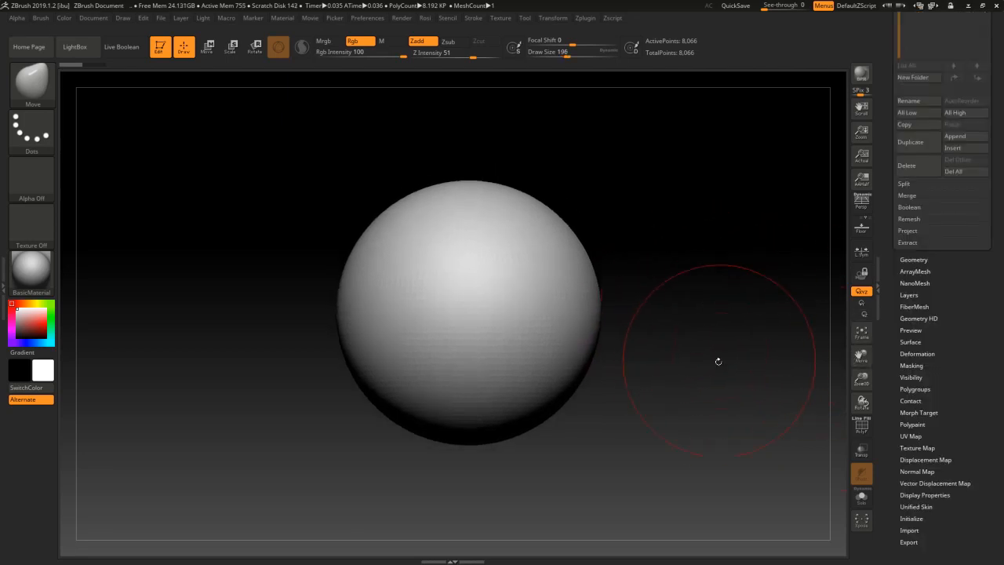
alt+drag(710, 376, 706, 360)
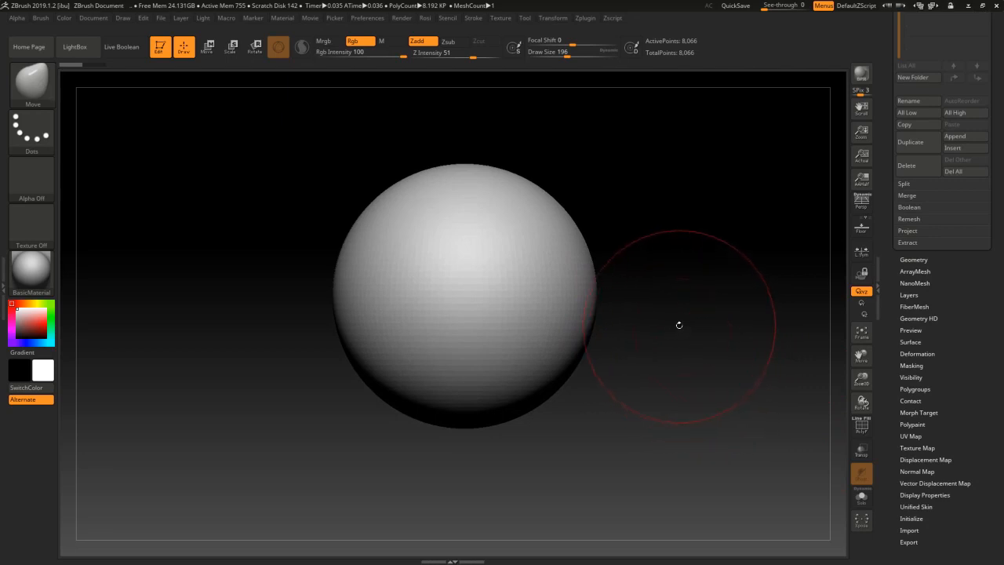
Turn on DynaMesh for the sphere at resolution 128.
alt+drag(679, 325, 689, 387)
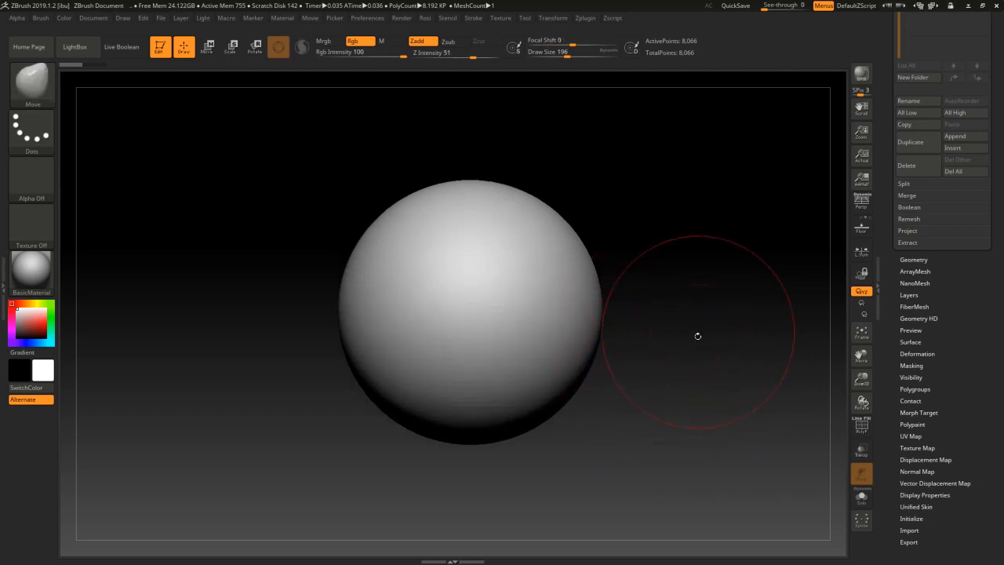
alt+drag(697, 334, 709, 330)
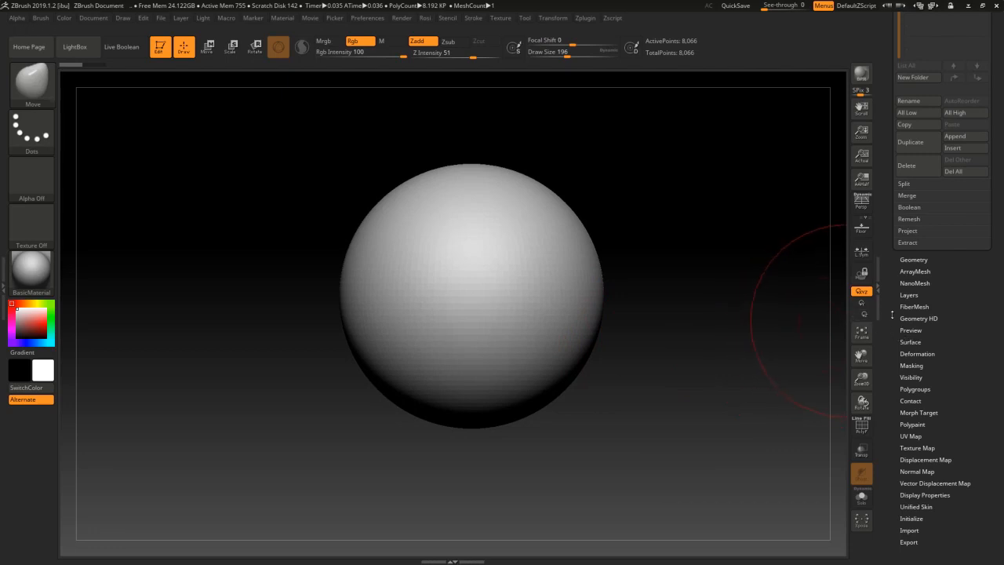
drag(892, 314, 896, 397)
click(916, 402)
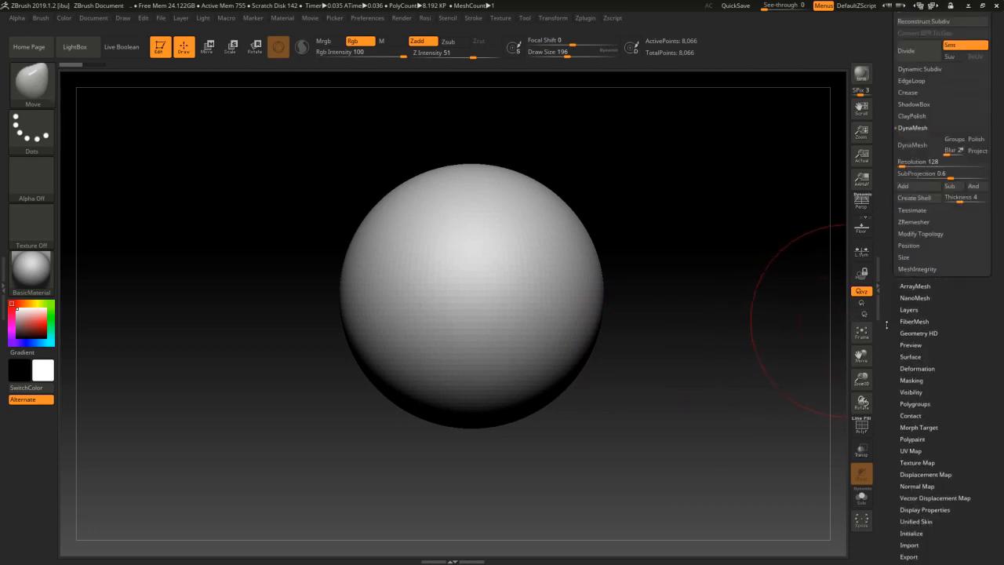
drag(893, 245, 894, 318)
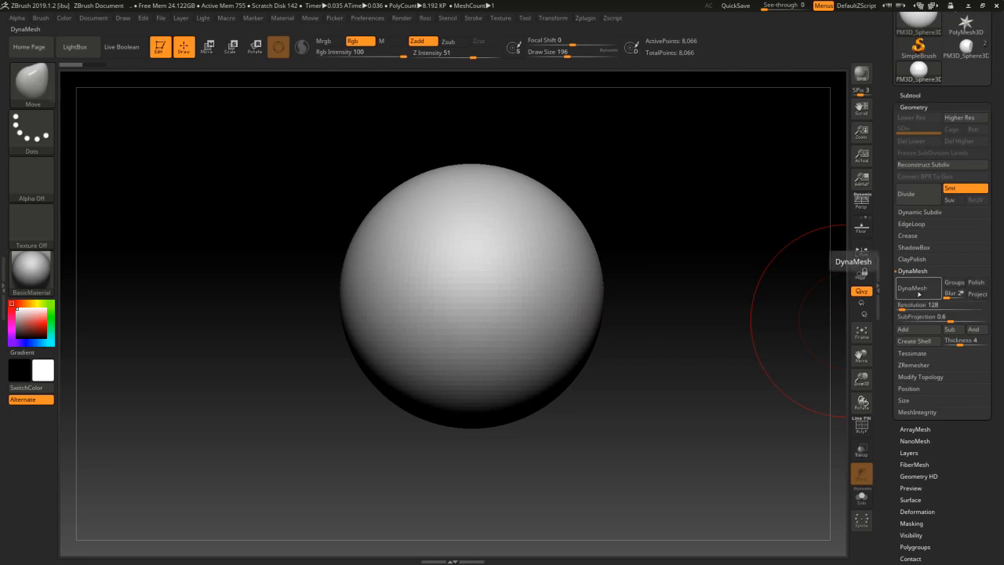
click(908, 294)
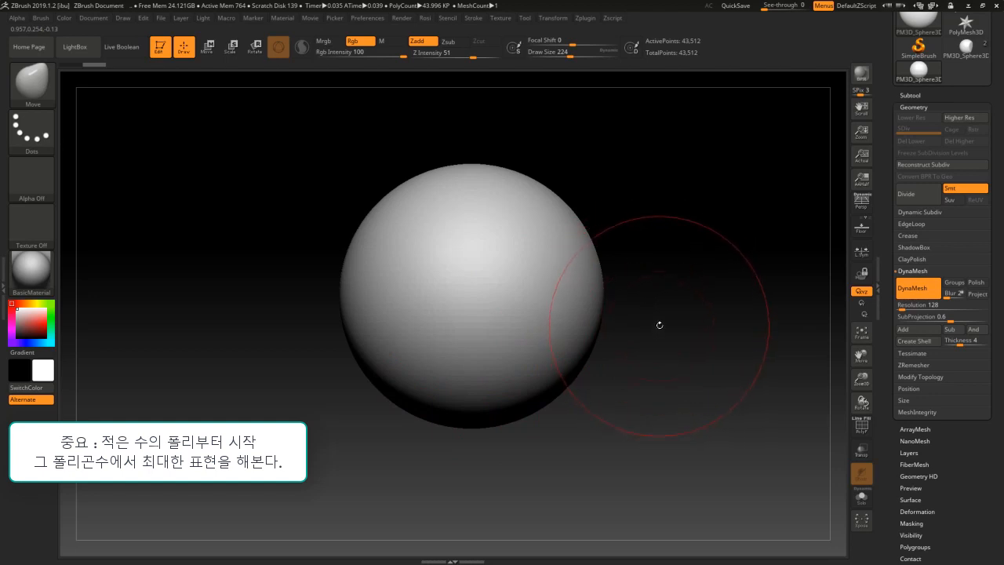
Shape the sphere with the Move brush into a head form, rounded at the cranium and tapering to a narrow chin.
mouse_move(659, 324)
alt+mouse_down()
mouse_move(667, 339)
mouse_move(654, 271)
alt+mouse_up()
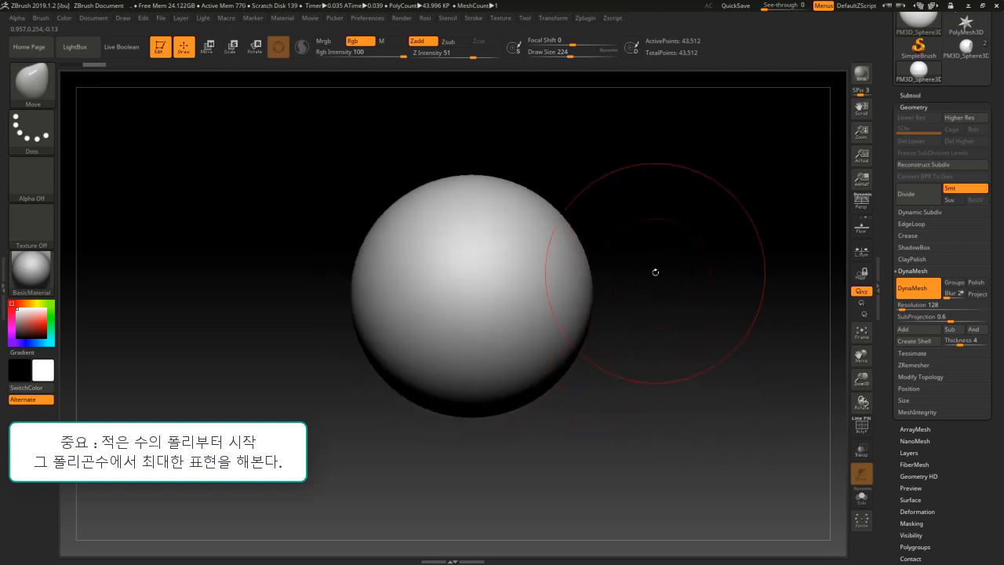
mouse_move(641, 312)
alt+mouse_down()
mouse_move(644, 290)
mouse_move(658, 329)
alt+mouse_up()
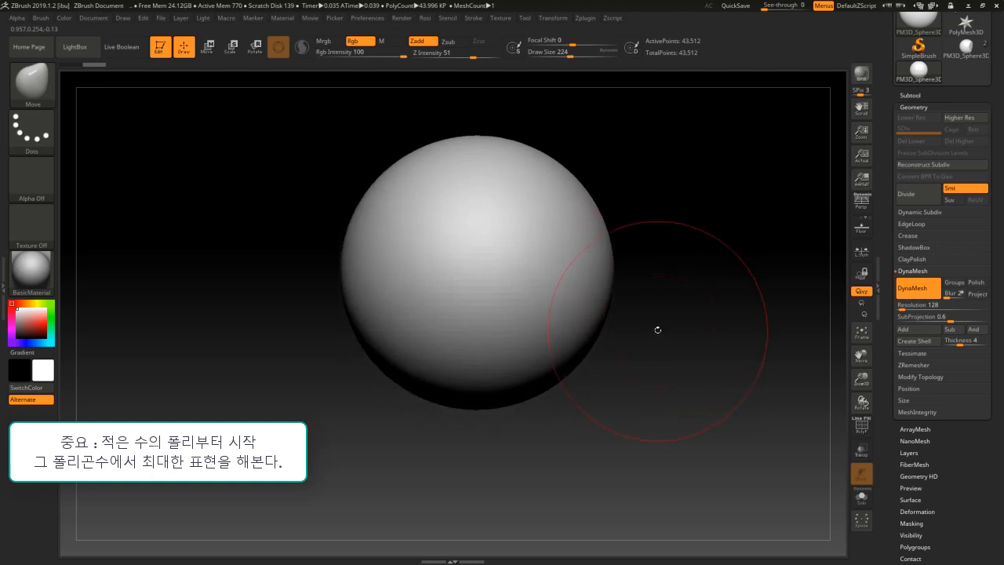
alt+drag(637, 371, 633, 353)
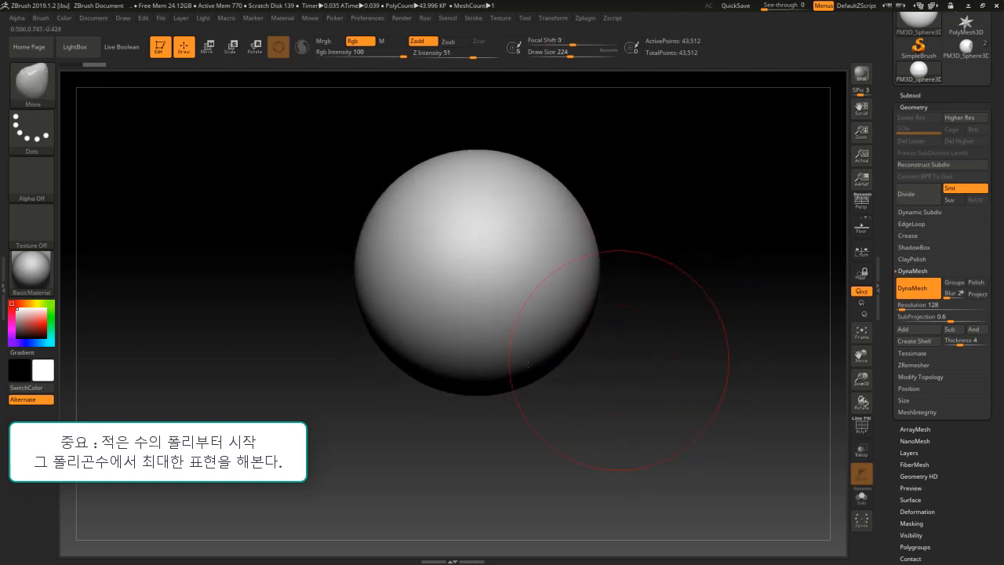
drag(485, 372, 489, 421)
drag(582, 335, 567, 328)
mouse_move(634, 353)
alt+mouse_down()
mouse_move(643, 320)
mouse_move(629, 290)
alt+mouse_up()
drag(629, 291, 587, 311)
alt+drag(618, 370, 664, 378)
mouse_move(571, 382)
mouse_down()
mouse_move(573, 413)
mouse_move(639, 401)
mouse_move(648, 383)
mouse_up()
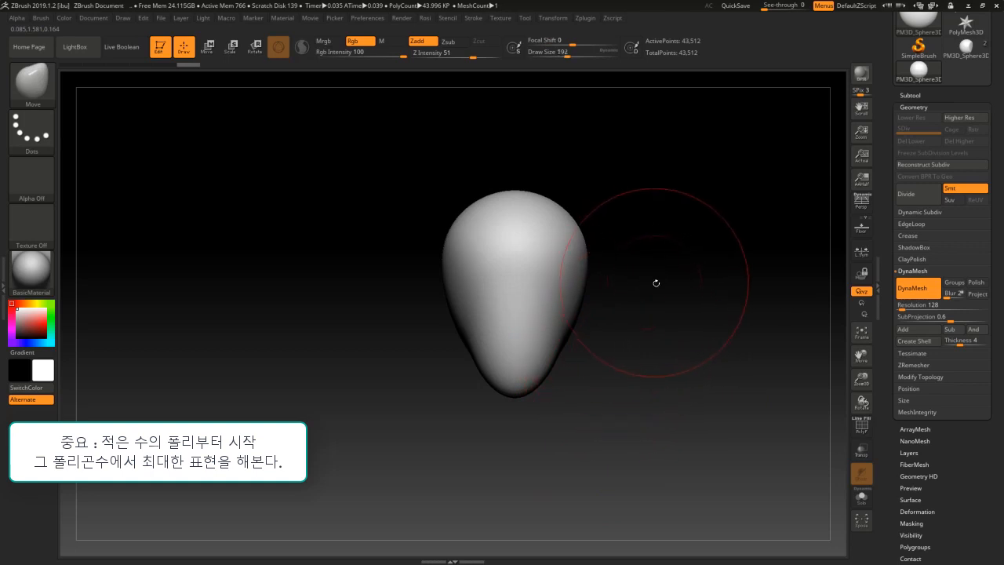
Carve symmetrical eye sockets into the sides of the head with ClayBuildup at draw size 83, undoing the last smoothing.
alt+drag(657, 281, 667, 298)
key(b)
key(c)
key(b)
drag(568, 53, 554, 53)
drag(579, 137, 594, 142)
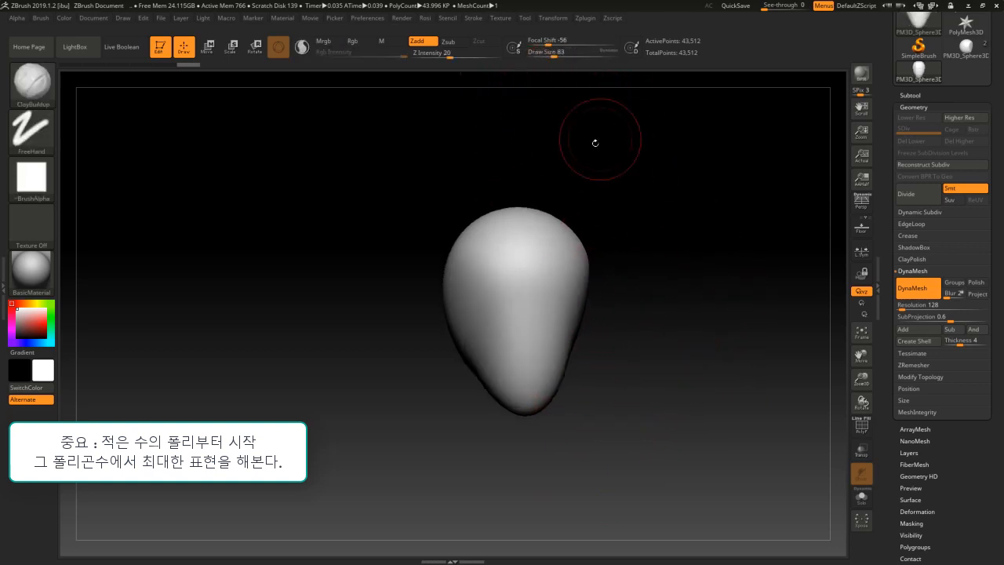
alt+drag(448, 276, 488, 338)
mouse_move(397, 298)
alt+mouse_down()
mouse_move(374, 356)
mouse_move(393, 352)
alt+mouse_up()
mouse_move(504, 293)
alt+mouse_down()
mouse_move(443, 289)
mouse_move(500, 305)
mouse_move(441, 269)
mouse_move(513, 294)
alt+mouse_up()
alt+drag(442, 304, 477, 375)
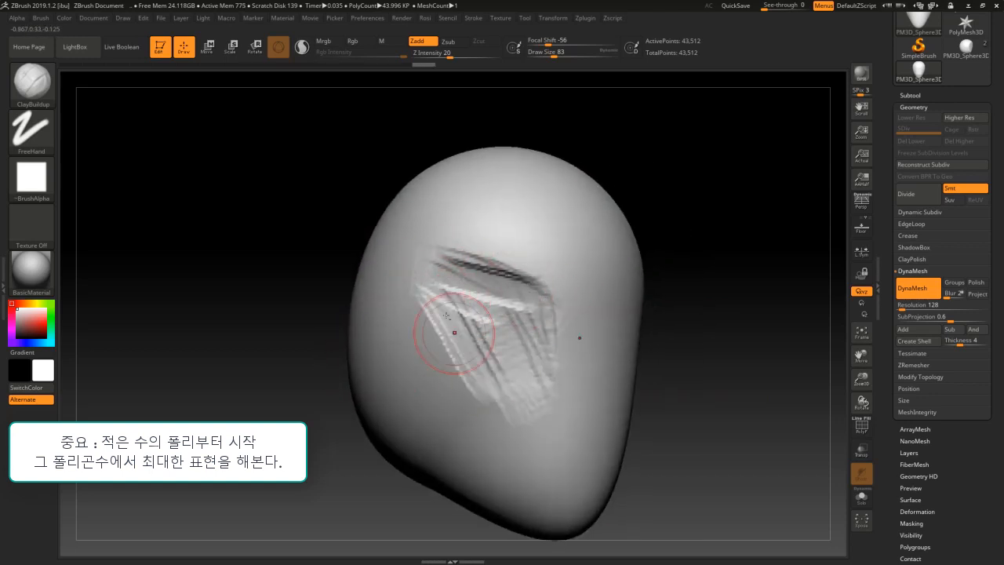
alt+drag(453, 332, 487, 381)
alt+drag(449, 291, 501, 369)
alt+drag(469, 292, 512, 373)
mouse_move(449, 276)
alt+mouse_down()
mouse_move(516, 335)
mouse_move(502, 317)
mouse_move(454, 305)
mouse_move(490, 264)
alt+mouse_up()
drag(708, 301, 703, 291)
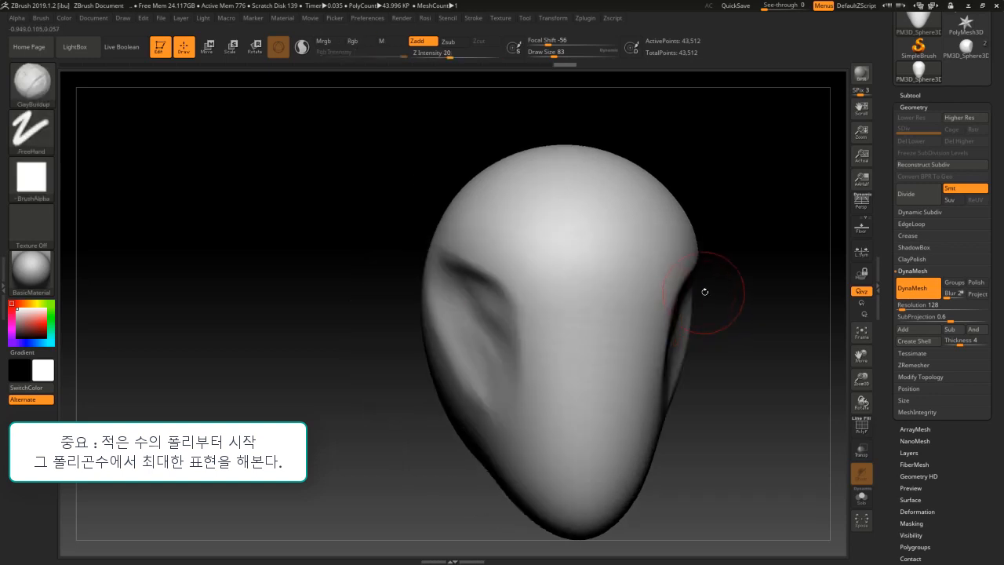
key(ctrl+z)
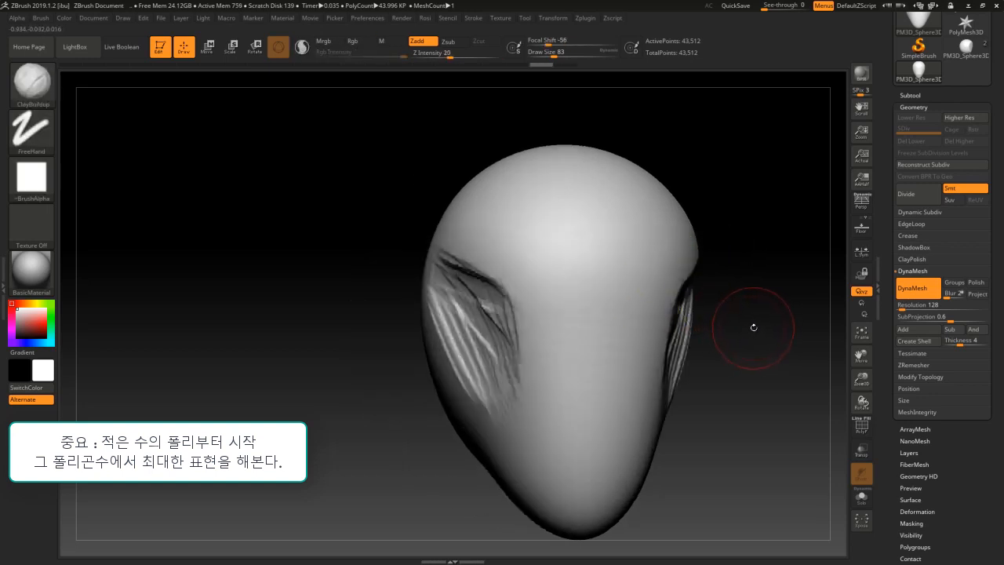
Try remeshing the head at DynaMesh resolution 152 and undo it.
drag(753, 327, 797, 300)
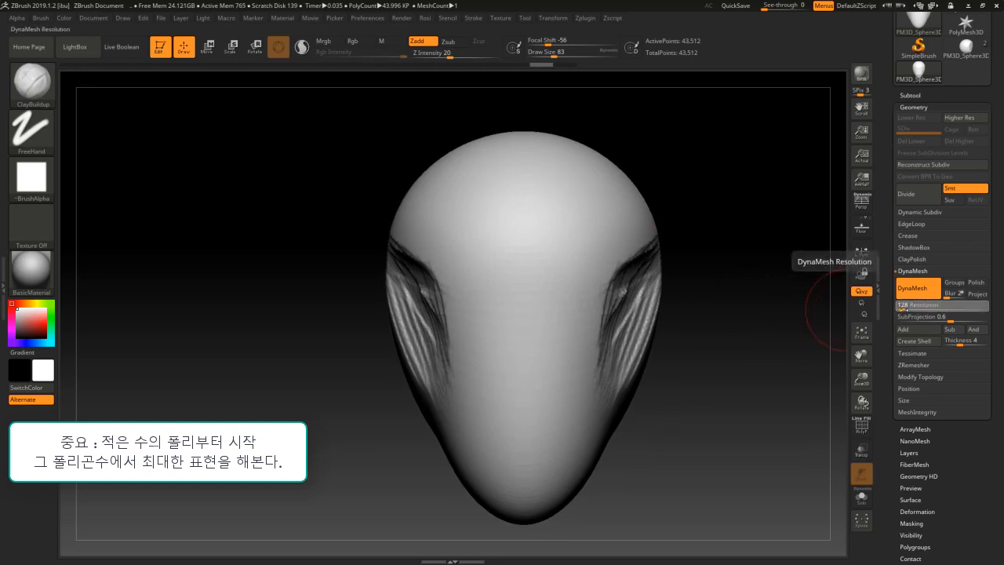
drag(902, 309, 902, 309)
ctrl+drag(725, 277, 789, 376)
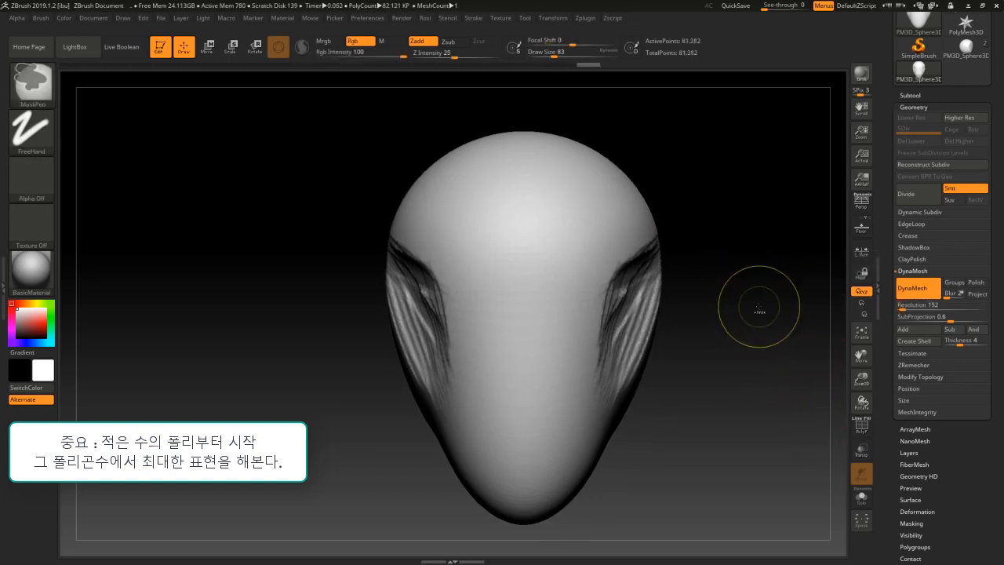
key(ctrl+z)
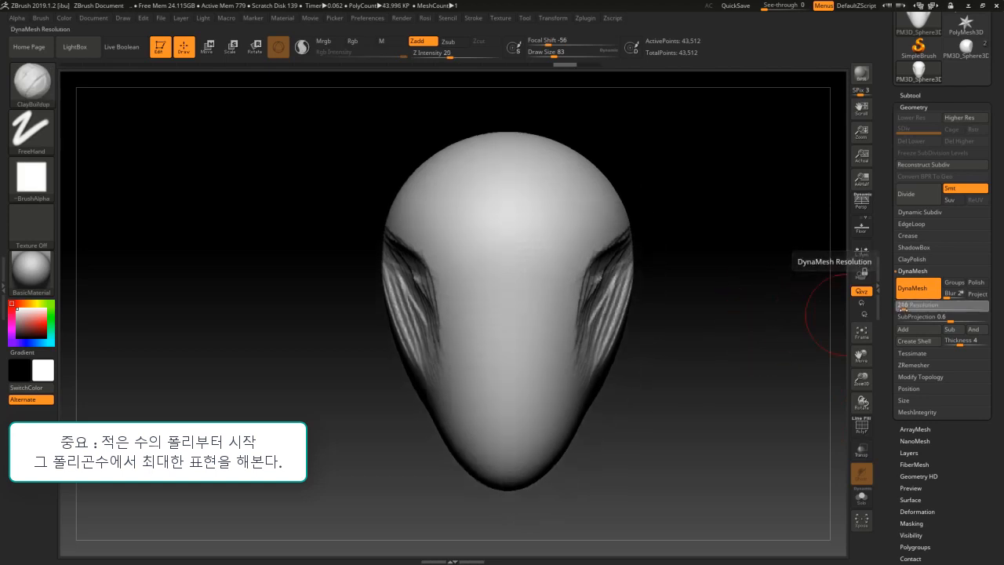
Remesh the head with DynaMesh at resolution 32 and again at resolution 56.
drag(899, 310, 901, 310)
ctrl+drag(701, 298, 712, 347)
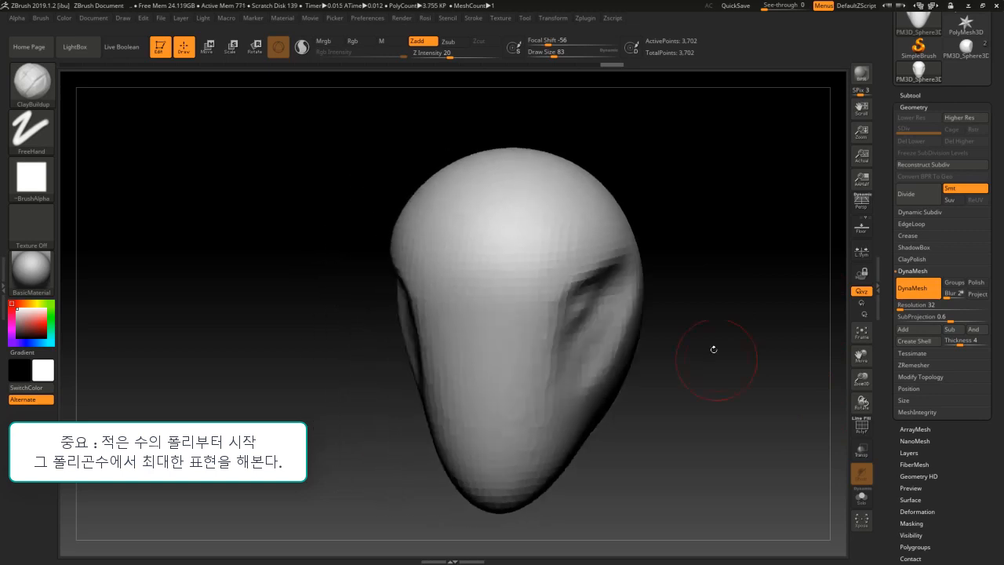
drag(780, 345, 782, 376)
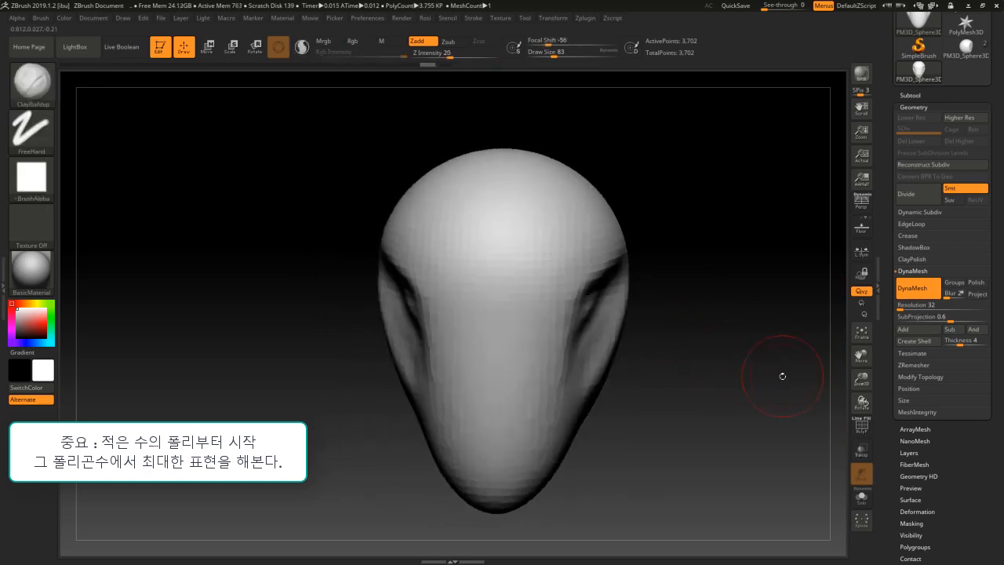
drag(900, 309, 901, 309)
mouse_move(748, 302)
mouse_down()
mouse_move(709, 283)
mouse_move(778, 358)
mouse_move(702, 352)
mouse_move(710, 374)
mouse_move(669, 366)
mouse_move(691, 360)
mouse_up()
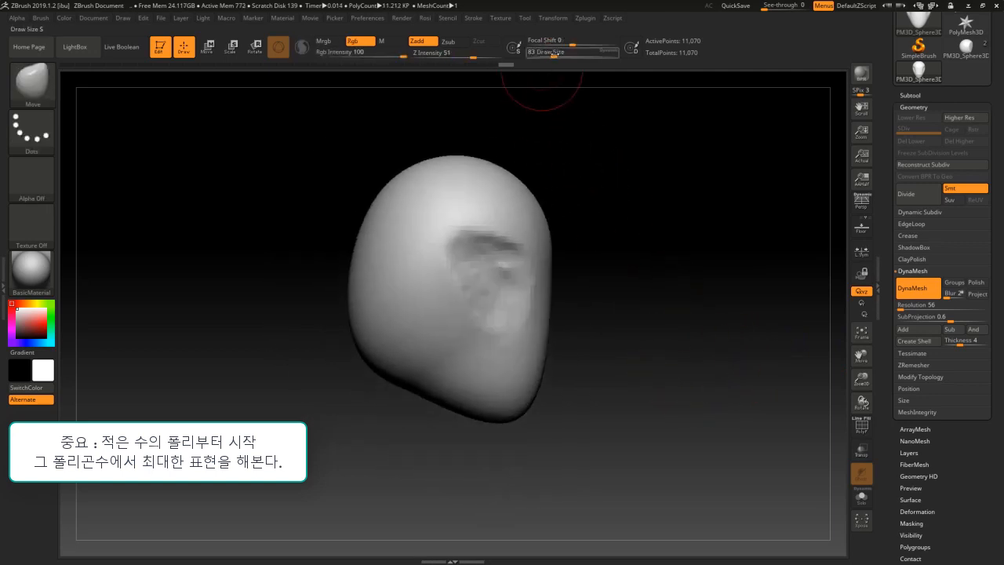
Reshape the back of the head with the Move brush at draw size 324, and pull a neck out beneath it at draw size 184.
drag(551, 53, 578, 53)
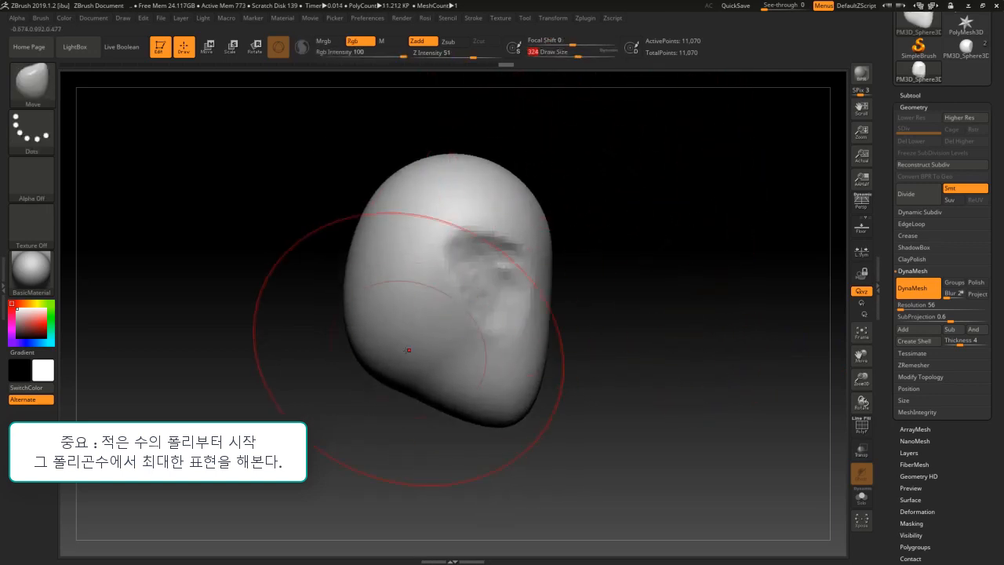
mouse_move(381, 366)
mouse_down()
mouse_move(387, 351)
mouse_move(418, 344)
mouse_up()
key(bracketleft)
key(bracketleft)
mouse_move(581, 326)
mouse_down()
mouse_move(667, 327)
mouse_move(645, 274)
mouse_move(602, 234)
mouse_up()
key(bracketleft)
key(bracketleft)
key(bracketleft)
key(bracketleft)
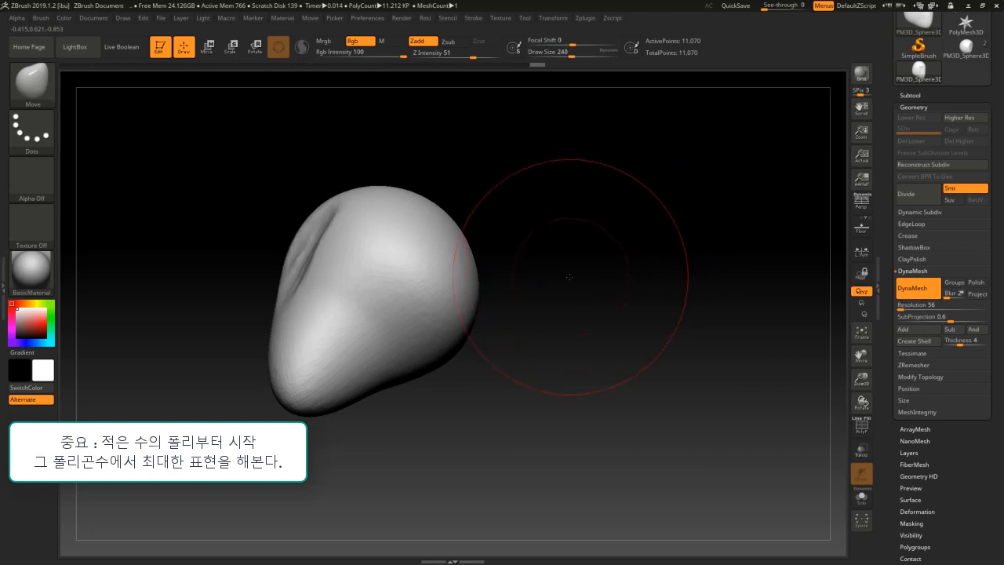
key(bracketleft)
key(bracketleft)
key(bracketleft)
key(bracketleft)
drag(556, 300, 584, 295)
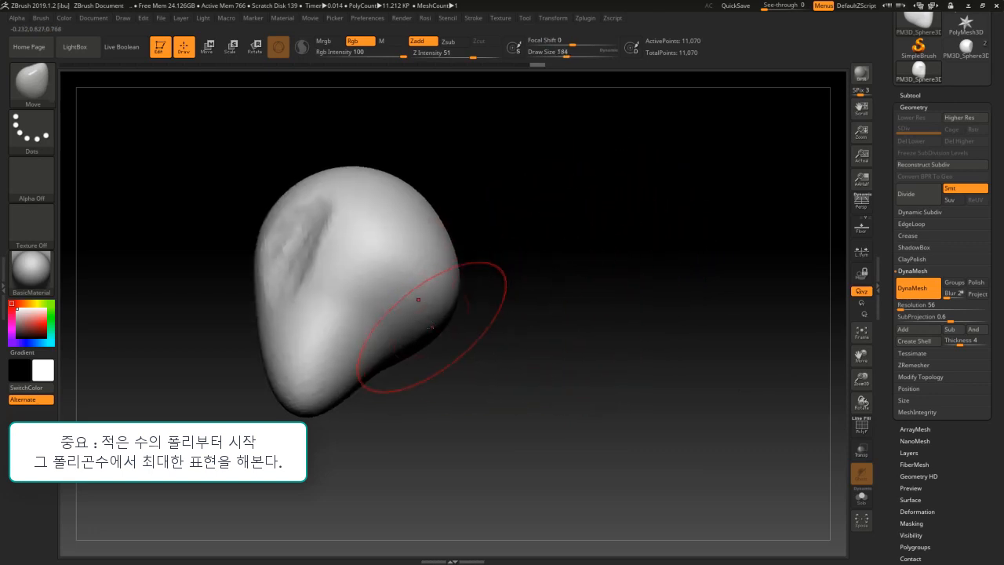
mouse_move(418, 303)
mouse_down()
mouse_move(472, 432)
mouse_move(535, 334)
mouse_move(588, 347)
mouse_move(601, 321)
mouse_move(642, 328)
mouse_move(683, 307)
mouse_move(551, 242)
mouse_move(581, 218)
mouse_move(571, 204)
mouse_up()
Add clay strokes to the side of the head behind the eye socket with ClayBuildup at draw size 83.
key(b)
key(c)
key(b)
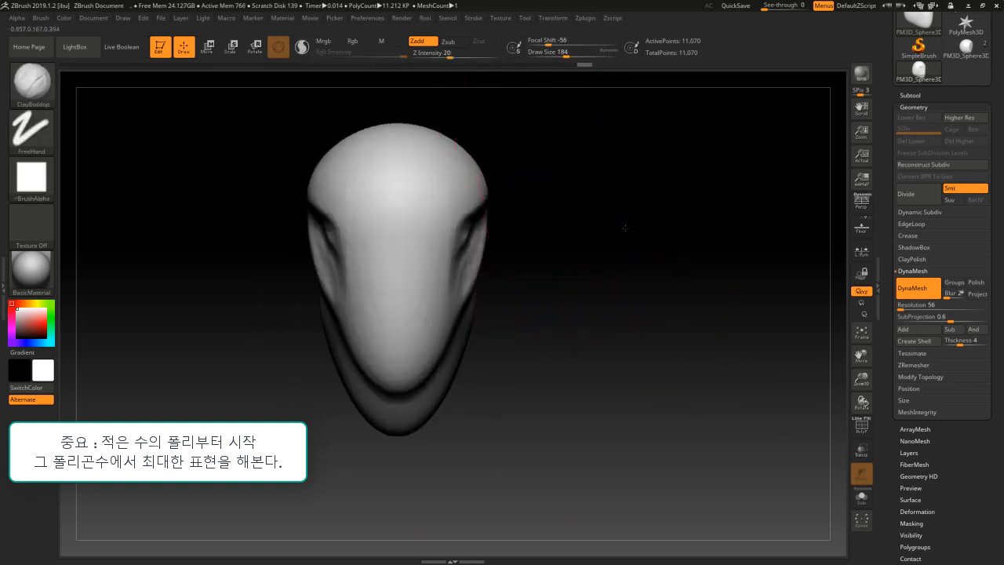
alt+drag(625, 227, 646, 247)
drag(580, 54, 554, 54)
drag(645, 188, 568, 202)
drag(437, 210, 494, 260)
mouse_move(461, 208)
mouse_down()
mouse_move(502, 253)
mouse_move(515, 250)
mouse_up()
drag(489, 204, 526, 246)
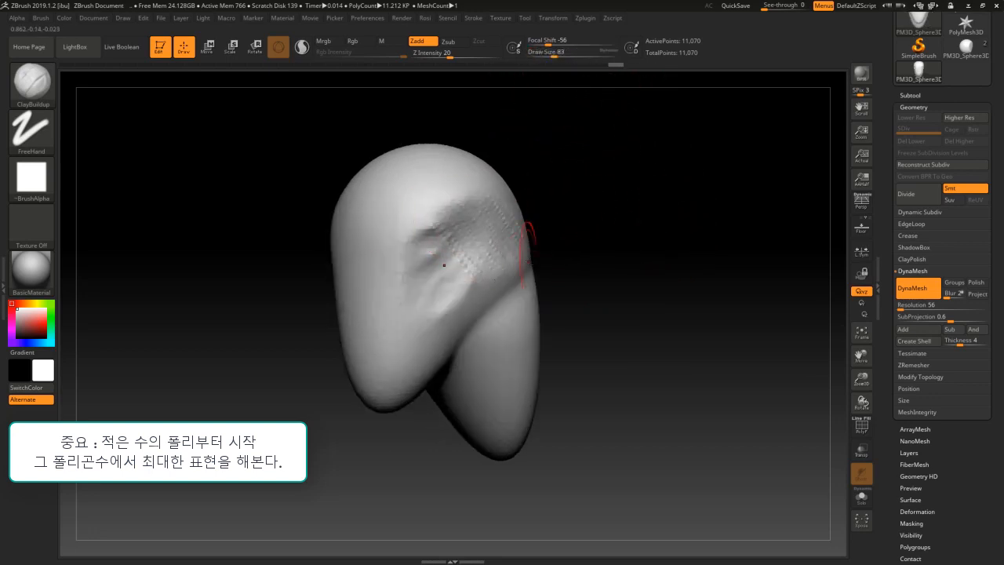
Mask the head except for a patch on each side, and reposition the unlocked Move gizmo onto one patch.
mouse_move(684, 198)
mouse_down()
mouse_move(645, 203)
mouse_move(671, 253)
mouse_up()
drag(670, 253, 645, 275)
mouse_move(447, 274)
ctrl+mouse_down()
mouse_move(470, 259)
mouse_move(428, 286)
ctrl+mouse_up()
mouse_move(609, 246)
shift+mouse_down()
mouse_move(620, 251)
mouse_move(579, 281)
mouse_move(605, 261)
shift+mouse_up()
key(w)
drag(423, 270, 460, 242)
key(ctrl+z)
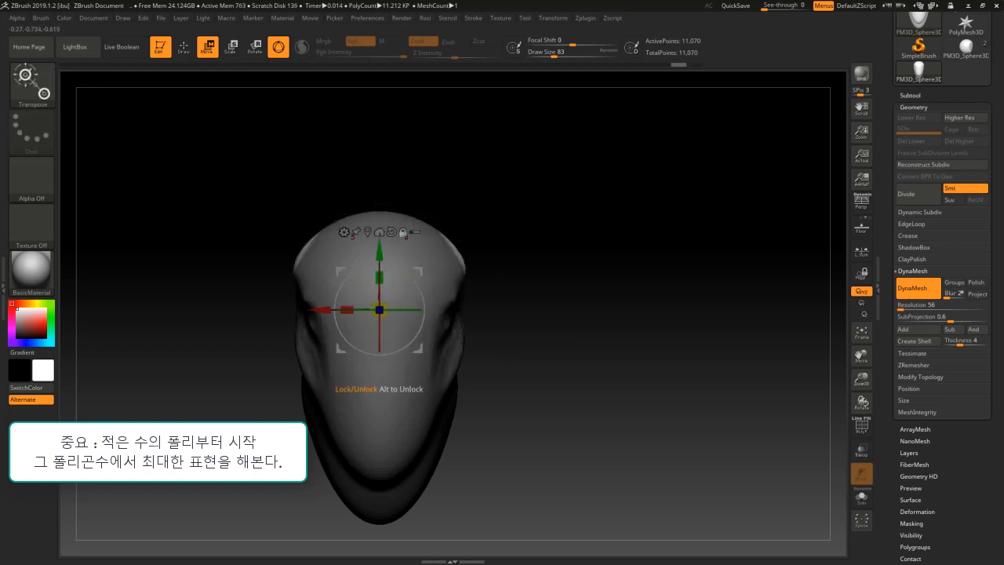
click(404, 233)
click(453, 269)
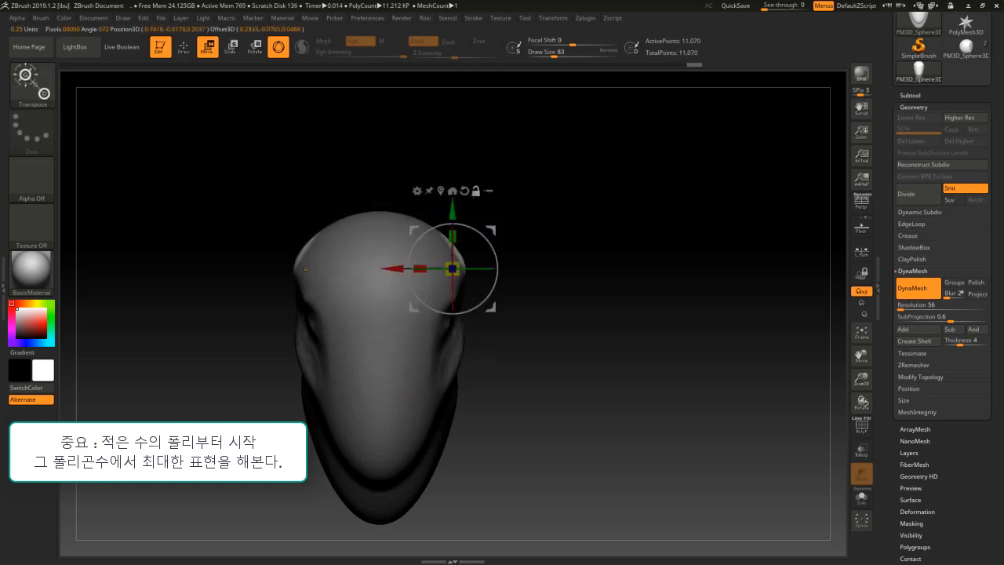
Move the unmasked patches outward, upward and toward the back to stretch two long horns from the head.
drag(452, 269, 589, 181)
drag(706, 270, 549, 270)
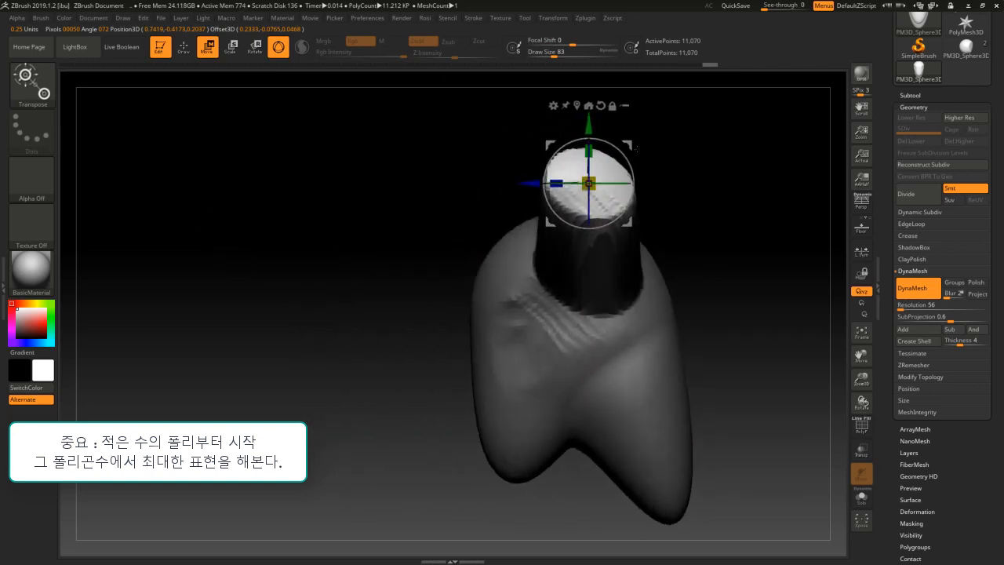
drag(589, 182, 669, 183)
drag(778, 278, 706, 286)
Return to the ClayBuildup brush, clear the mask, and remesh the stretched horns with DynaMesh at resolution 56.
key(q)
key(b)
key(c)
key(b)
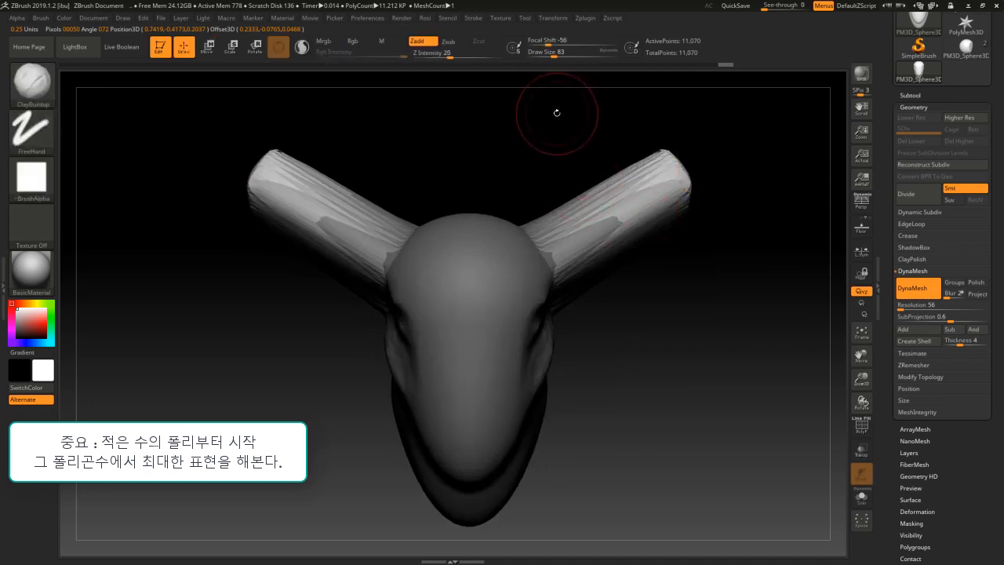
ctrl+click(654, 331)
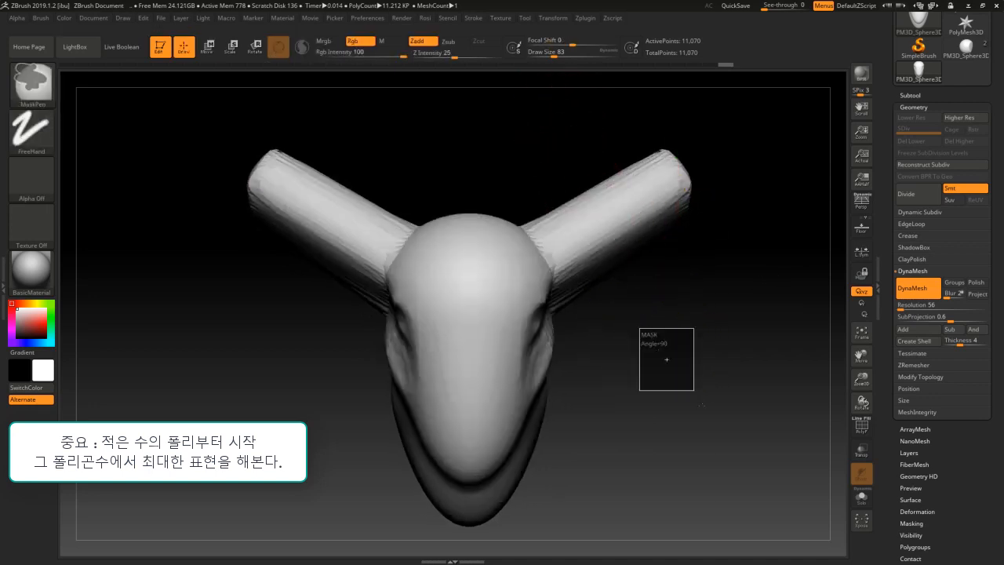
ctrl+drag(639, 328, 702, 404)
alt+drag(672, 329, 700, 363)
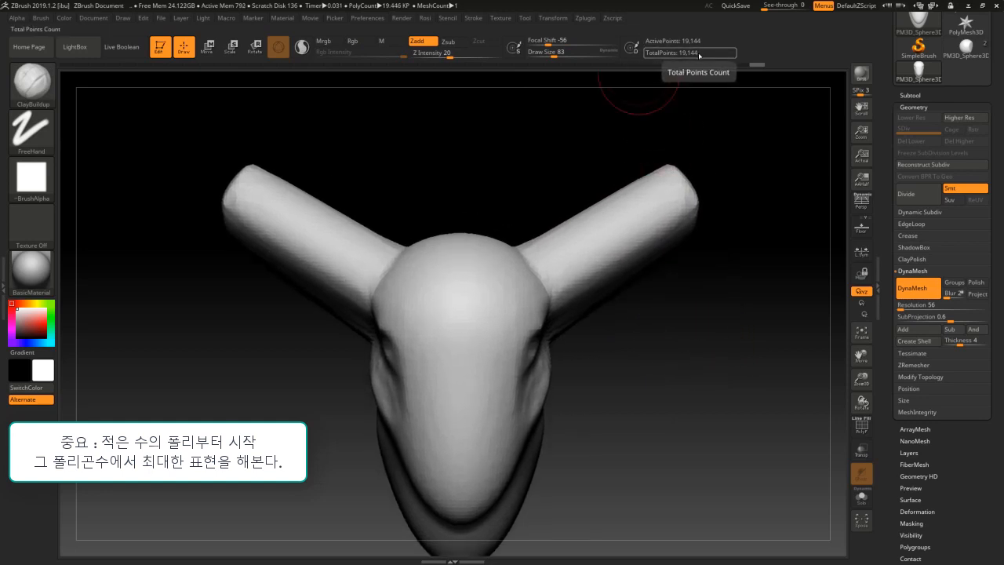
Rework the brow and forehead above the eye sockets with ClayBuildup strokes, and smooth the forehead surface.
drag(750, 195, 693, 202)
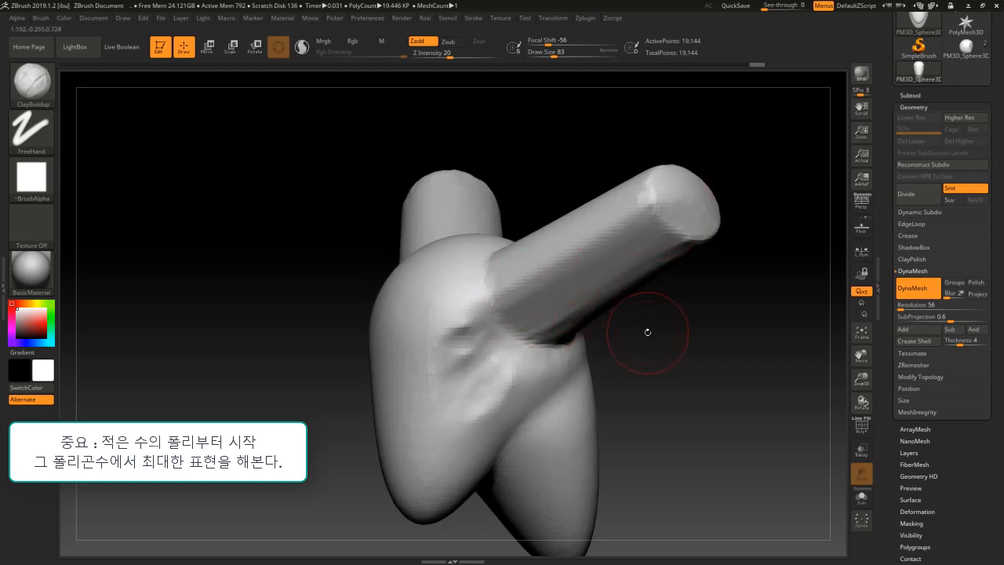
mouse_move(651, 338)
mouse_down()
mouse_move(683, 336)
mouse_move(635, 340)
mouse_up()
mouse_move(716, 170)
mouse_down()
mouse_move(758, 235)
mouse_move(615, 225)
mouse_up()
alt+drag(744, 147, 699, 110)
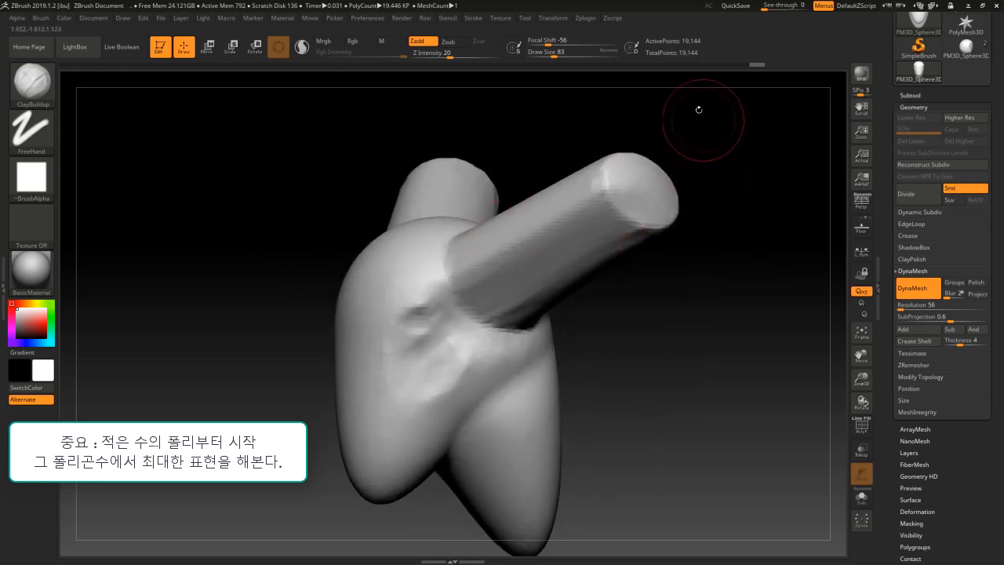
mouse_move(720, 152)
mouse_down()
mouse_move(723, 201)
mouse_move(695, 217)
mouse_move(679, 284)
mouse_move(645, 298)
mouse_up()
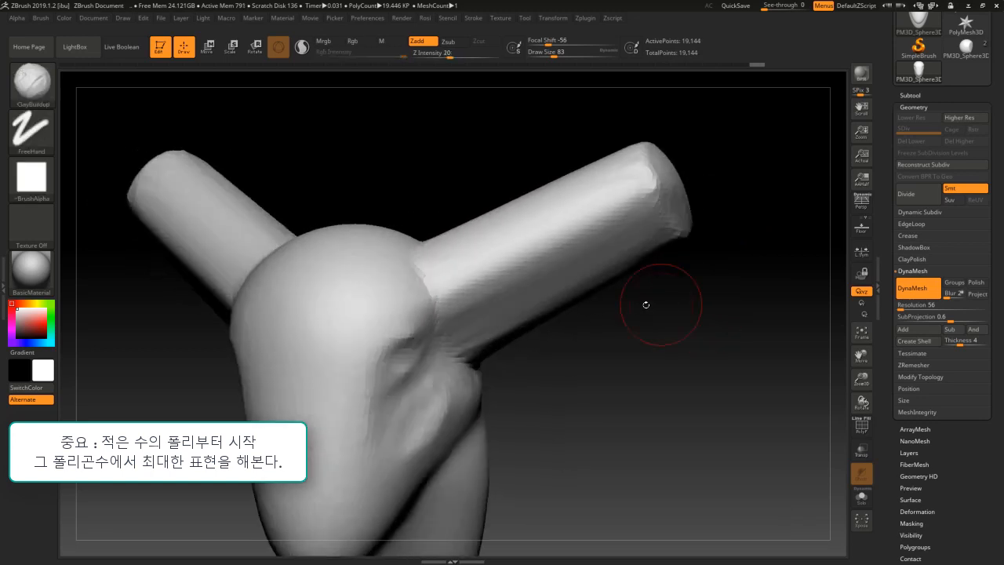
mouse_move(690, 338)
mouse_down()
mouse_move(425, 341)
mouse_move(408, 377)
mouse_move(454, 380)
mouse_up()
mouse_move(461, 317)
mouse_down()
mouse_move(409, 316)
mouse_move(369, 369)
mouse_up()
mouse_move(418, 312)
mouse_down()
mouse_move(376, 320)
mouse_move(363, 301)
mouse_move(340, 302)
mouse_move(329, 389)
mouse_up()
mouse_move(337, 313)
shift+mouse_down()
mouse_move(330, 365)
mouse_move(396, 306)
shift+mouse_up()
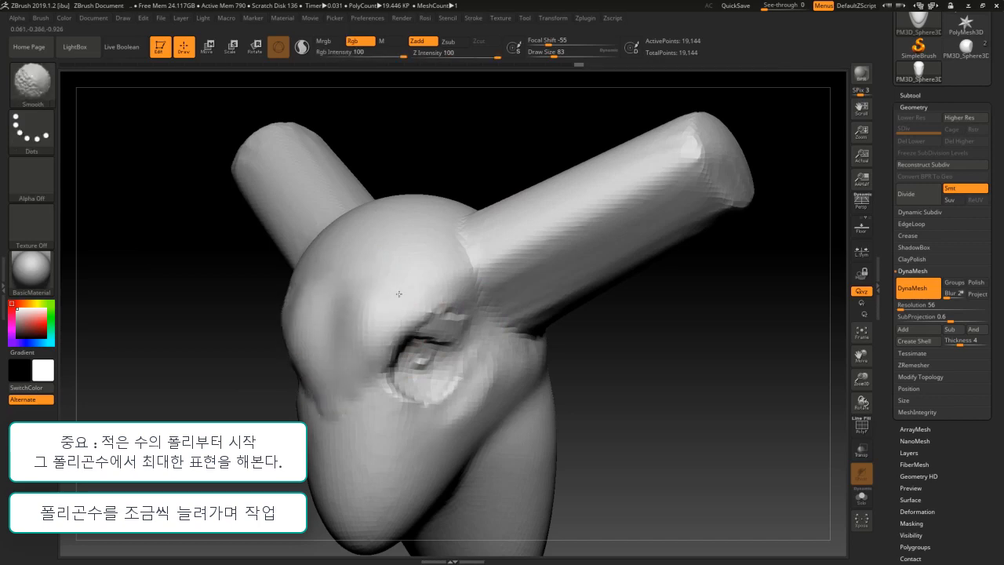
Carve the eye sockets deeper with subtractive ClayBuildup strokes running down toward the cheeks, and smooth the cut areas.
drag(675, 345, 585, 345)
mouse_move(455, 325)
alt+mouse_down()
mouse_move(414, 360)
mouse_move(397, 404)
alt+mouse_up()
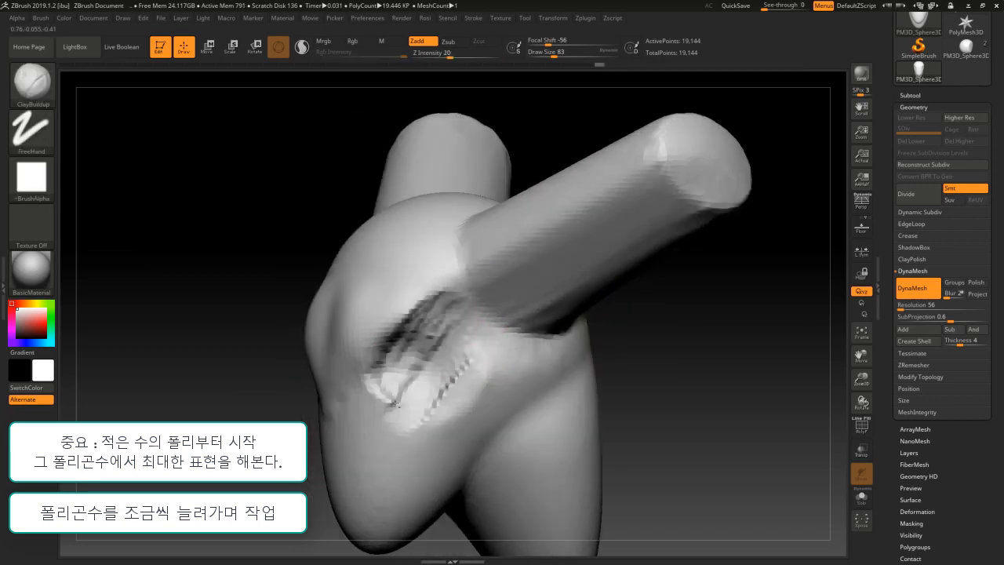
drag(639, 380, 682, 316)
alt+drag(479, 353, 432, 443)
mouse_move(513, 365)
shift+mouse_down()
mouse_move(469, 376)
mouse_move(445, 320)
mouse_move(439, 259)
mouse_move(502, 304)
shift+mouse_up()
Switch to the Move brush at draw size 239 and bend the outer halves of both horns upward.
mouse_move(737, 242)
alt+mouse_down()
mouse_move(645, 343)
mouse_move(672, 332)
alt+mouse_up()
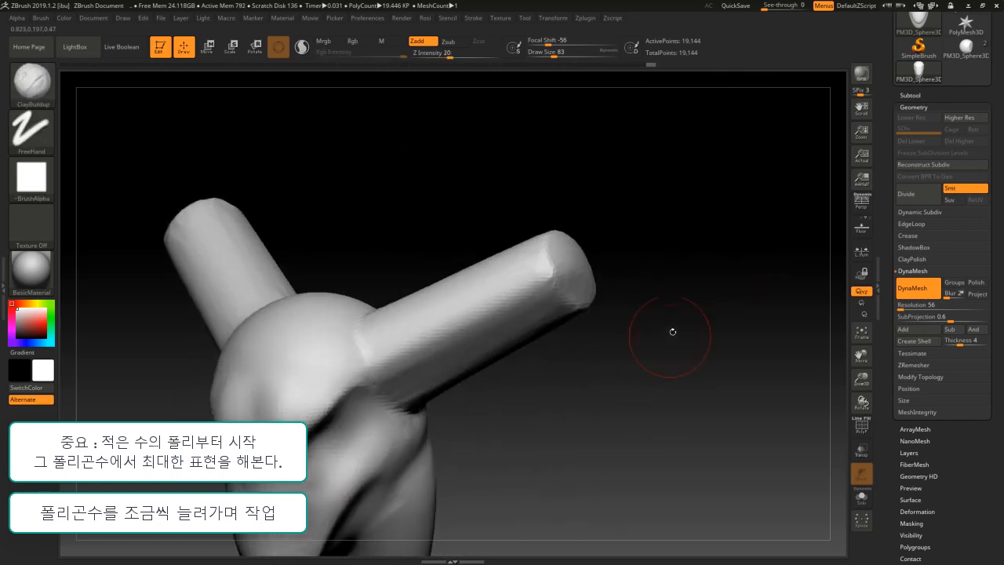
key(b)
key(m)
key(v)
drag(559, 55, 571, 56)
drag(615, 169, 622, 195)
drag(569, 271, 560, 232)
mouse_move(474, 283)
mouse_down()
mouse_move(473, 315)
mouse_move(433, 332)
mouse_move(434, 343)
mouse_up()
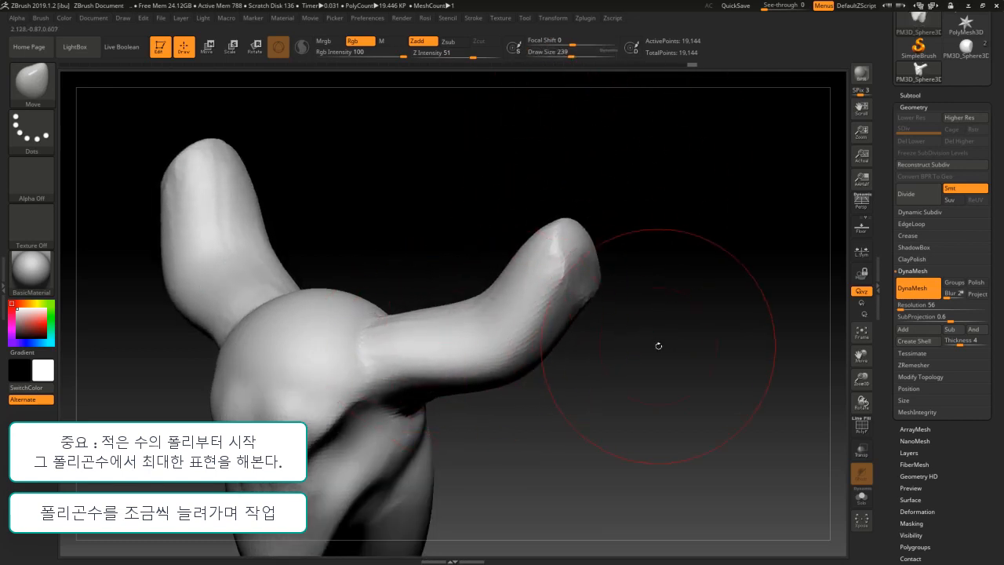
Reduce the Move brush to draw size 191 and reshape the bent horns, narrowing their bases.
mouse_move(657, 345)
shift+mouse_down()
mouse_move(649, 311)
mouse_move(604, 349)
mouse_move(548, 357)
shift+mouse_up()
key(bracketleft)
key(bracketleft)
key(bracketleft)
drag(480, 356, 469, 302)
mouse_move(603, 236)
mouse_down()
mouse_move(506, 233)
mouse_move(464, 263)
mouse_up()
mouse_move(482, 223)
mouse_down()
mouse_move(582, 226)
mouse_move(659, 207)
mouse_up()
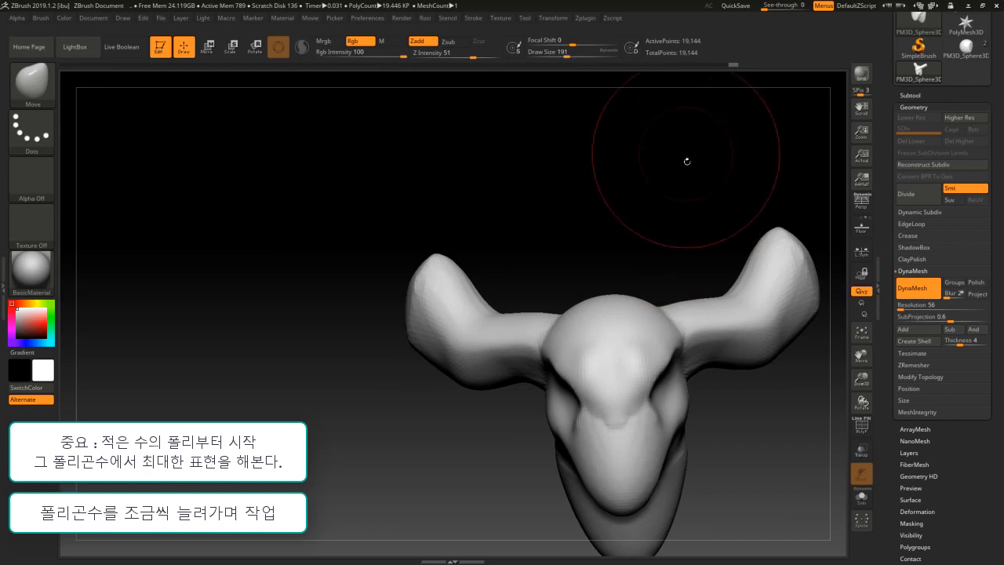
Flare the horn ends downward into broad ear shapes with the Move brush at draw size 167.
mouse_move(687, 167)
shift+mouse_down()
mouse_move(687, 186)
mouse_move(474, 165)
shift+mouse_up()
alt+drag(656, 206, 698, 233)
mouse_move(718, 259)
mouse_down()
mouse_move(684, 251)
mouse_move(636, 263)
mouse_up()
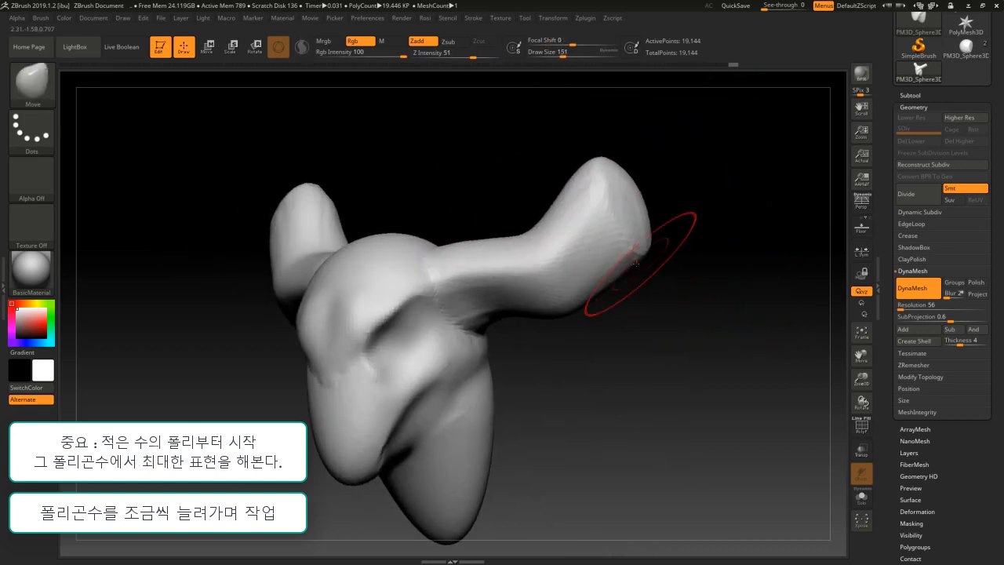
drag(571, 320, 549, 321)
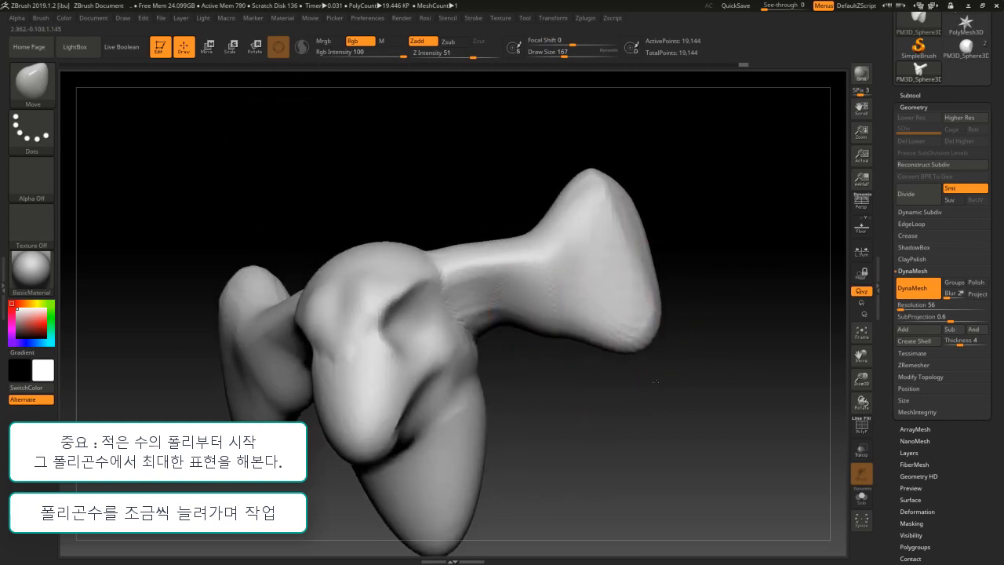
mouse_move(655, 381)
mouse_down()
mouse_move(756, 151)
mouse_move(808, 212)
mouse_up()
Push in the ear bases and inner faces with the Move brush, and pull the ear tips up and outward.
alt+drag(690, 377, 666, 439)
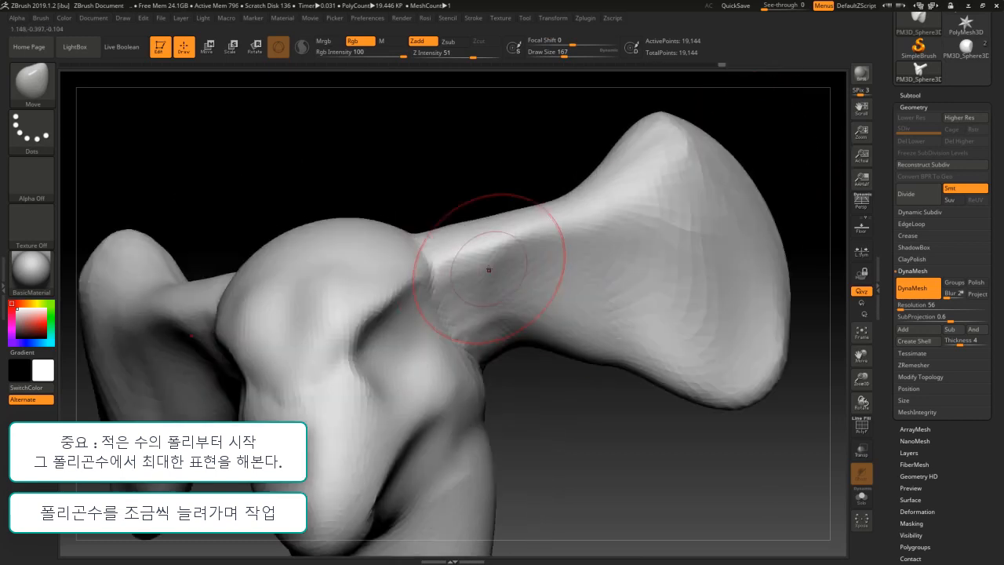
drag(488, 269, 495, 288)
drag(553, 392, 558, 444)
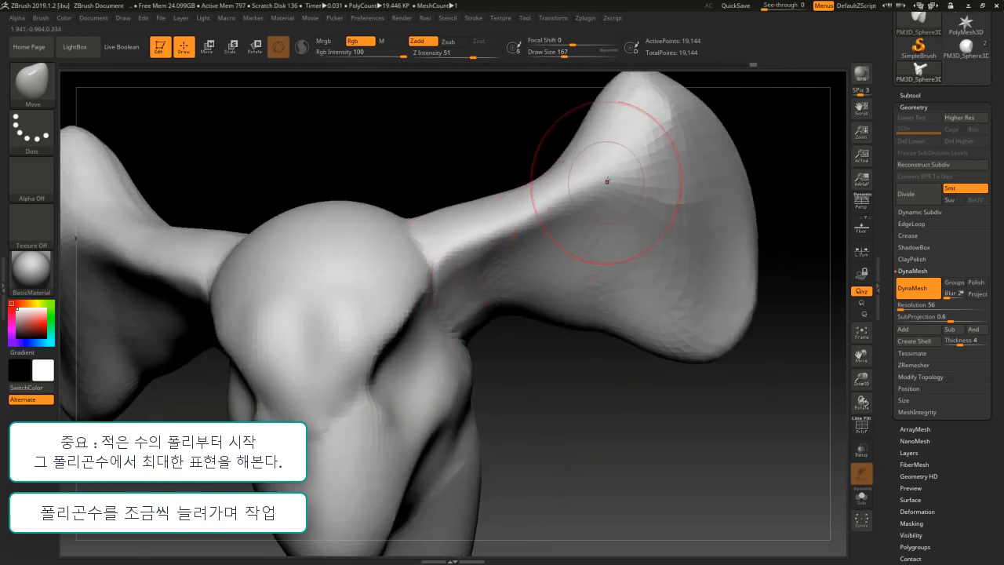
drag(728, 157, 736, 184)
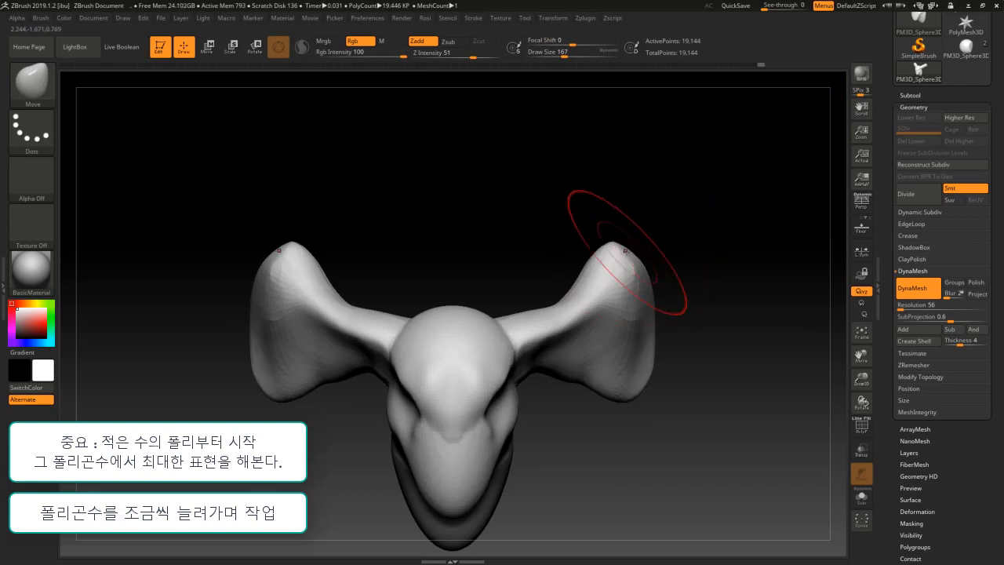
mouse_move(625, 251)
mouse_down()
mouse_move(636, 223)
mouse_move(650, 221)
mouse_up()
Cup the upper inner face of the ears and adjust the top edge near the skull with the Move brush.
mouse_move(748, 258)
mouse_down()
mouse_move(658, 282)
mouse_move(777, 222)
mouse_move(518, 158)
mouse_up()
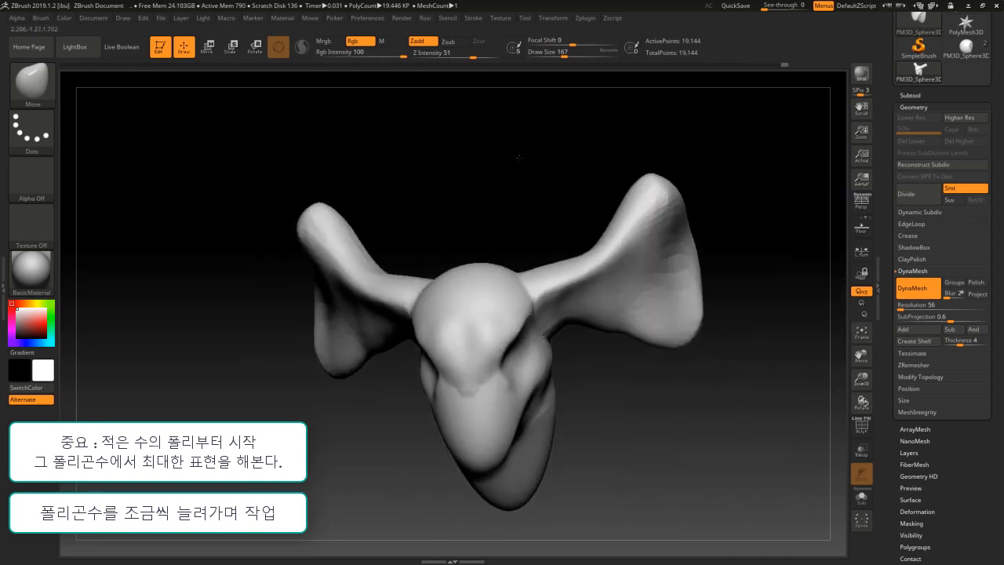
mouse_move(745, 228)
mouse_down()
mouse_move(762, 259)
mouse_move(743, 266)
mouse_up()
drag(656, 223, 665, 233)
drag(584, 254, 587, 265)
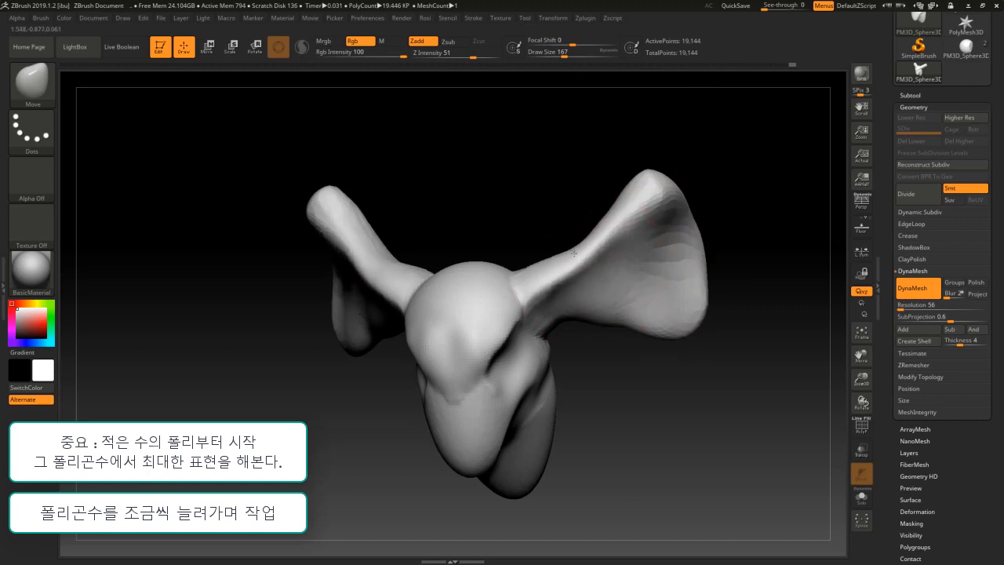
drag(599, 400, 627, 350)
drag(667, 408, 723, 412)
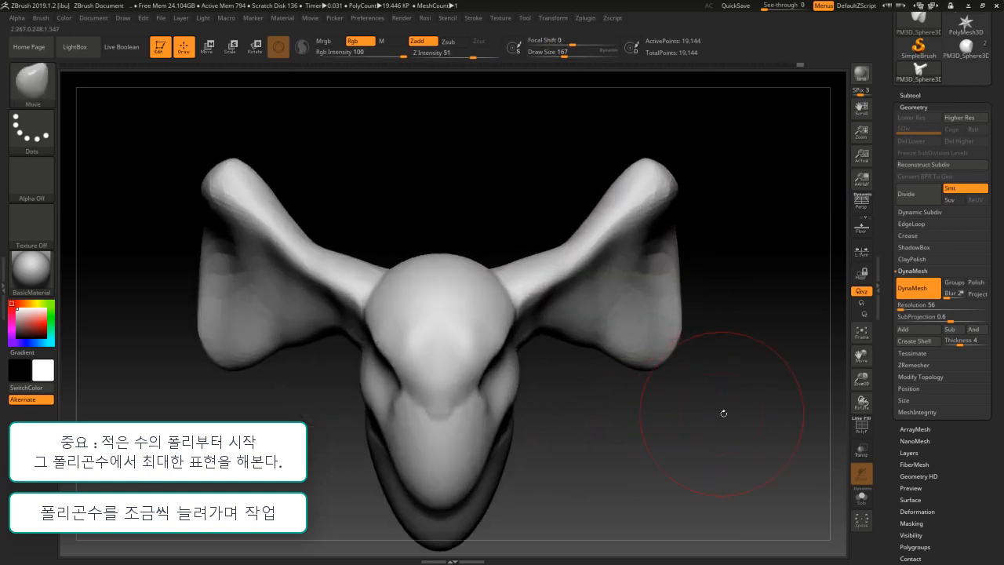
Deepen the concave inner surface of both ears by pushing it inward with the Move brush at draw size 167.
drag(617, 413, 604, 318)
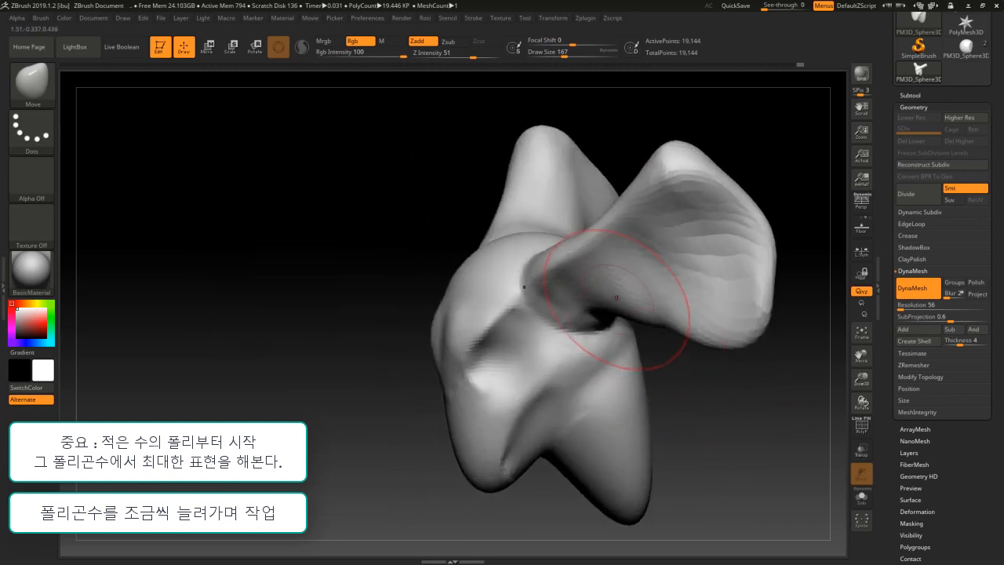
drag(686, 304, 710, 291)
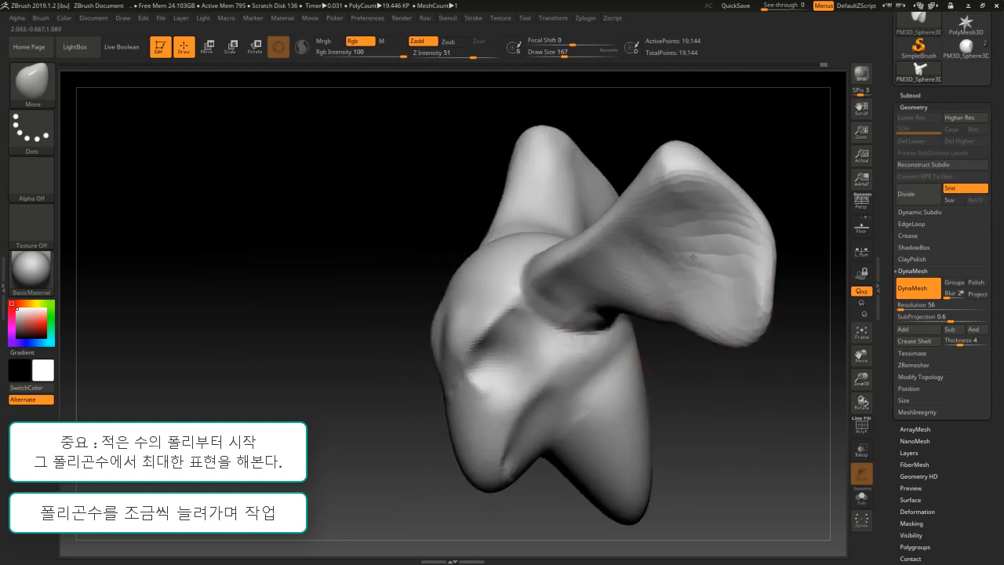
drag(694, 255, 692, 242)
drag(680, 197, 688, 186)
drag(729, 317, 730, 373)
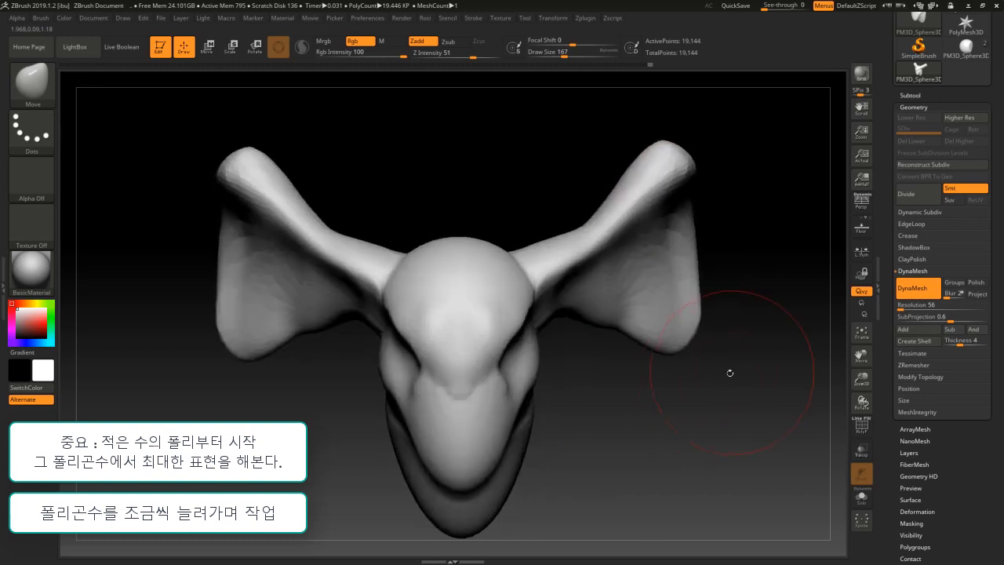
drag(603, 311, 669, 322)
Move the sides of the forehead slightly outward with the Move brush.
drag(724, 365, 676, 342)
alt+drag(680, 394, 685, 433)
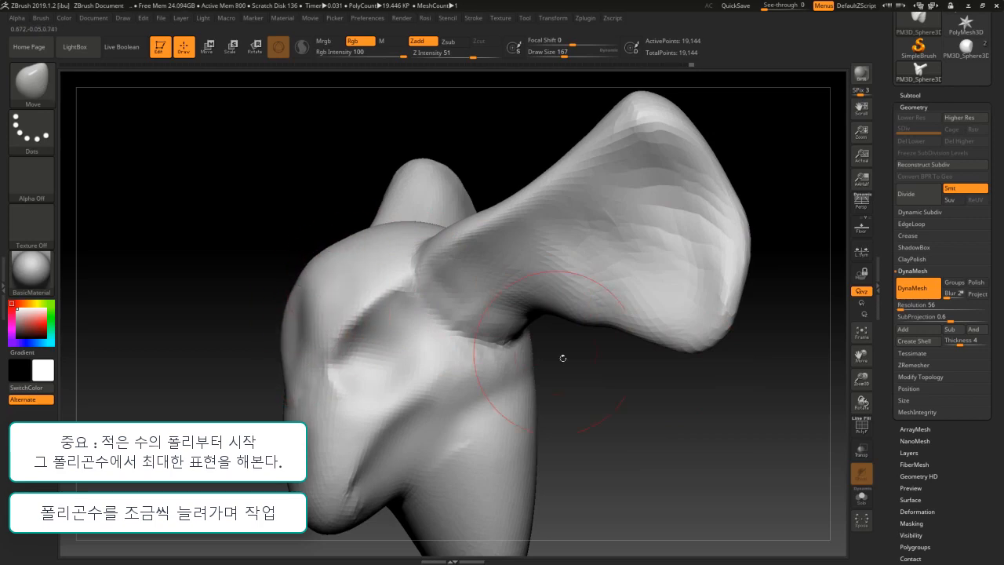
mouse_move(560, 354)
mouse_down()
mouse_move(619, 399)
mouse_move(518, 403)
mouse_move(628, 367)
mouse_move(629, 399)
mouse_up()
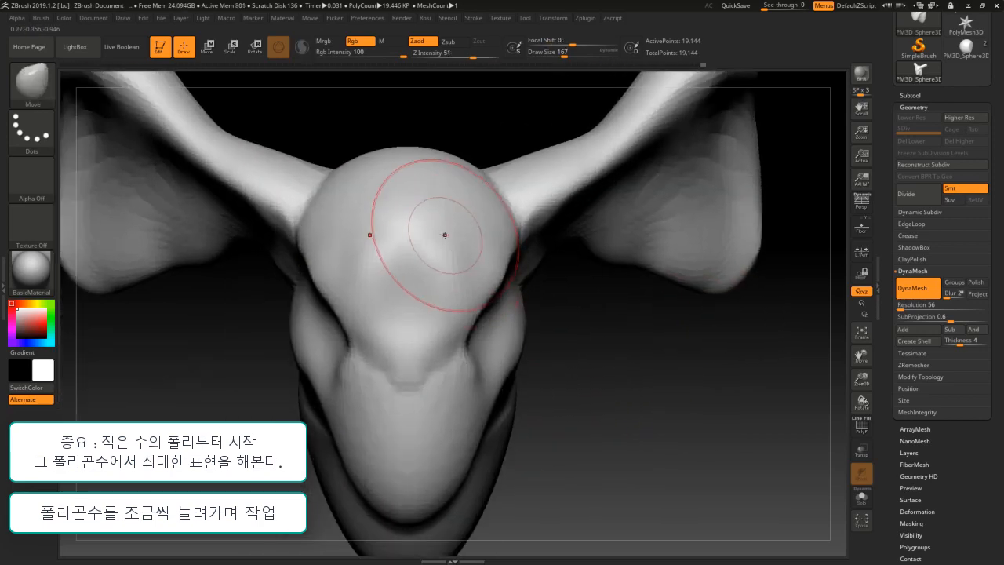
drag(444, 235, 465, 234)
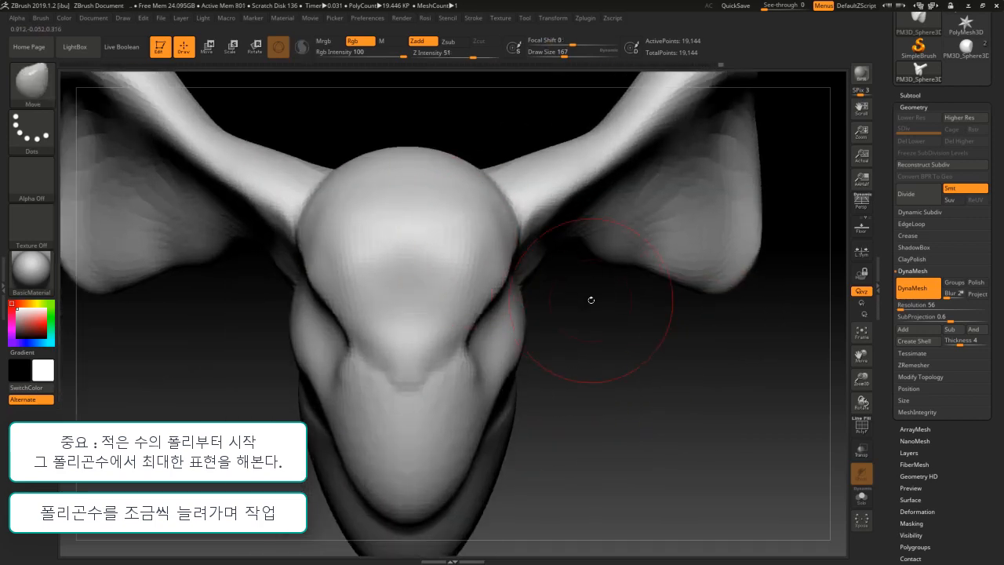
Pull the back of the skull outward and upward with the Move brush at draw size 167.
mouse_move(589, 298)
mouse_down()
mouse_move(515, 240)
mouse_move(510, 264)
mouse_move(553, 282)
mouse_up()
alt+drag(649, 358, 614, 273)
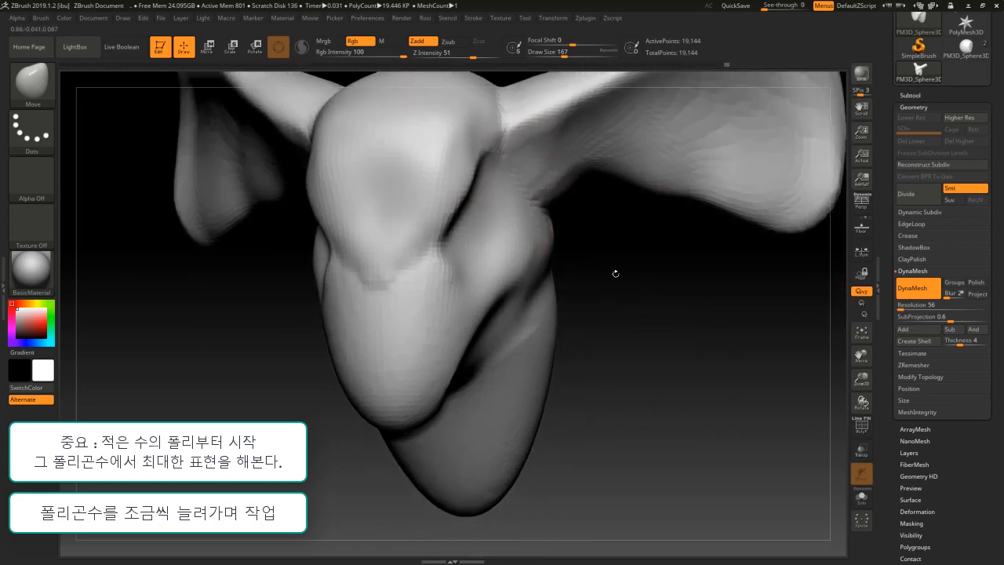
drag(698, 294, 600, 337)
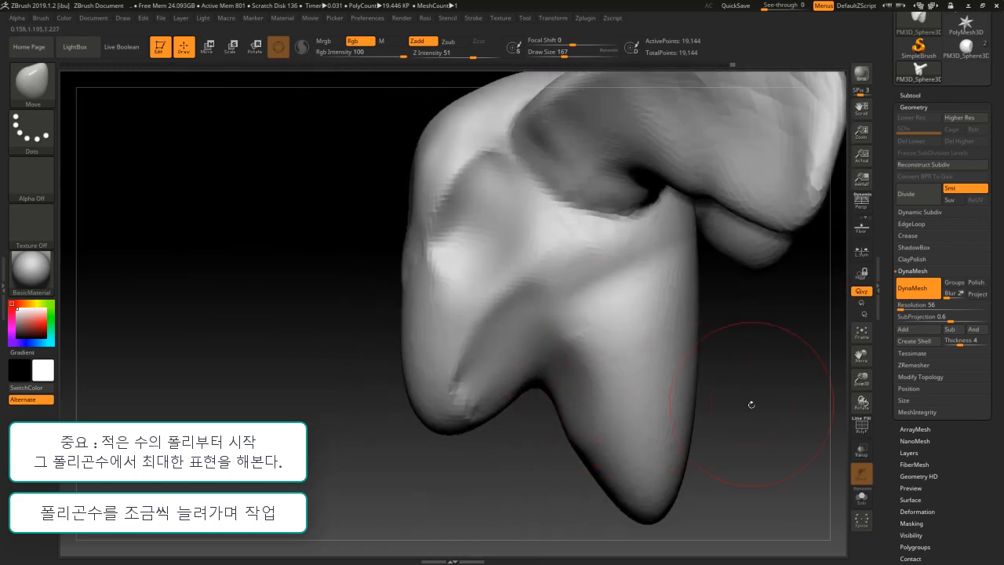
drag(751, 403, 682, 392)
mouse_move(706, 393)
alt+mouse_down()
mouse_move(698, 329)
mouse_move(678, 368)
mouse_move(721, 423)
alt+mouse_up()
drag(694, 176, 676, 153)
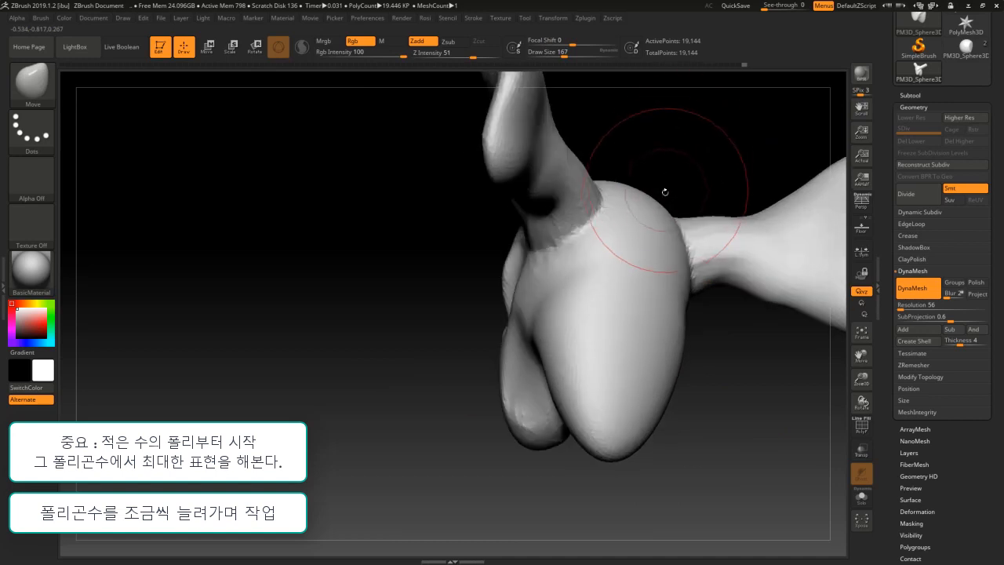
mouse_move(666, 193)
mouse_down()
mouse_move(655, 230)
mouse_move(638, 224)
mouse_up()
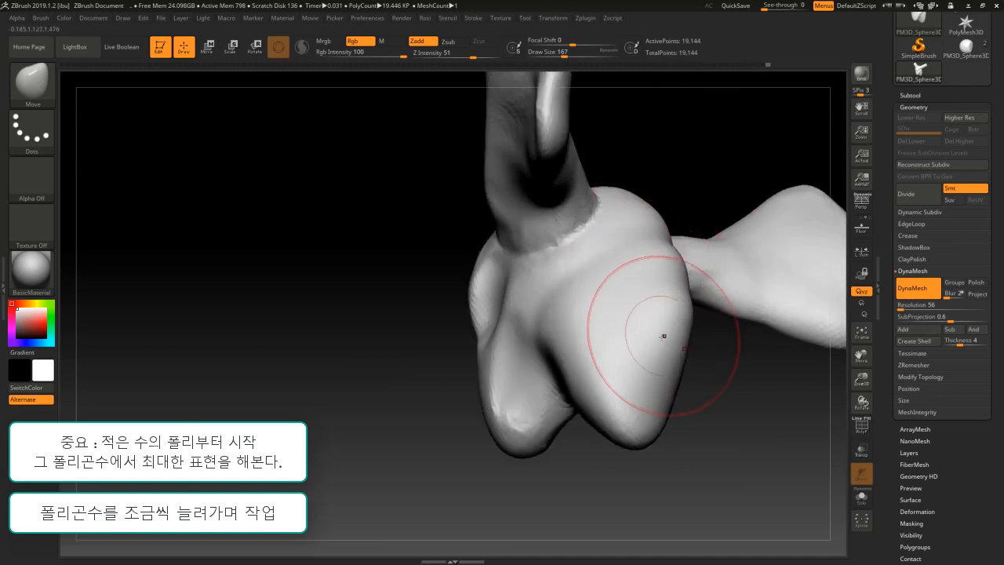
mouse_move(664, 334)
mouse_down()
mouse_move(707, 276)
mouse_move(703, 249)
mouse_up()
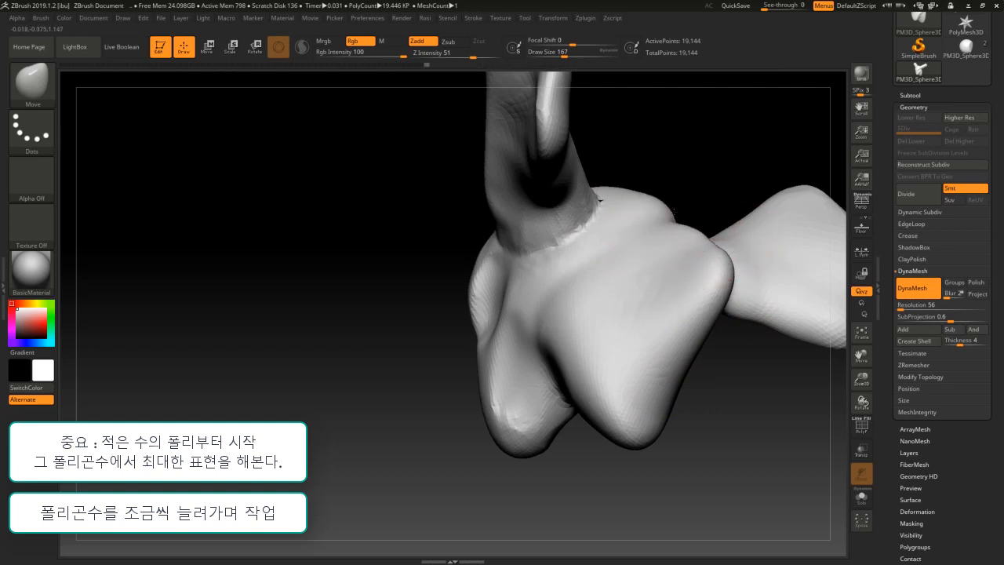
Push the lower jaw forward and thin its connection to the skull with the Move brush, smoothing the jaw side.
drag(693, 169, 705, 210)
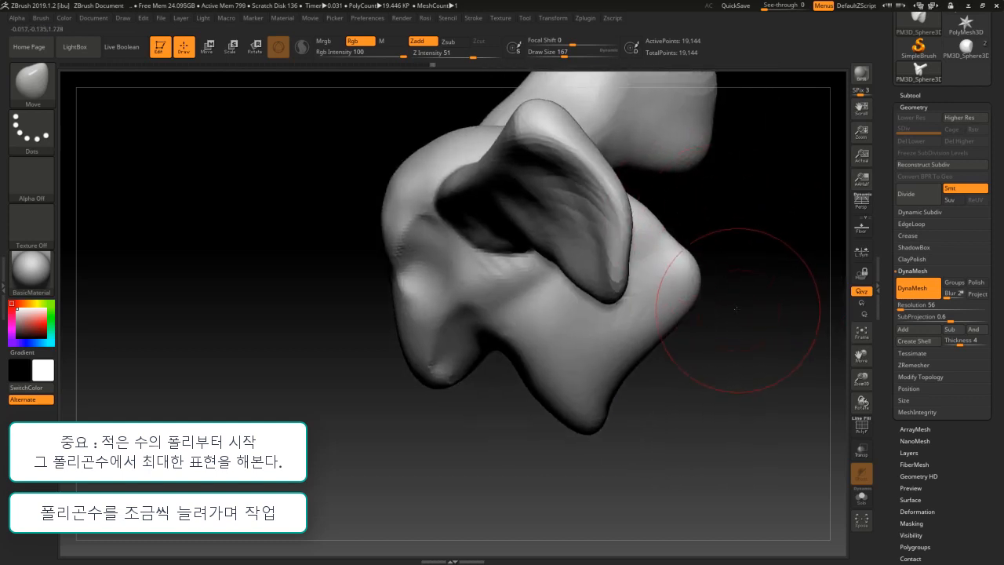
mouse_move(739, 303)
mouse_down()
mouse_move(706, 291)
mouse_move(625, 291)
mouse_up()
mouse_move(585, 323)
mouse_down()
mouse_move(589, 303)
mouse_move(566, 264)
mouse_move(593, 320)
mouse_up()
drag(547, 388, 533, 398)
mouse_move(487, 440)
mouse_down()
mouse_move(451, 376)
mouse_move(427, 369)
mouse_up()
drag(534, 442, 551, 437)
mouse_move(639, 447)
mouse_down()
mouse_move(715, 389)
mouse_move(672, 369)
mouse_move(737, 392)
mouse_move(497, 381)
mouse_move(510, 342)
mouse_up()
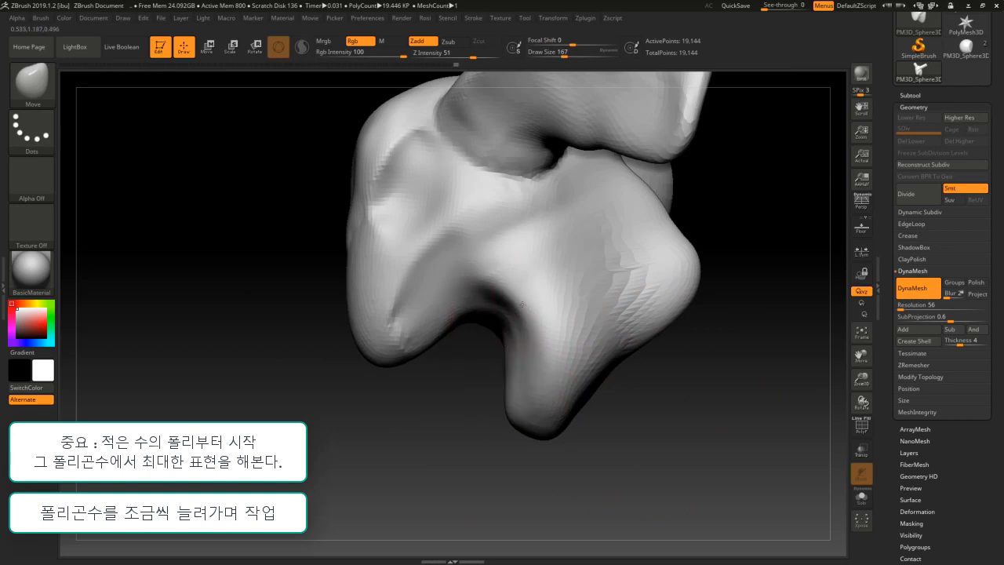
drag(567, 266, 586, 268)
drag(582, 330, 595, 323)
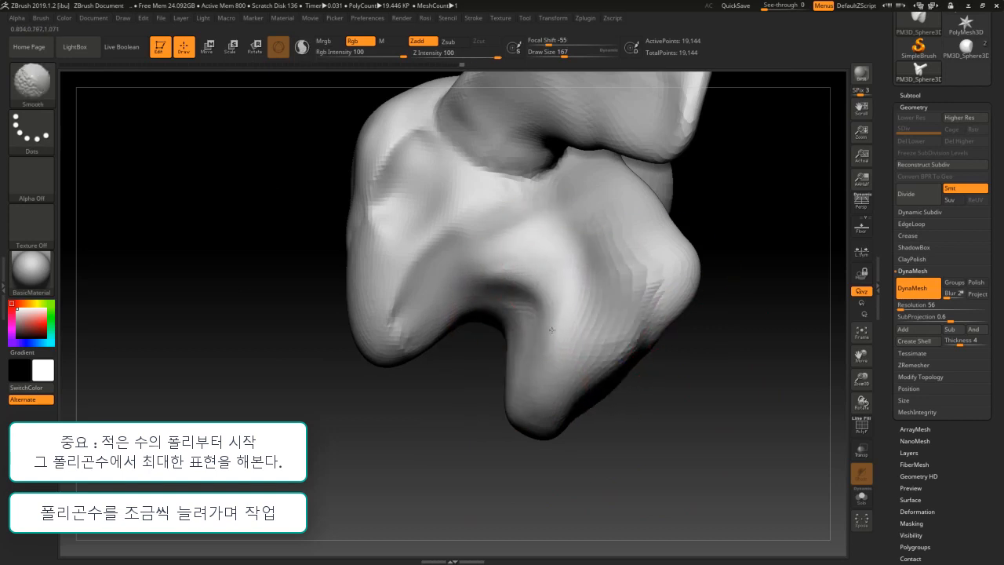
Remesh the head with DynaMesh at resolution 56 and return to the ClayBuildup brush with a reduced draw size.
drag(679, 316, 725, 340)
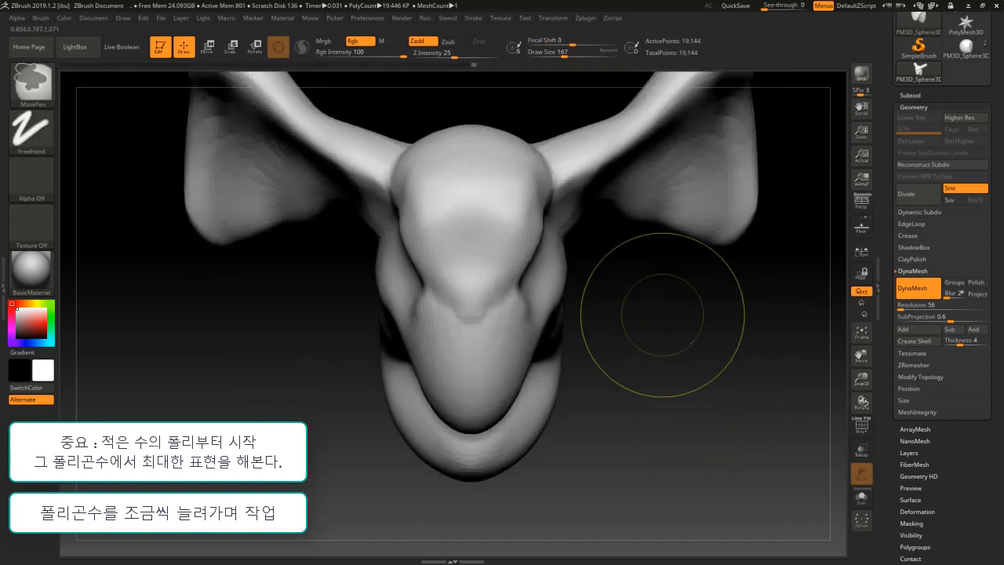
drag(673, 287, 593, 190)
drag(568, 51, 547, 51)
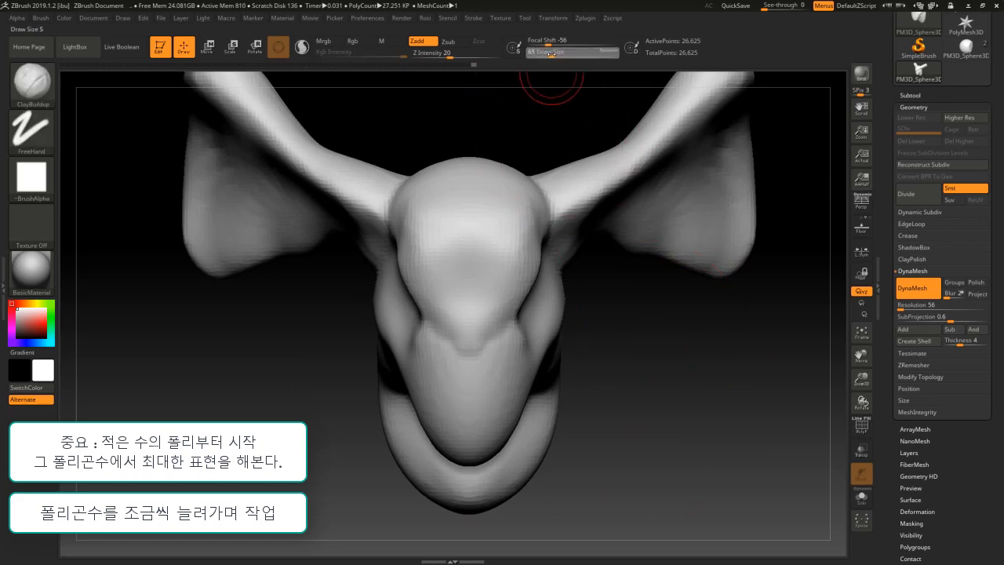
Build up rounded eyeballs inside the eye sockets with ClayBuildup and smooth the surrounding surface.
drag(663, 318, 449, 288)
mouse_move(350, 267)
mouse_down()
mouse_move(357, 284)
mouse_move(376, 269)
mouse_move(357, 284)
mouse_move(372, 276)
mouse_move(367, 289)
mouse_up()
shift+drag(340, 327, 367, 205)
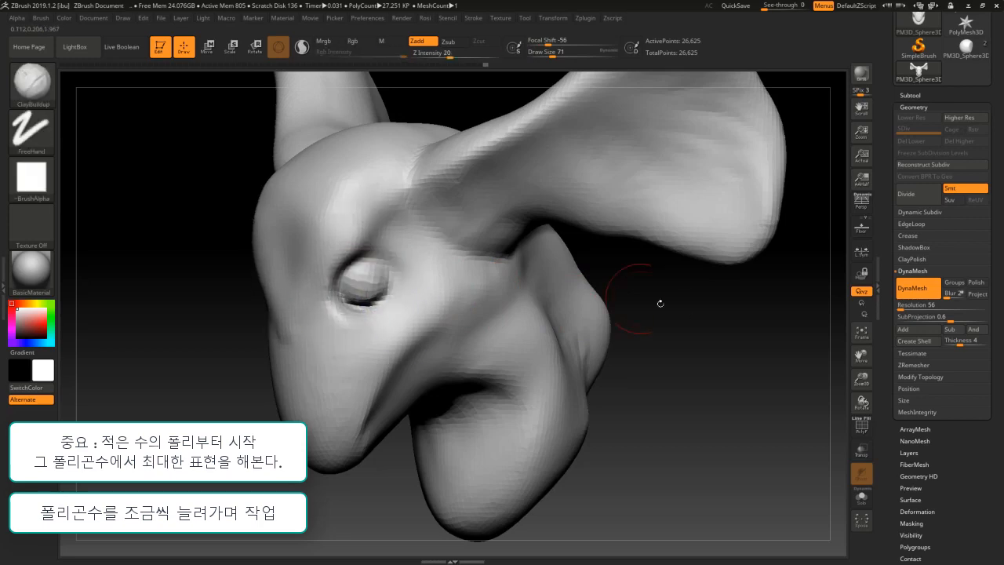
Add ClayBuildup strokes below the eye toward the muzzle at draw size 71, and smooth them into the cheek.
mouse_move(733, 385)
mouse_down()
mouse_move(702, 370)
mouse_move(539, 394)
mouse_move(672, 365)
mouse_move(463, 330)
mouse_up()
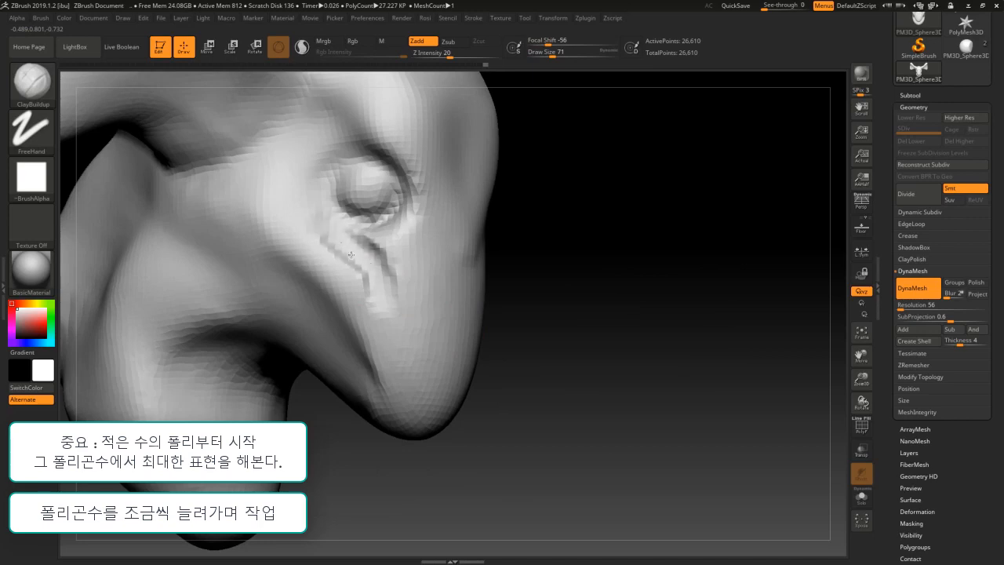
drag(351, 255, 379, 309)
shift+drag(300, 254, 408, 287)
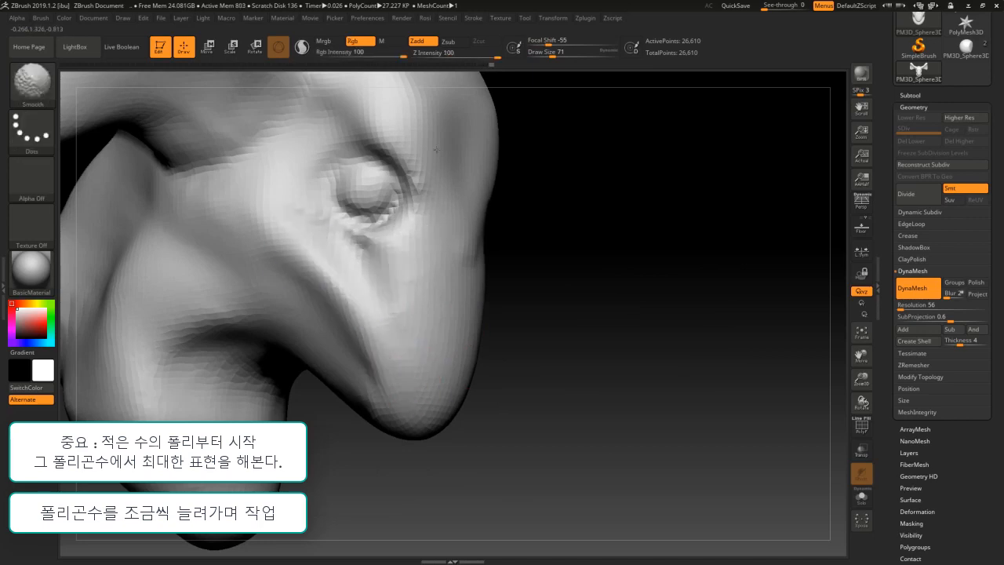
alt+drag(594, 219, 607, 172)
mouse_move(667, 291)
mouse_down()
mouse_move(632, 297)
mouse_move(636, 343)
mouse_move(688, 398)
mouse_move(653, 340)
mouse_move(689, 359)
mouse_move(695, 381)
mouse_move(709, 357)
mouse_up()
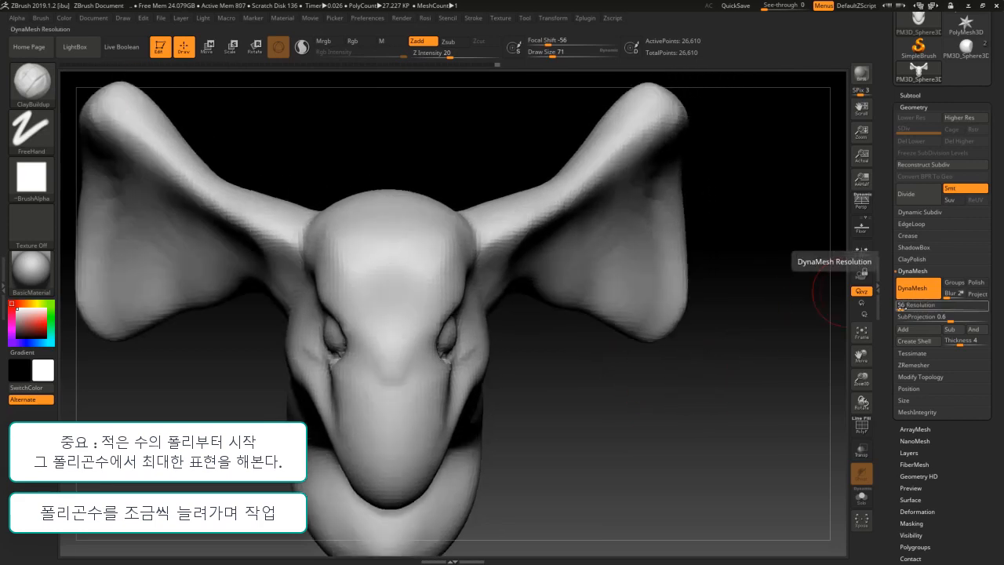
click(900, 307)
text(240)
key(Return)
mouse_move(541, 355)
ctrl+mouse_down()
mouse_move(630, 414)
mouse_move(714, 347)
mouse_move(673, 363)
ctrl+mouse_up()
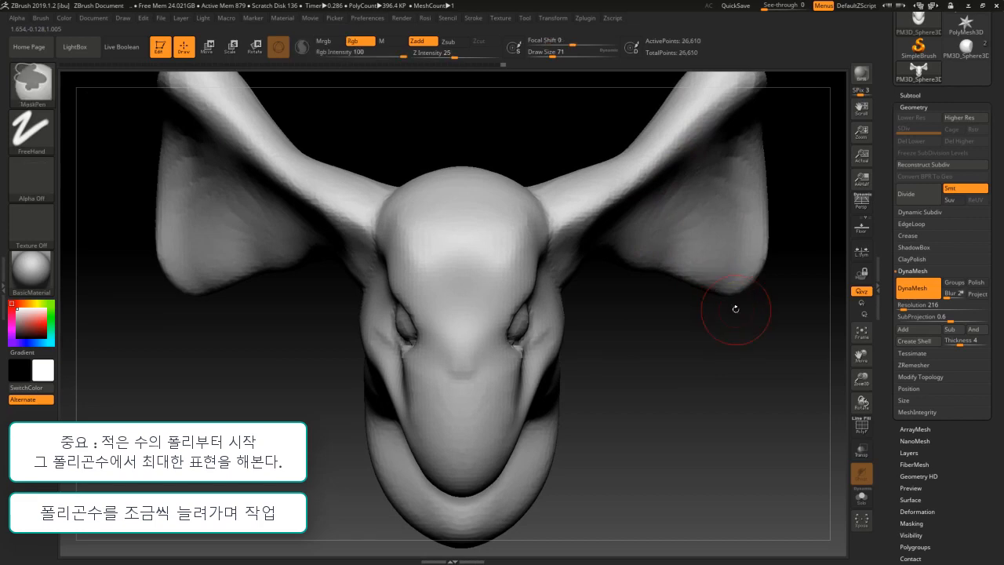
key(ctrl+z)
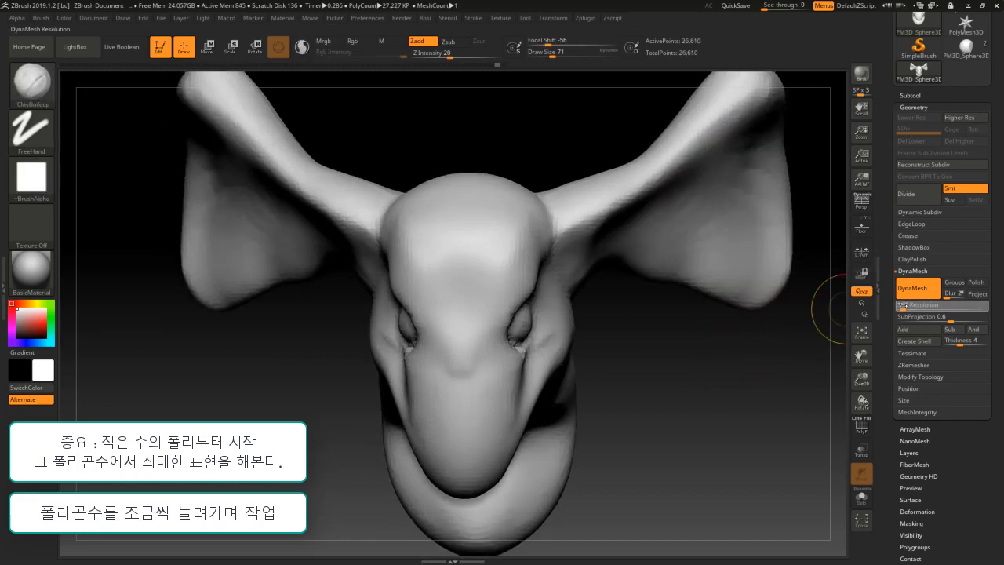
Remesh the head with DynaMesh at resolution 128 and add ClayBuildup strokes along the rear cheek at draw size 71.
ctrl+drag(745, 339, 808, 387)
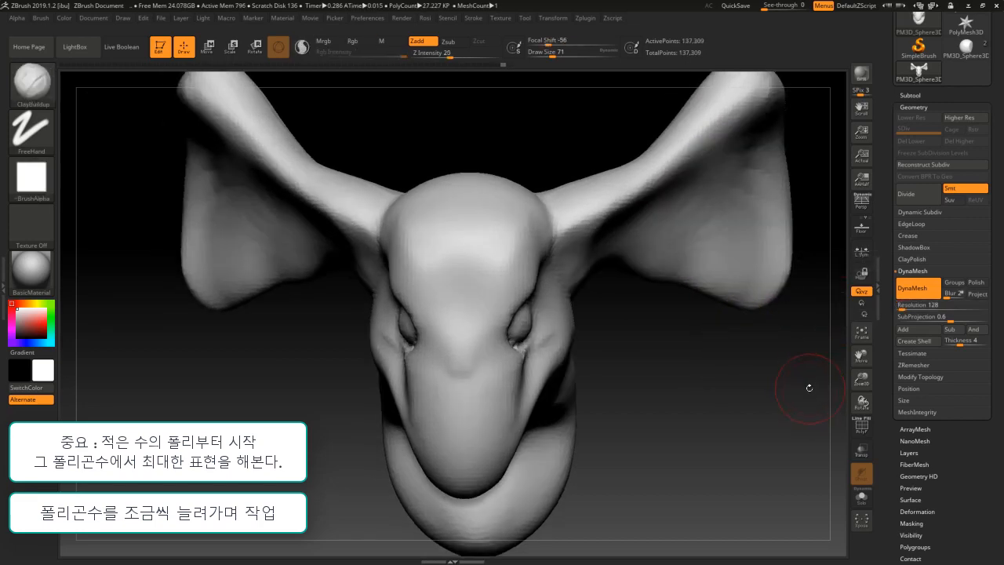
mouse_move(741, 349)
mouse_down()
mouse_move(753, 334)
mouse_move(733, 345)
mouse_move(763, 346)
mouse_move(668, 319)
mouse_move(724, 319)
mouse_move(397, 310)
mouse_move(417, 347)
mouse_up()
drag(370, 302, 424, 330)
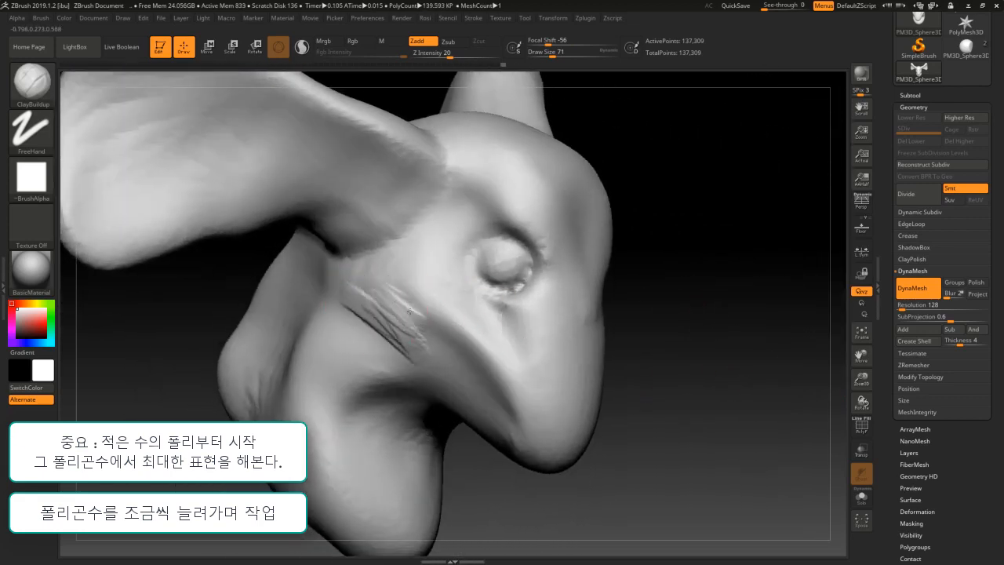
drag(398, 292, 459, 323)
mouse_move(353, 275)
mouse_down()
mouse_move(439, 310)
mouse_move(392, 306)
mouse_up()
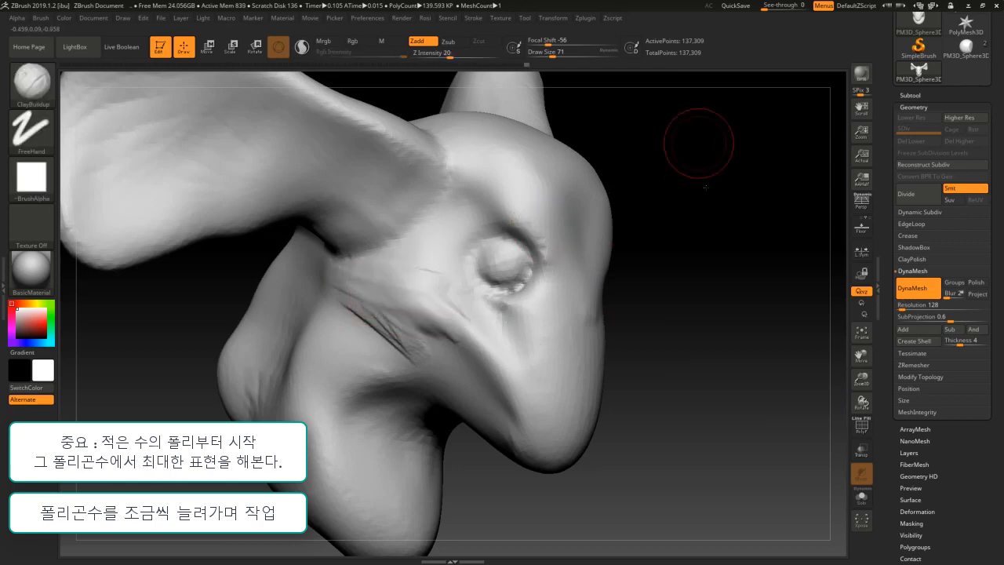
Sculpt a series of wrinkle folds across the ear base with ClayBuildup at draw size 55, and smooth them.
drag(699, 146, 642, 172)
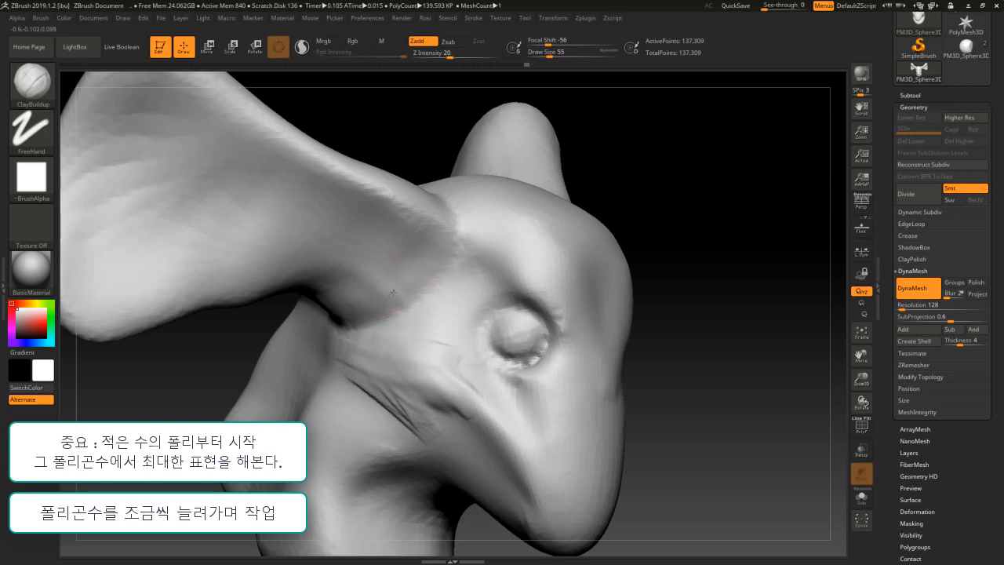
drag(392, 292, 433, 240)
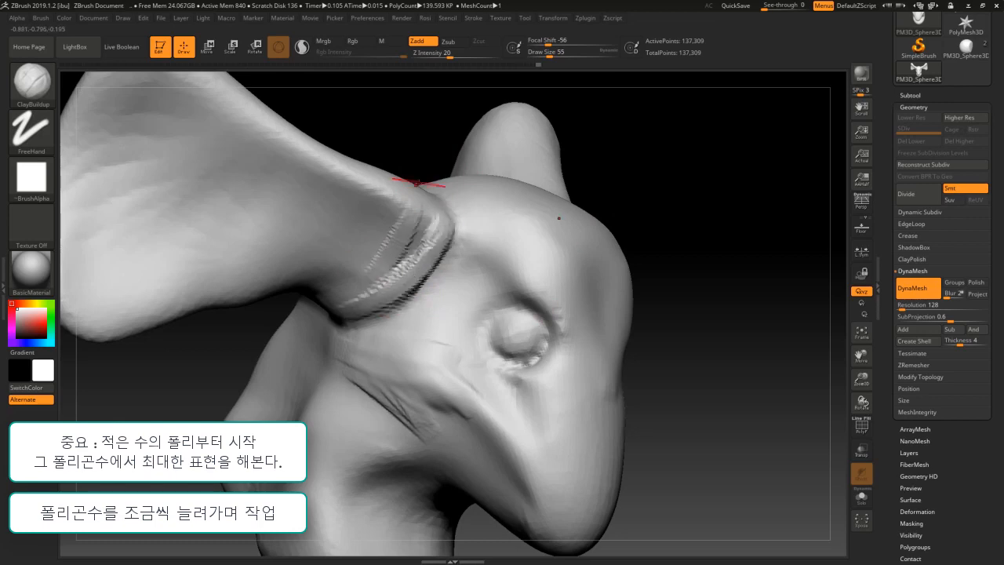
drag(417, 182, 354, 302)
drag(381, 181, 349, 270)
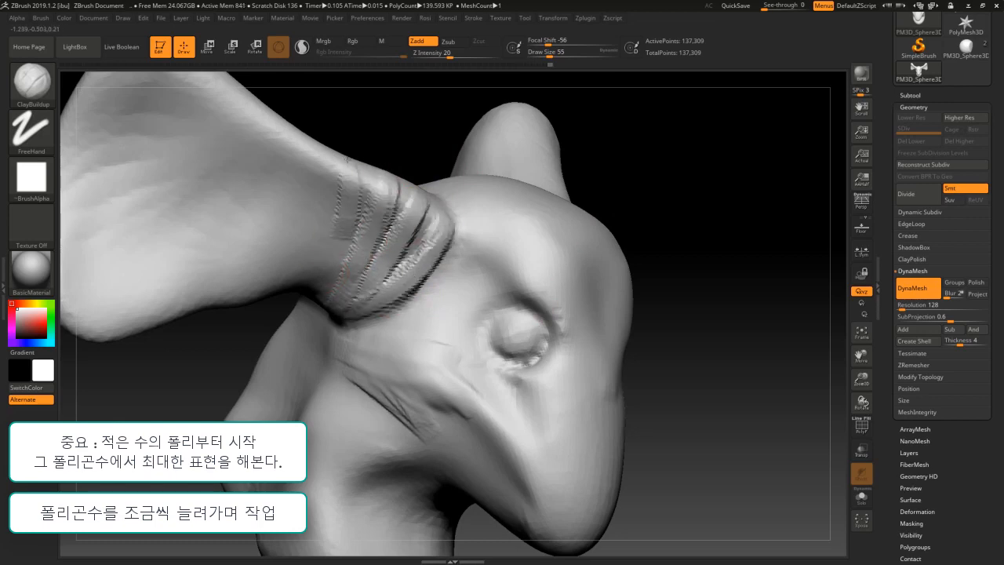
drag(341, 165, 328, 290)
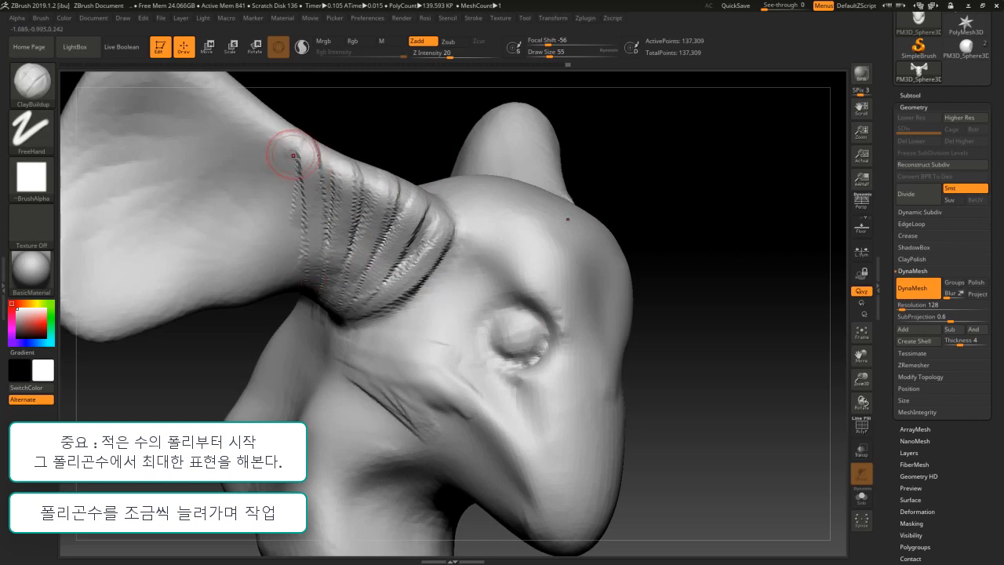
shift+drag(294, 155, 353, 170)
shift+drag(408, 215, 435, 275)
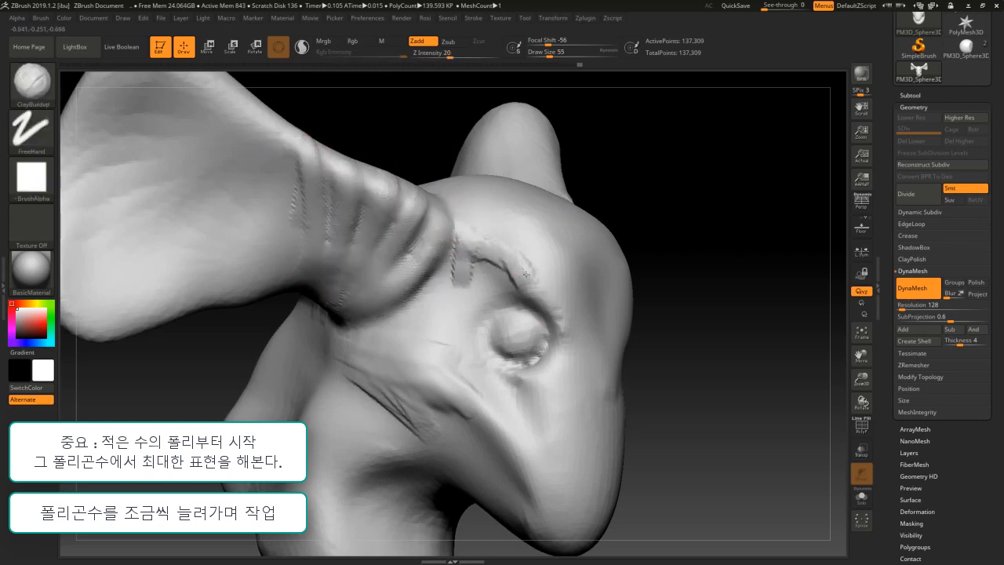
Build up the brow ridge above the eye with ClayBuildup and smooth it into the eye socket.
drag(528, 276, 562, 334)
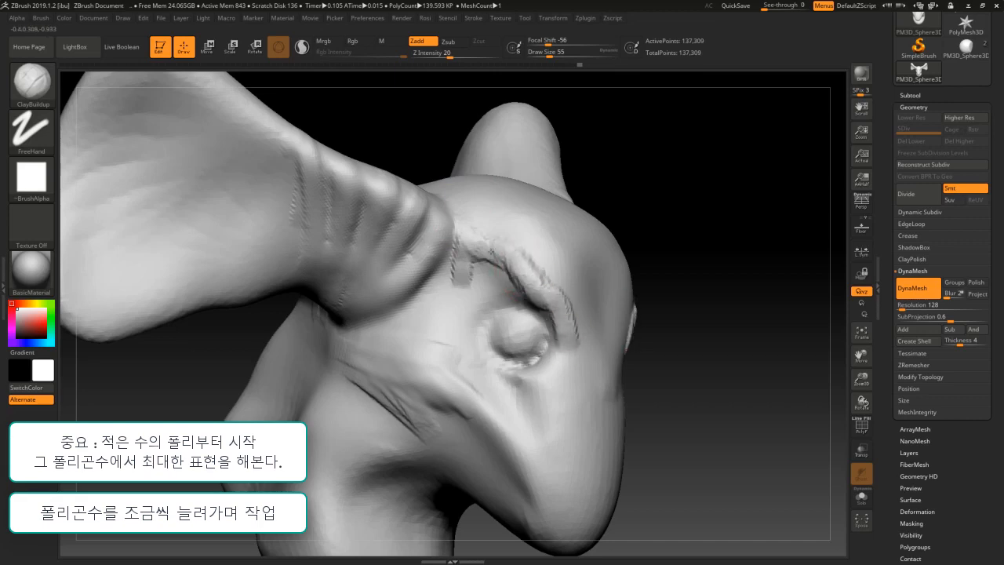
drag(464, 210, 459, 254)
key(shift)
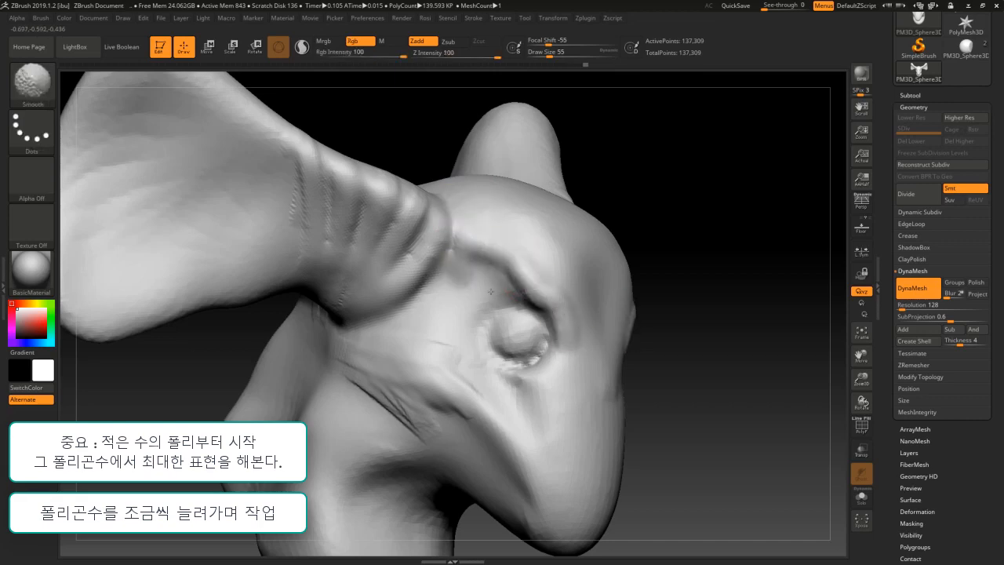
shift+drag(491, 292, 540, 311)
Add long ClayBuildup strokes from below the eye down the side of the muzzle, and smooth them together.
mouse_move(704, 290)
alt+mouse_down()
mouse_move(709, 259)
mouse_move(724, 358)
mouse_move(745, 399)
mouse_move(514, 389)
mouse_move(572, 379)
mouse_move(569, 351)
alt+mouse_up()
mouse_move(693, 394)
mouse_down()
mouse_move(698, 369)
mouse_move(753, 366)
mouse_up()
drag(494, 363, 525, 431)
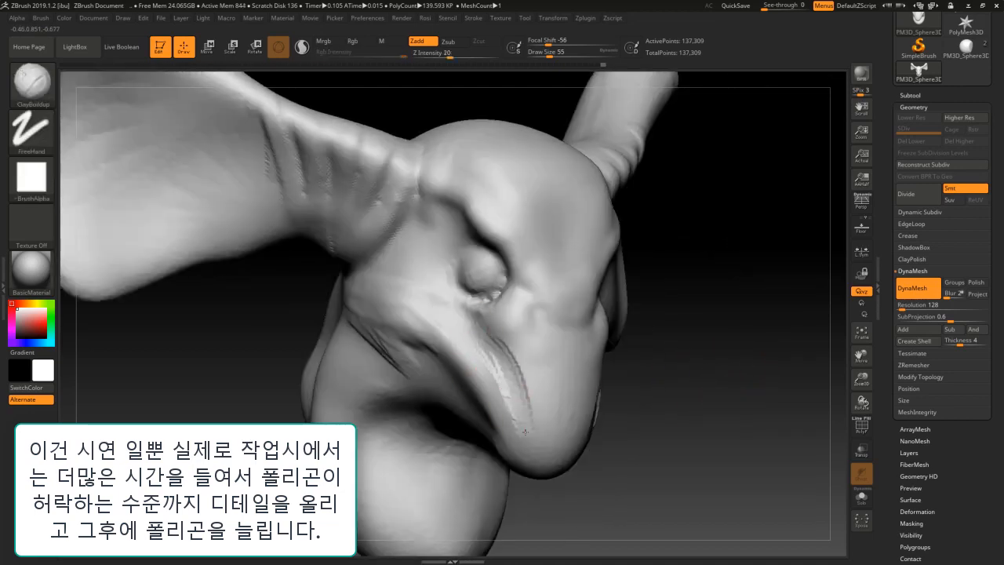
drag(457, 345, 521, 439)
drag(495, 369, 526, 441)
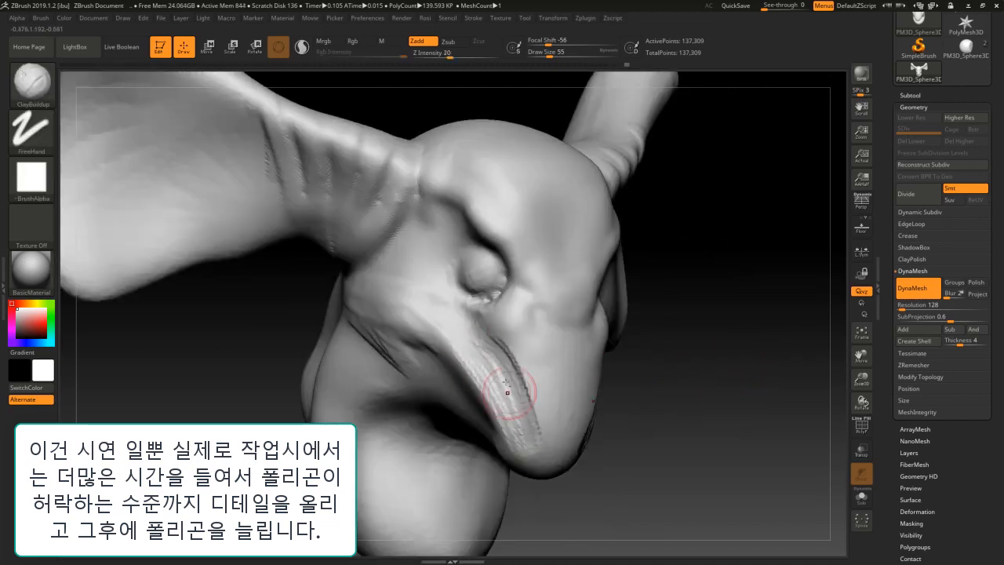
drag(518, 352, 552, 427)
shift+drag(464, 344, 475, 351)
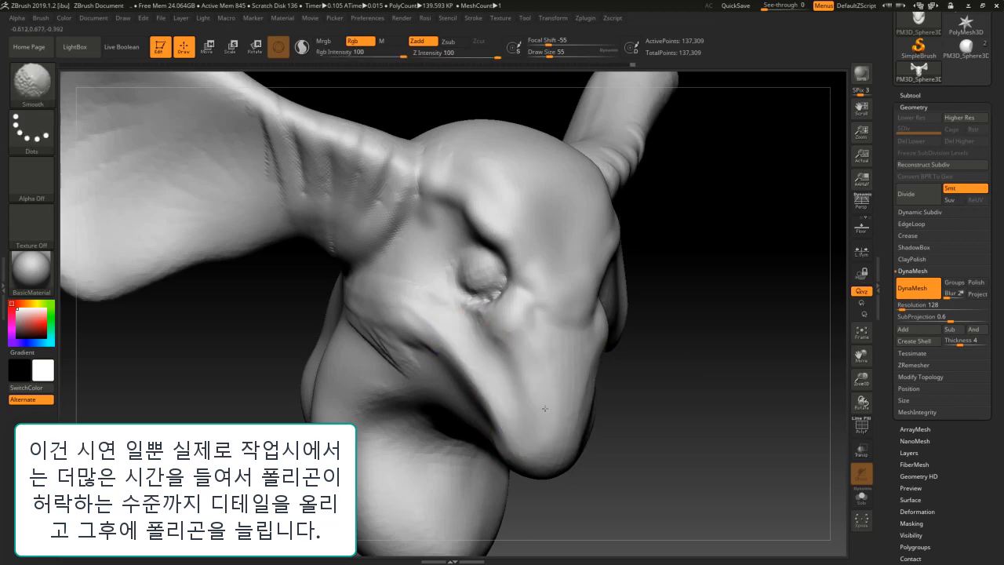
Build up the fold beneath the cheekbone along the upper edge of the jaw, and smooth it.
alt+drag(683, 403, 698, 372)
alt+drag(662, 373, 663, 407)
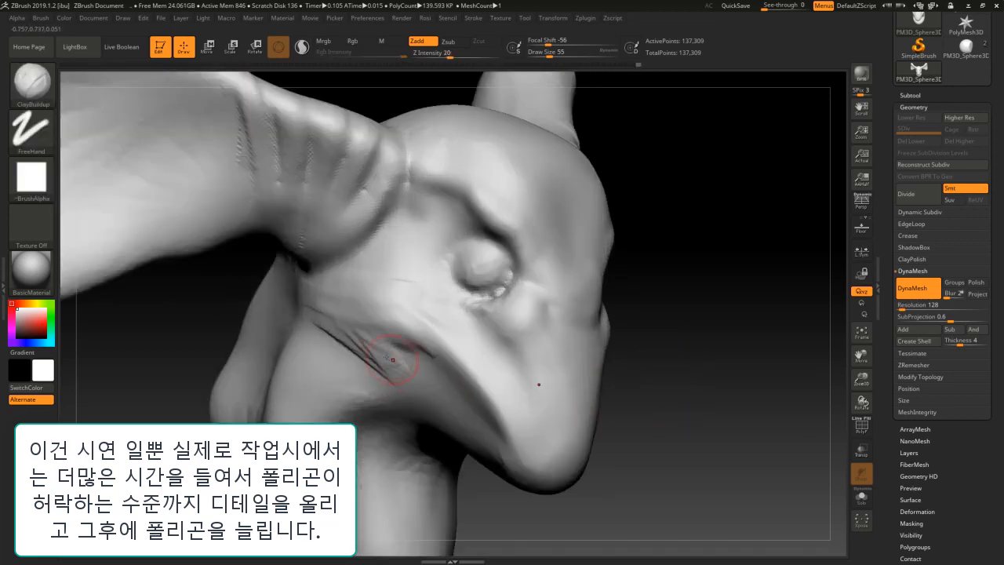
mouse_move(347, 338)
mouse_down()
mouse_move(426, 360)
mouse_move(436, 378)
mouse_up()
drag(348, 346, 458, 403)
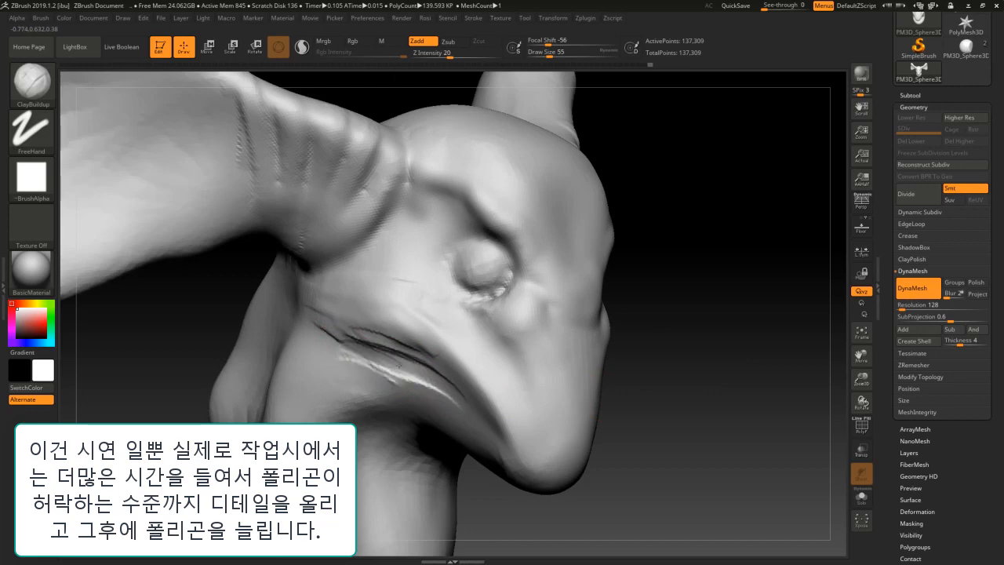
key(shift)
Build the cheekbone ridge forward toward the snout with ClayBuildup and smooth the mouth-side crease beneath it.
drag(662, 402, 707, 390)
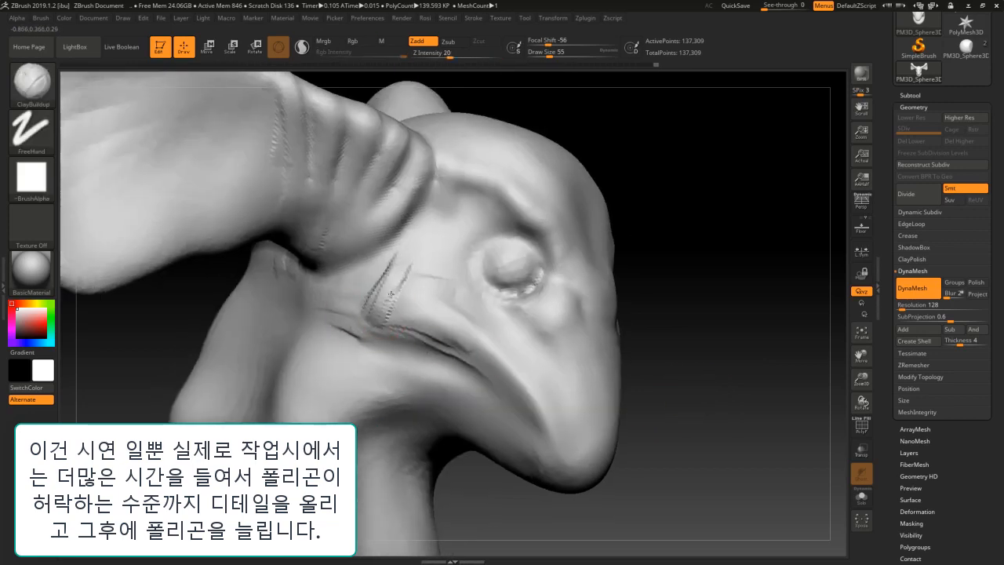
drag(376, 309, 528, 398)
drag(439, 317, 541, 406)
key(shift)
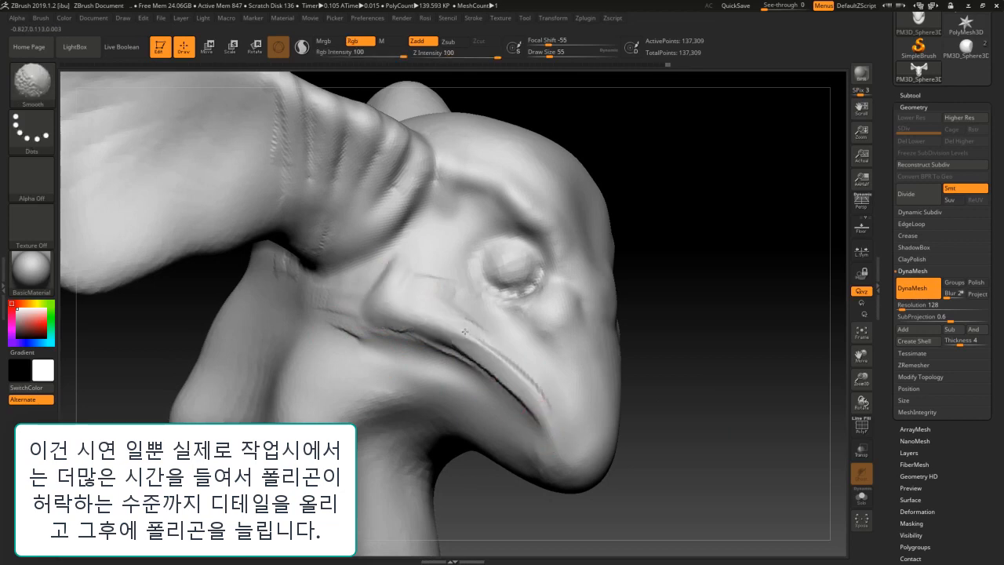
shift+drag(444, 349, 490, 382)
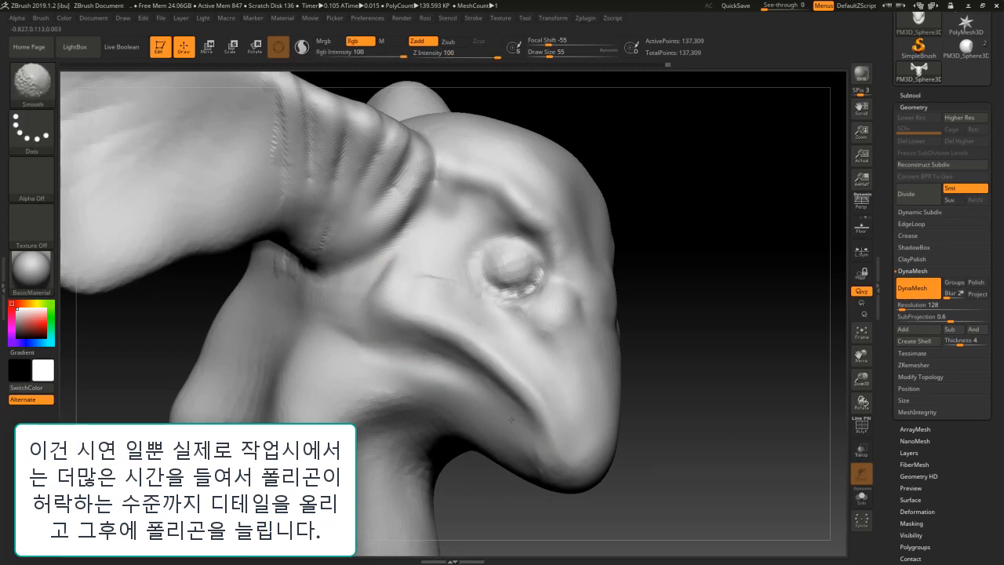
Remesh the head with DynaMesh at resolution 288.
mouse_move(675, 368)
alt+mouse_down()
mouse_move(659, 262)
mouse_move(594, 328)
alt+mouse_up()
mouse_move(633, 367)
alt+mouse_down()
mouse_move(515, 340)
mouse_move(521, 392)
mouse_move(528, 313)
mouse_move(519, 343)
alt+mouse_up()
mouse_move(643, 401)
mouse_down()
mouse_move(679, 392)
mouse_move(690, 439)
mouse_up()
drag(903, 308, 906, 307)
mouse_move(667, 378)
ctrl+mouse_down()
mouse_move(724, 436)
mouse_move(715, 432)
ctrl+mouse_up()
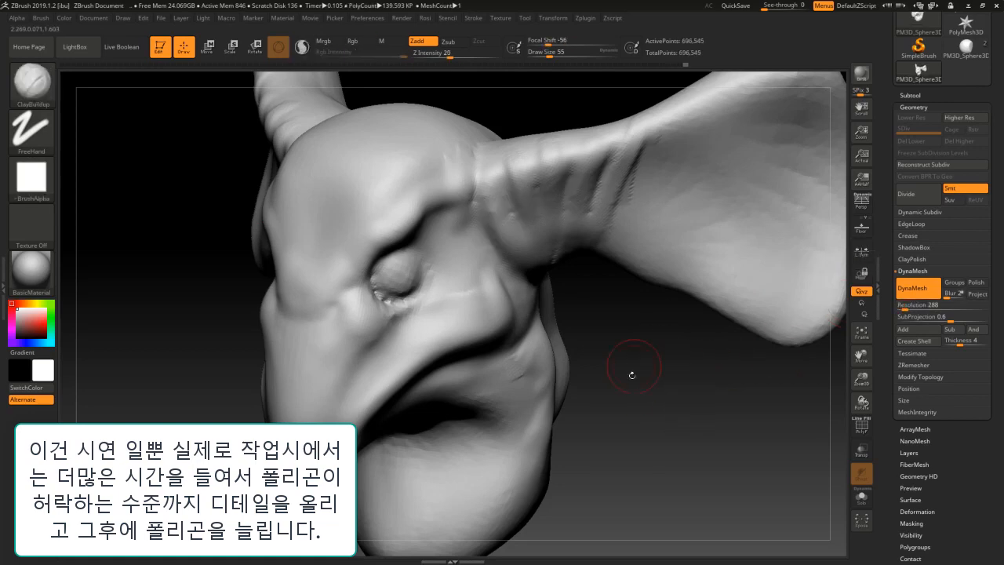
Build paired ridges from the inner eye corners onto the bridge of the nose with ClayBuildup, and smooth them.
mouse_move(667, 393)
alt+mouse_down()
mouse_move(651, 374)
mouse_move(703, 373)
mouse_move(711, 416)
mouse_move(543, 354)
alt+mouse_up()
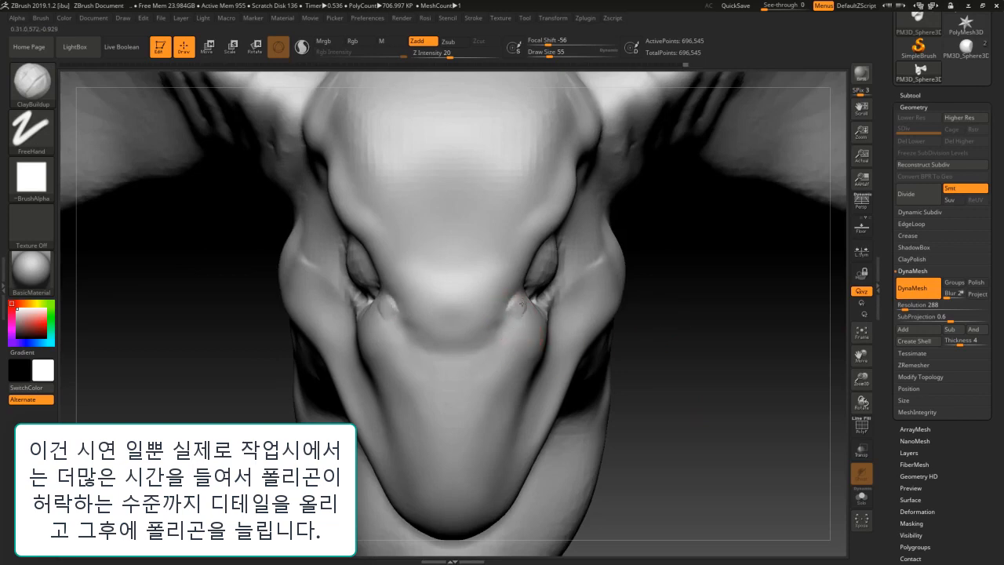
mouse_move(513, 319)
mouse_down()
mouse_move(482, 359)
mouse_move(492, 383)
mouse_move(505, 346)
mouse_move(497, 359)
mouse_up()
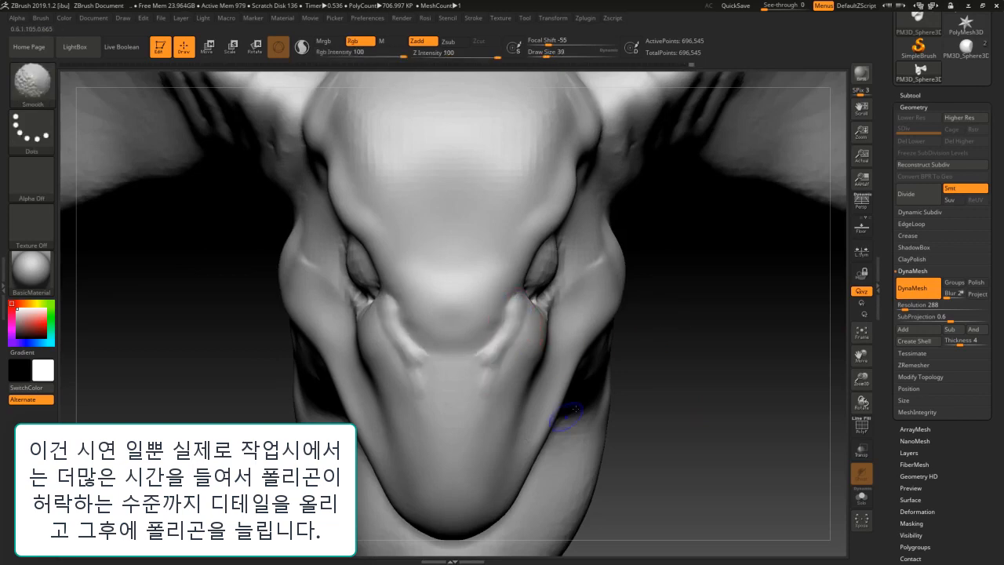
mouse_move(690, 377)
alt+mouse_down()
mouse_move(719, 345)
mouse_move(659, 334)
alt+mouse_up()
mouse_move(569, 299)
mouse_down()
mouse_move(593, 306)
mouse_move(599, 323)
mouse_move(630, 300)
mouse_move(610, 321)
mouse_move(556, 288)
mouse_up()
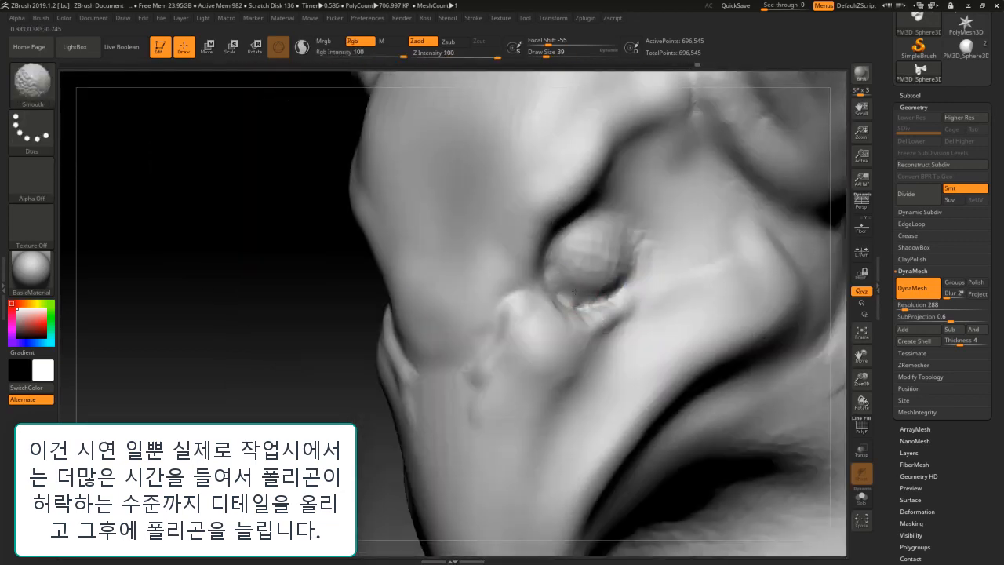
Sculpt diagonal wrinkles across the brow and forehead above the eye at draw size 39, smoothing between strokes.
mouse_move(502, 228)
mouse_down()
mouse_move(532, 252)
mouse_move(489, 211)
mouse_move(529, 248)
mouse_up()
shift+drag(471, 179, 521, 249)
mouse_move(506, 162)
mouse_down()
mouse_move(538, 210)
mouse_move(563, 201)
mouse_move(524, 202)
mouse_move(559, 207)
mouse_up()
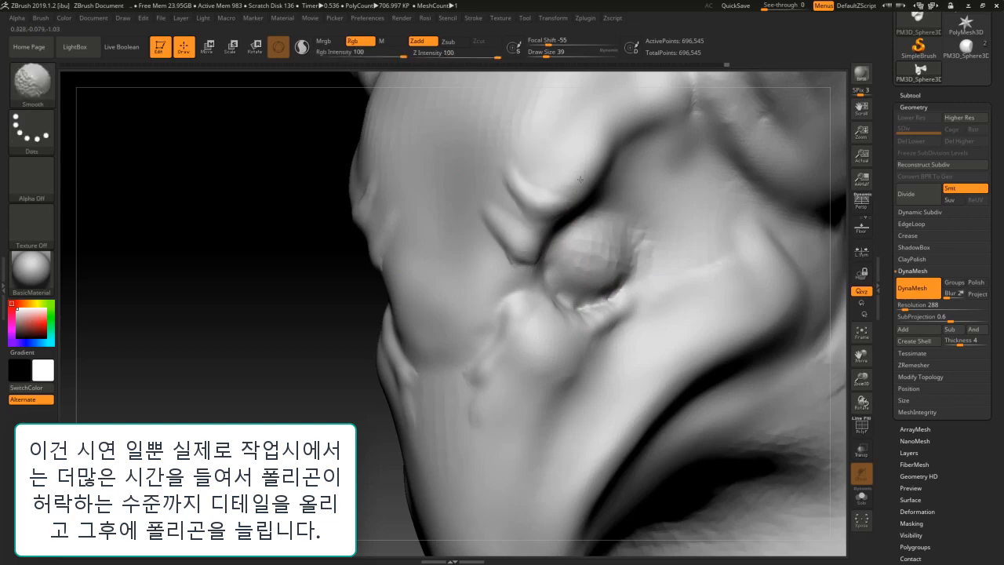
drag(530, 145, 584, 193)
mouse_move(498, 112)
mouse_down()
mouse_move(574, 198)
mouse_move(530, 141)
mouse_move(587, 188)
mouse_up()
drag(213, 329, 470, 240)
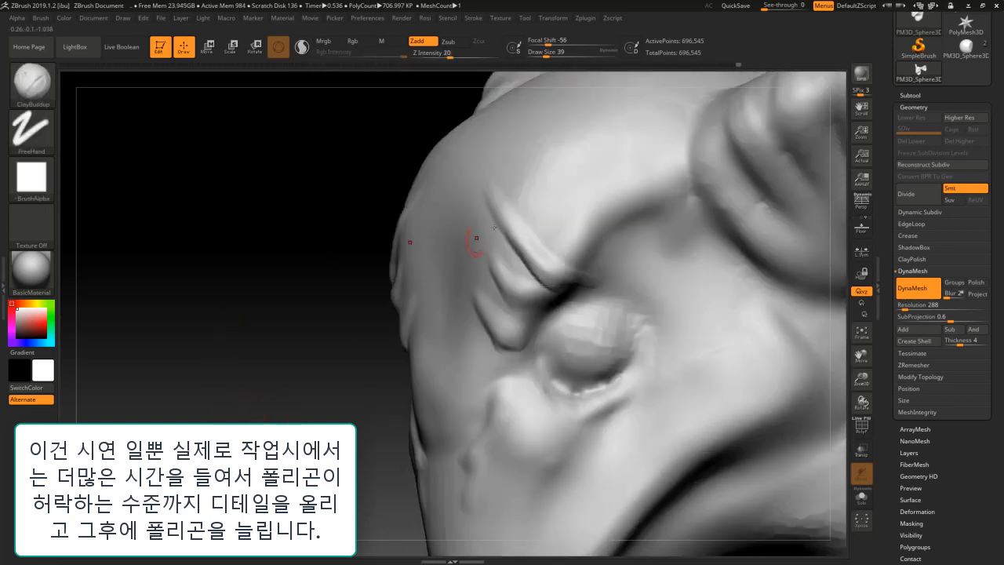
mouse_move(511, 157)
shift+mouse_down()
mouse_move(509, 138)
mouse_move(562, 213)
shift+mouse_up()
mouse_move(626, 234)
mouse_down()
mouse_move(555, 124)
mouse_move(614, 209)
mouse_up()
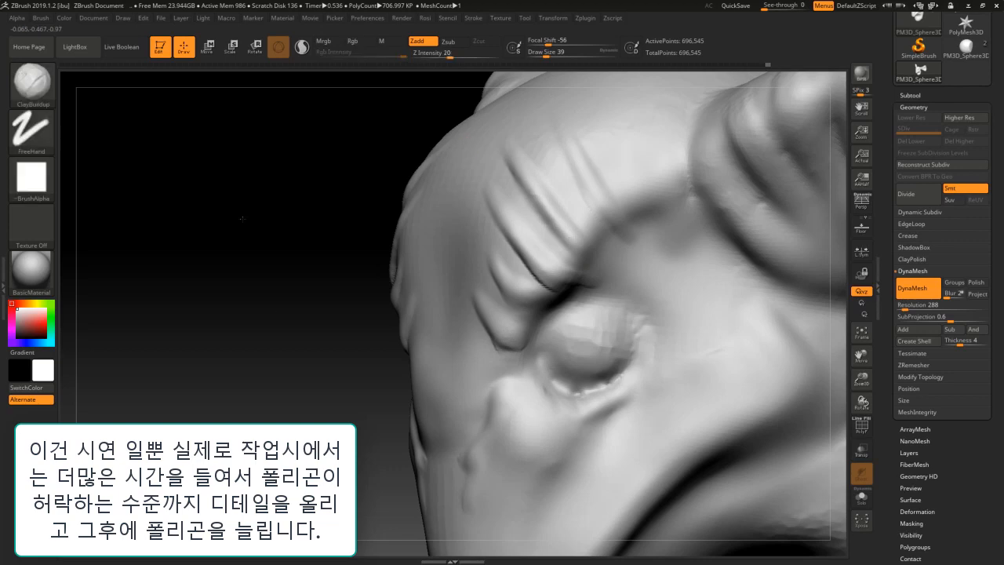
Reduce the draw size to 23 and sculpt a pair of nostrils near the tip of the snout.
alt+drag(242, 219, 279, 292)
drag(282, 294, 471, 294)
mouse_move(717, 272)
alt+mouse_down()
mouse_move(713, 335)
mouse_move(729, 320)
alt+mouse_up()
key(bracketleft)
key(bracketleft)
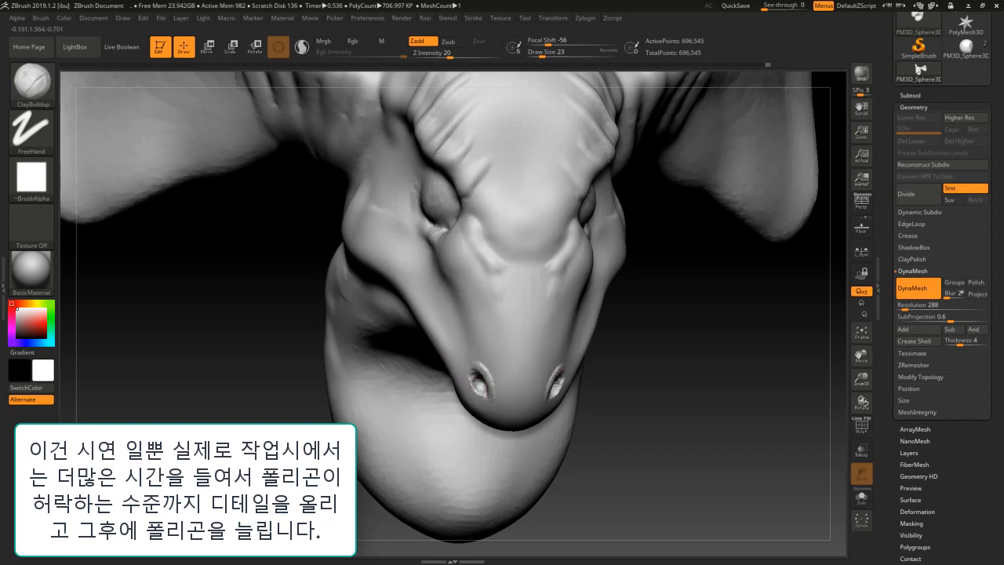
mouse_move(487, 394)
mouse_down()
mouse_move(467, 350)
mouse_move(489, 386)
mouse_up()
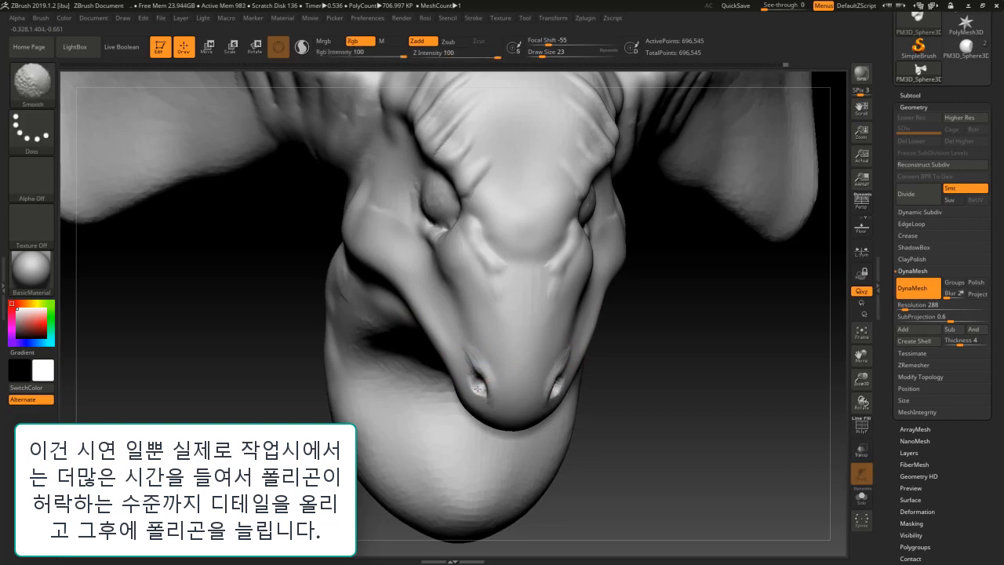
Build up the ridges leading down to the nostrils and smooth the surrounding muzzle.
mouse_move(455, 327)
mouse_down()
mouse_move(490, 388)
mouse_move(455, 320)
mouse_up()
drag(475, 358, 491, 379)
shift+drag(452, 318, 496, 374)
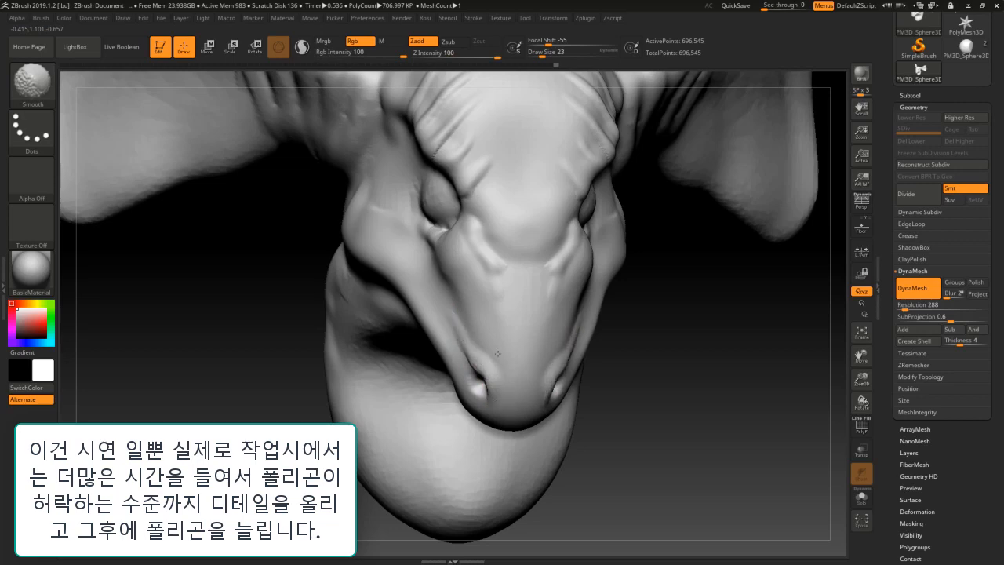
Define the crease along the side of the muzzle between eye and nostril with ClayBuildup, and smooth it.
right_drag(497, 353, 482, 339)
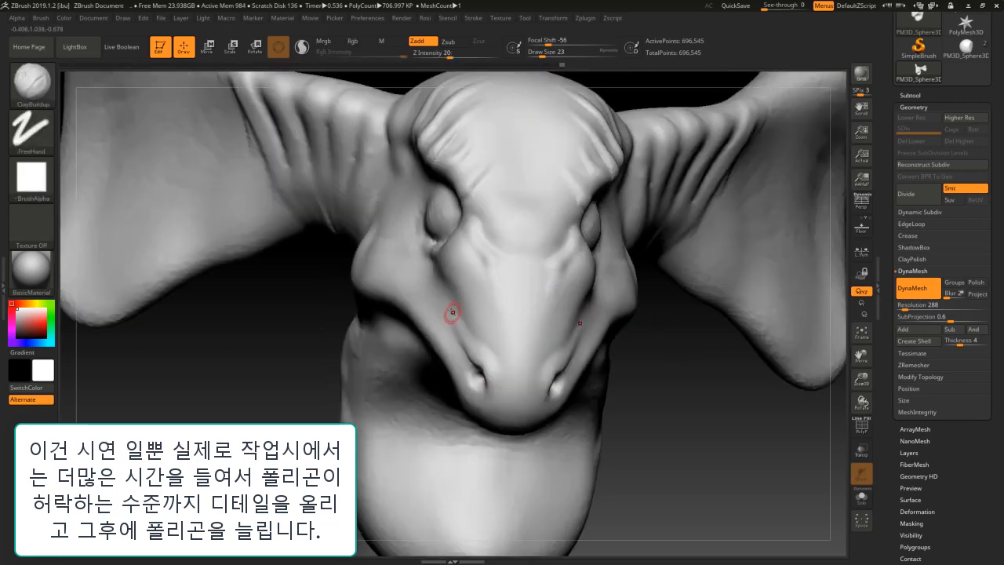
drag(461, 323, 473, 334)
drag(452, 297, 472, 336)
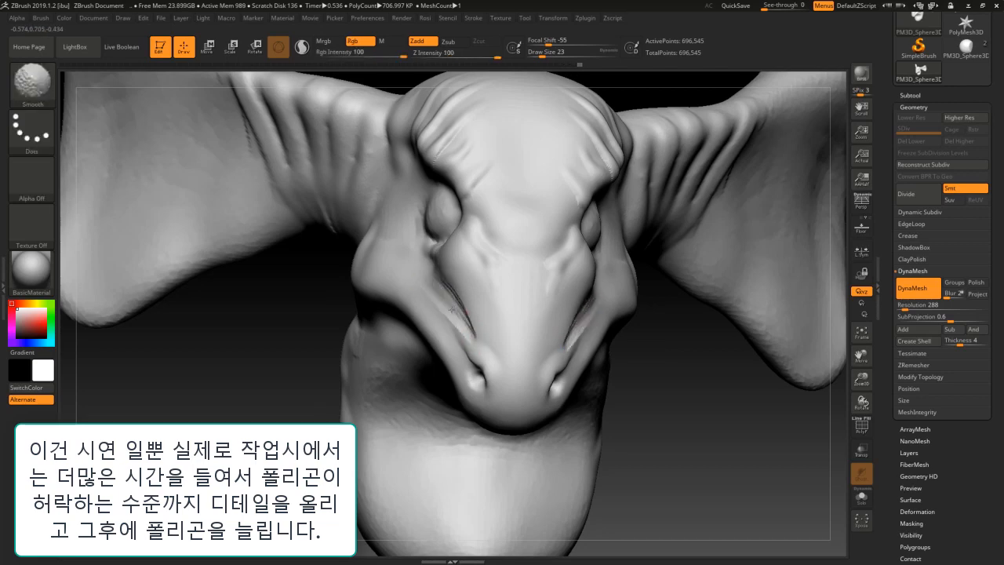
right_drag(471, 355, 706, 392)
mouse_move(479, 309)
shift+mouse_down()
mouse_move(473, 287)
mouse_move(513, 329)
shift+mouse_up()
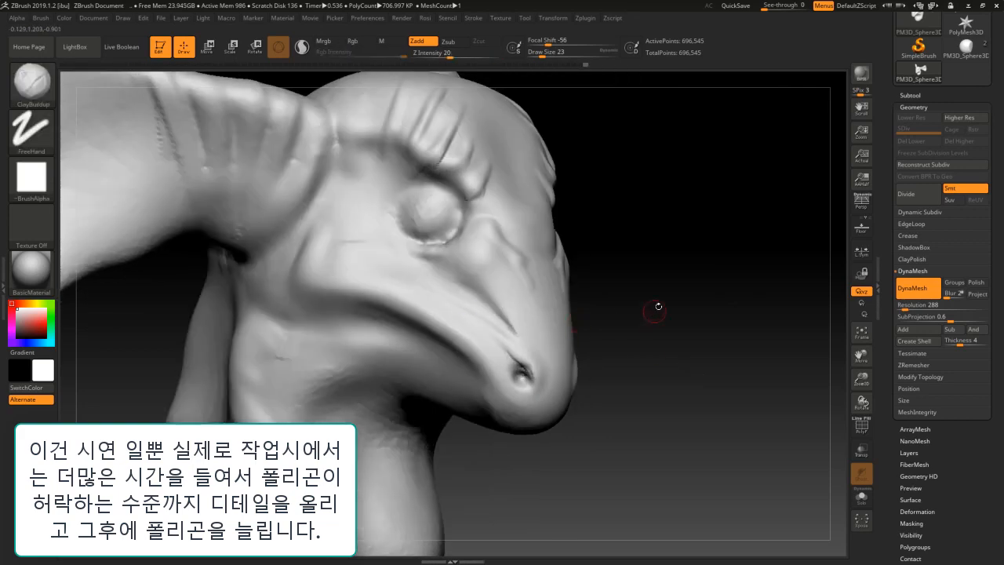
Carve the mouth line along the side of the muzzle with the Standard brush at draw size 35, and switch back to ClayBuildup.
right_drag(656, 309, 694, 309)
key(b)
key(s)
key(t)
key(bracketright)
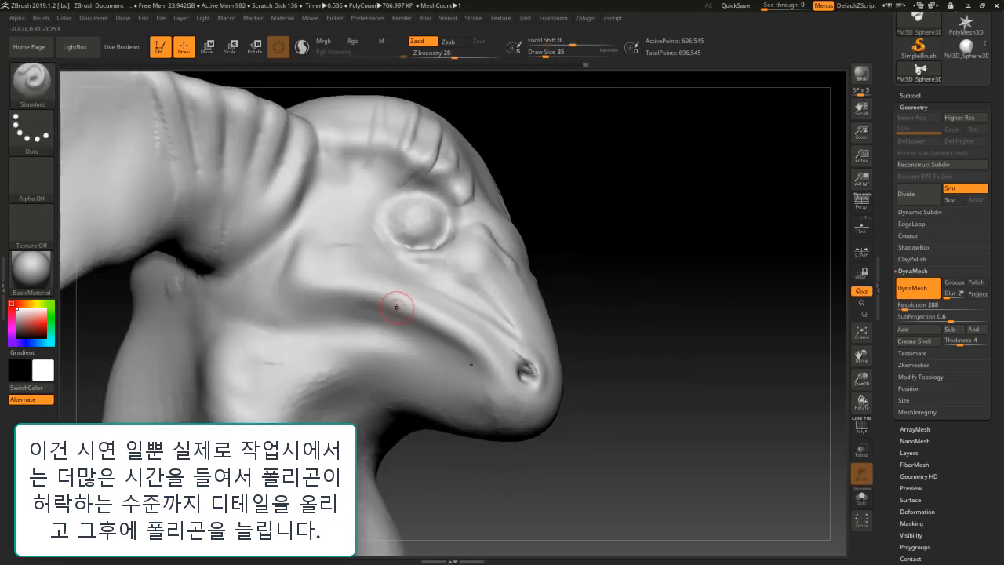
mouse_move(359, 315)
mouse_down()
mouse_move(423, 336)
mouse_move(466, 367)
mouse_move(506, 419)
mouse_up()
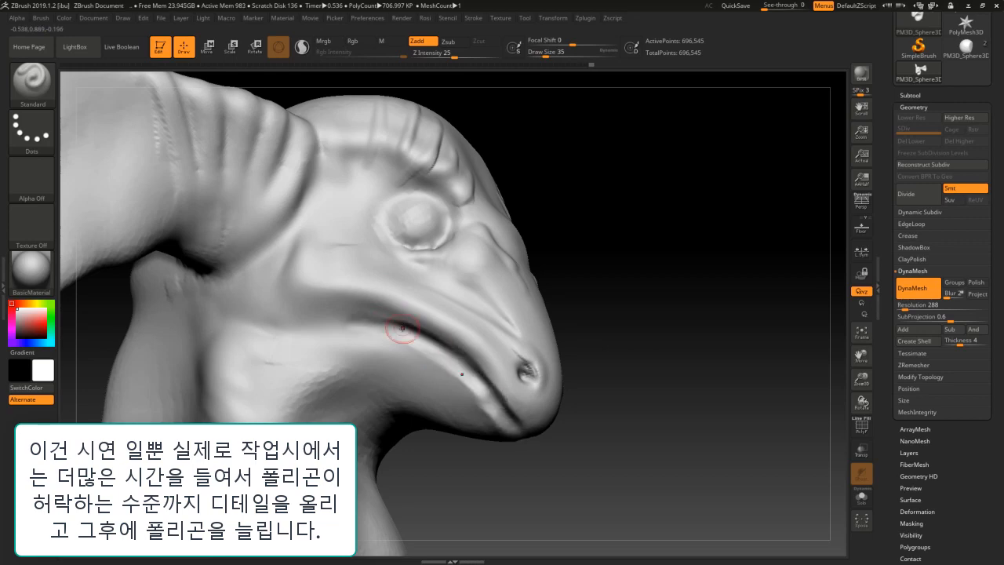
key(b)
key(c)
key(b)
key(shift)
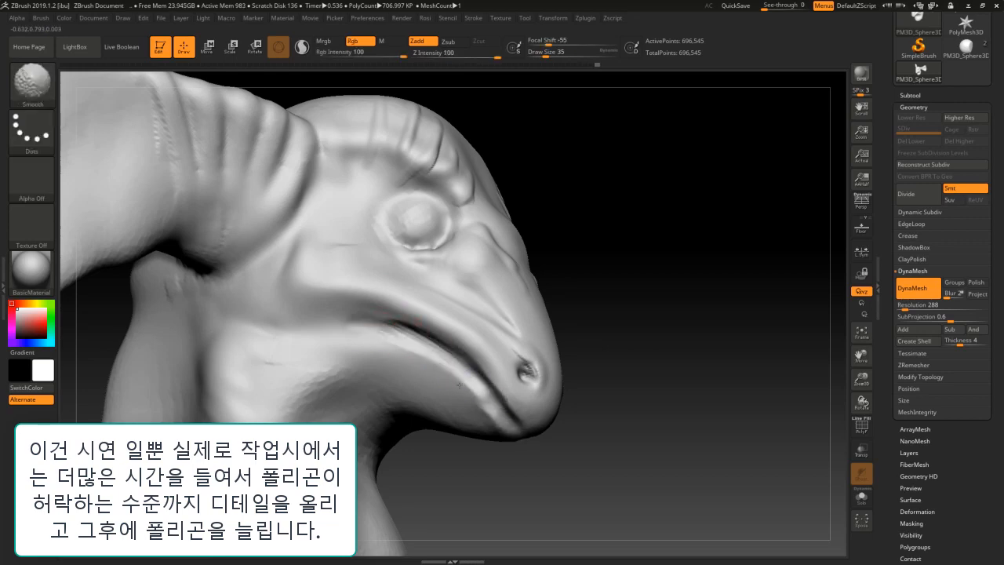
Raise the DynaMesh resolution to 384 and remesh the creature head.
key(f)
drag(634, 225, 624, 376)
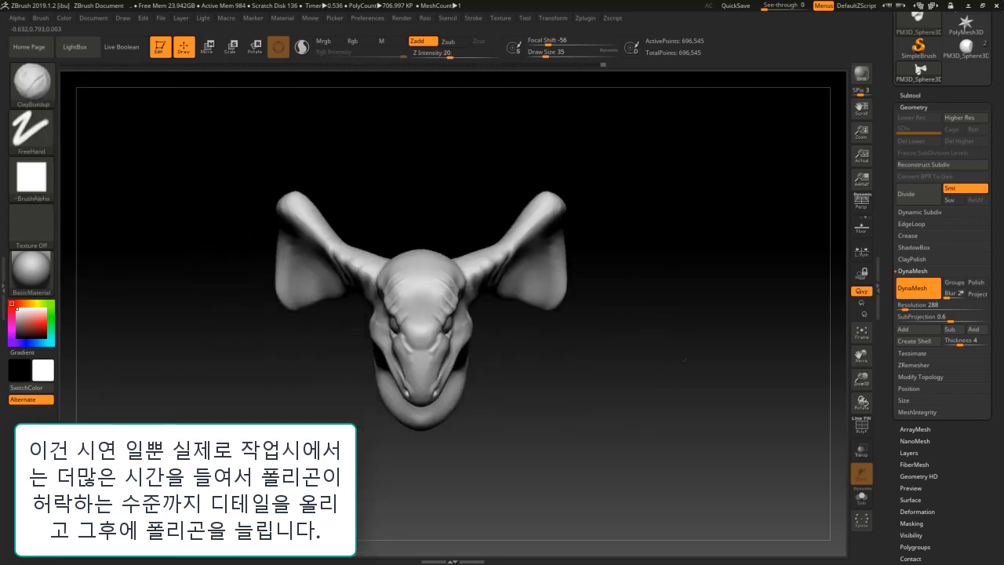
alt+drag(635, 330, 693, 372)
drag(674, 334, 663, 430)
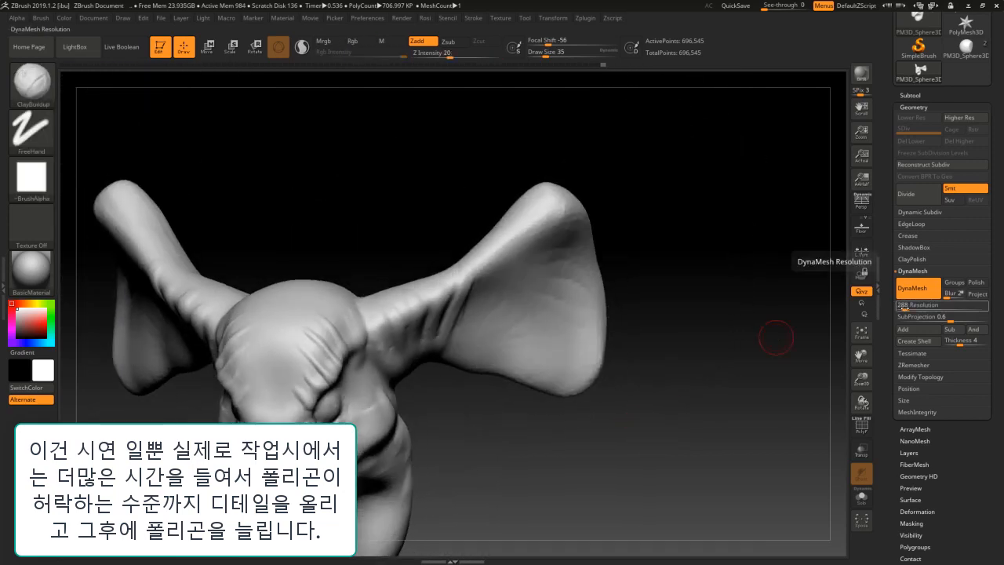
drag(904, 307, 906, 307)
key(ctrl)
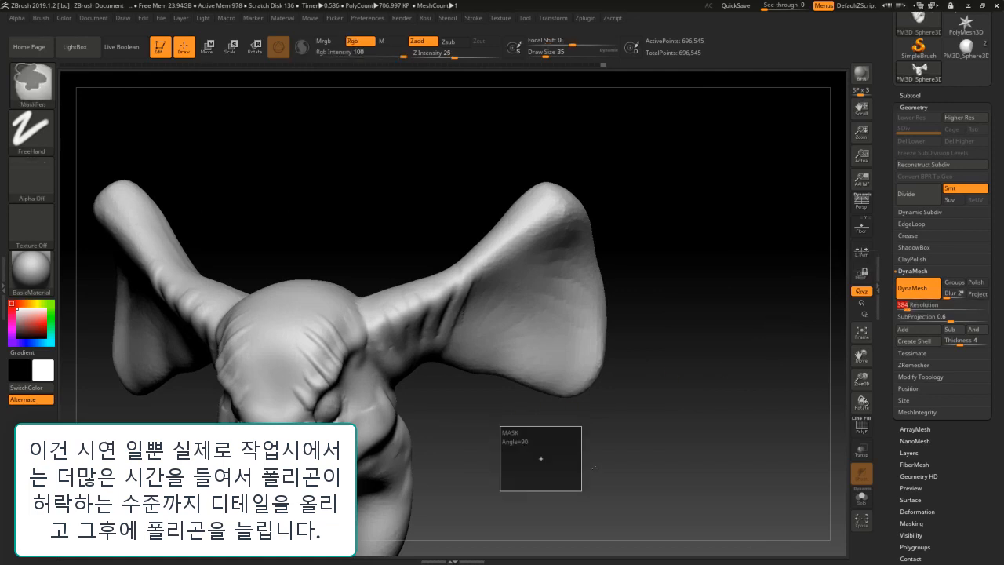
mouse_move(553, 443)
ctrl+mouse_down()
mouse_move(531, 408)
mouse_move(601, 425)
mouse_move(666, 416)
ctrl+mouse_up()
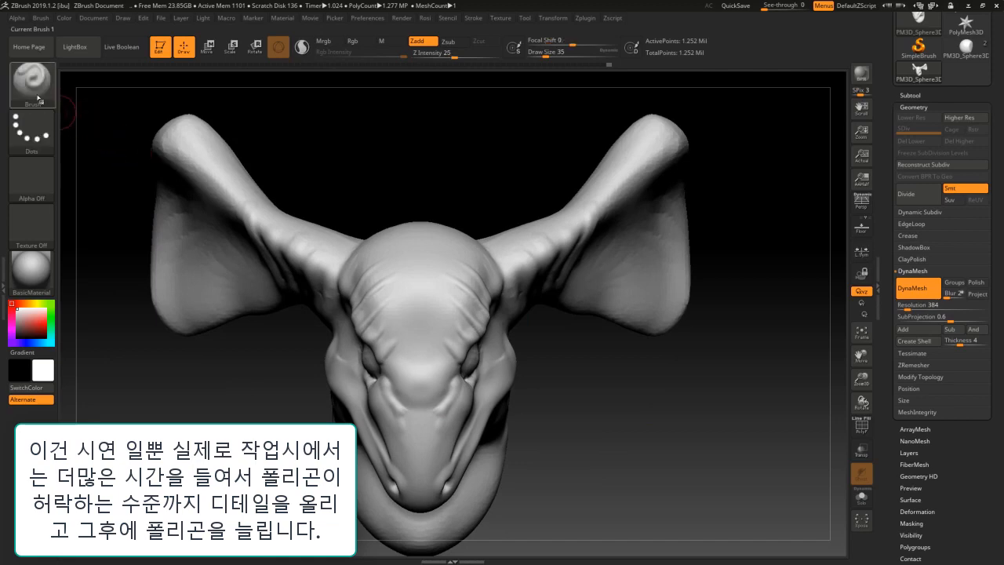
Set up the Standard brush with the Color Spray stroke, Alpha 58 and a draw size of 71.
drag(250, 389, 357, 215)
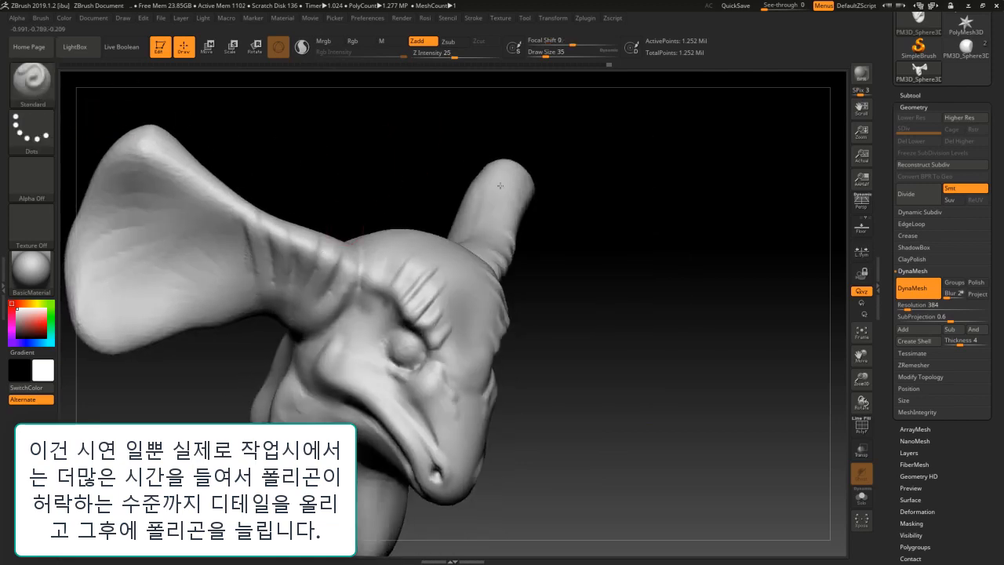
alt+drag(500, 185, 680, 188)
alt+drag(445, 161, 446, 196)
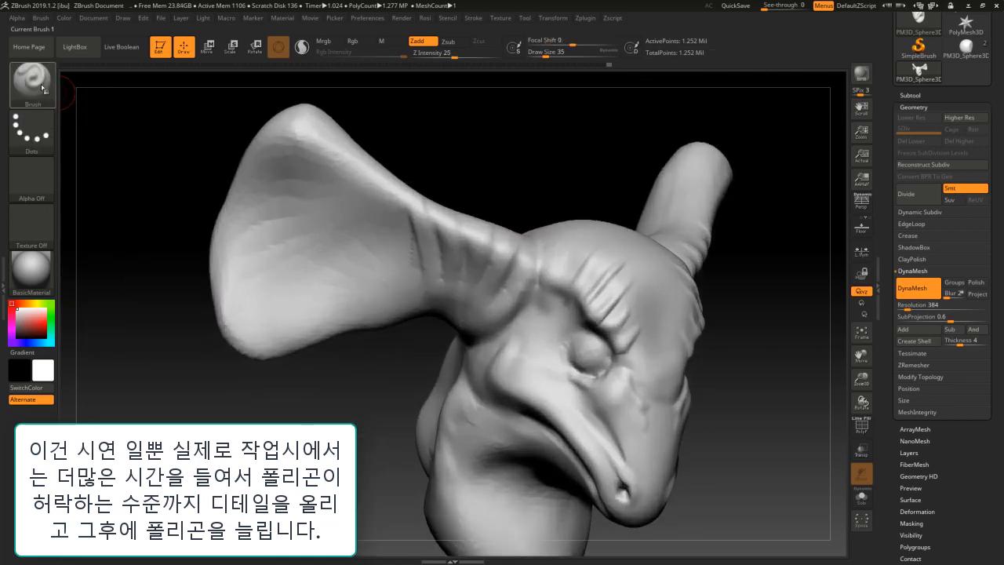
click(31, 132)
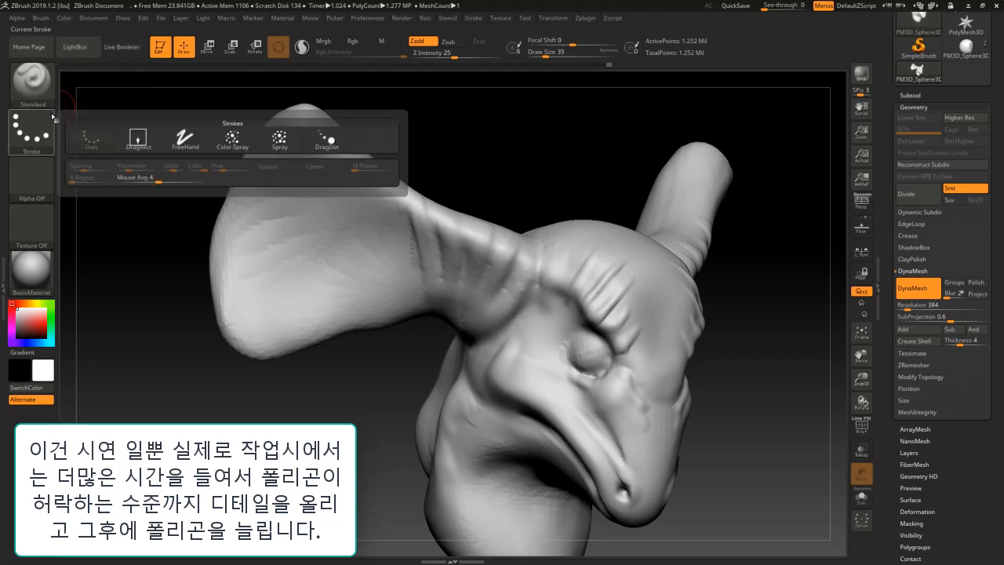
click(239, 141)
click(32, 179)
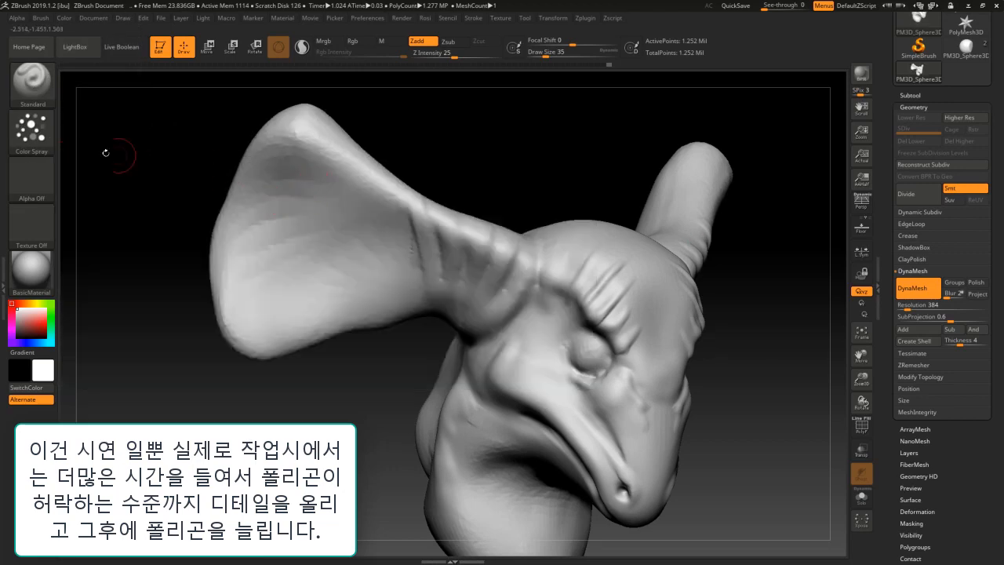
click(39, 179)
click(231, 185)
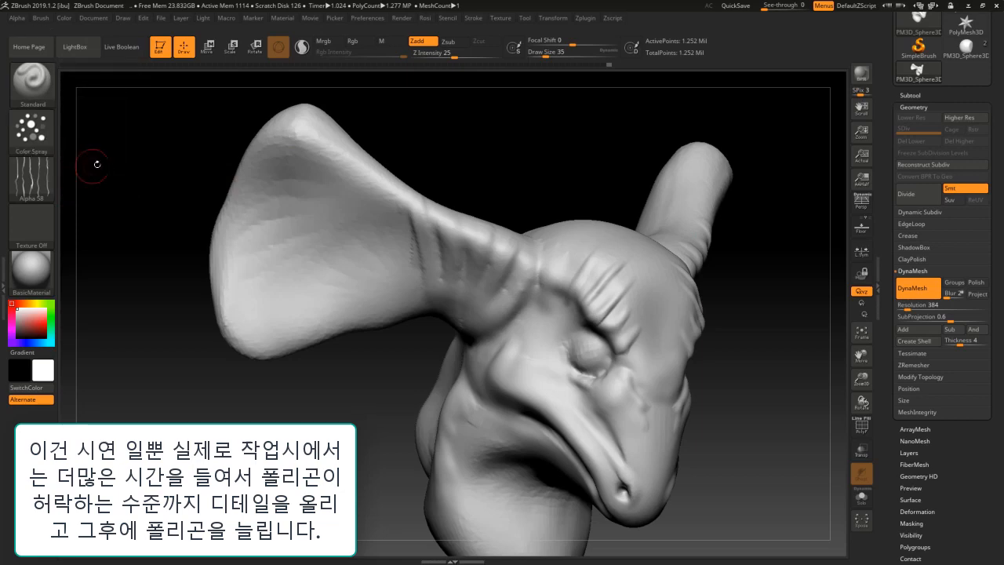
drag(129, 170, 228, 147)
click(552, 55)
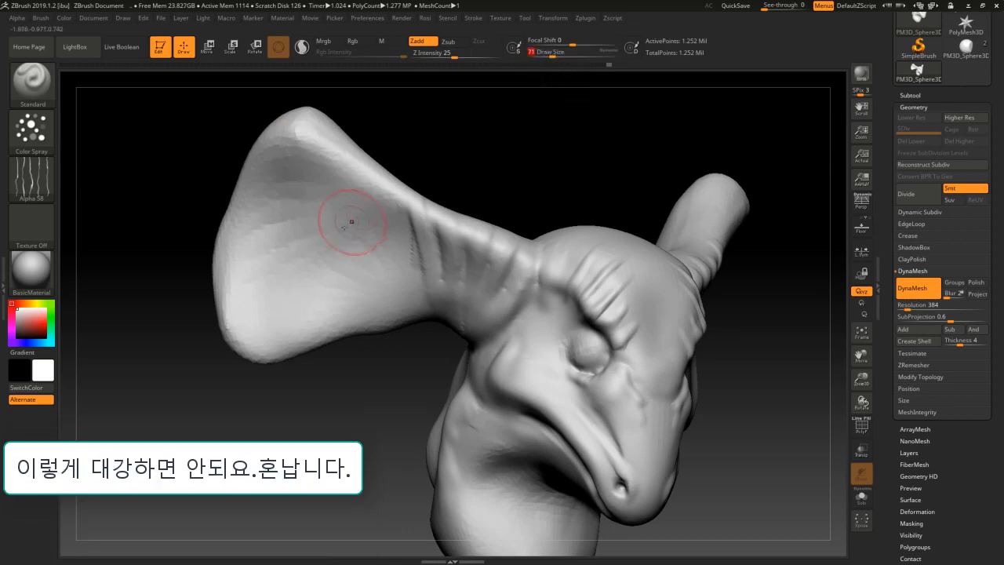
Spray fine skin wrinkles across the inner surface and base of the ear, undoing the first test stroke.
mouse_move(326, 221)
mouse_down()
mouse_move(413, 276)
mouse_move(353, 192)
mouse_move(291, 180)
mouse_move(370, 249)
mouse_move(330, 265)
mouse_move(483, 234)
mouse_up()
key(ctrl+z)
mouse_move(536, 330)
mouse_down()
mouse_move(320, 300)
mouse_move(311, 276)
mouse_up()
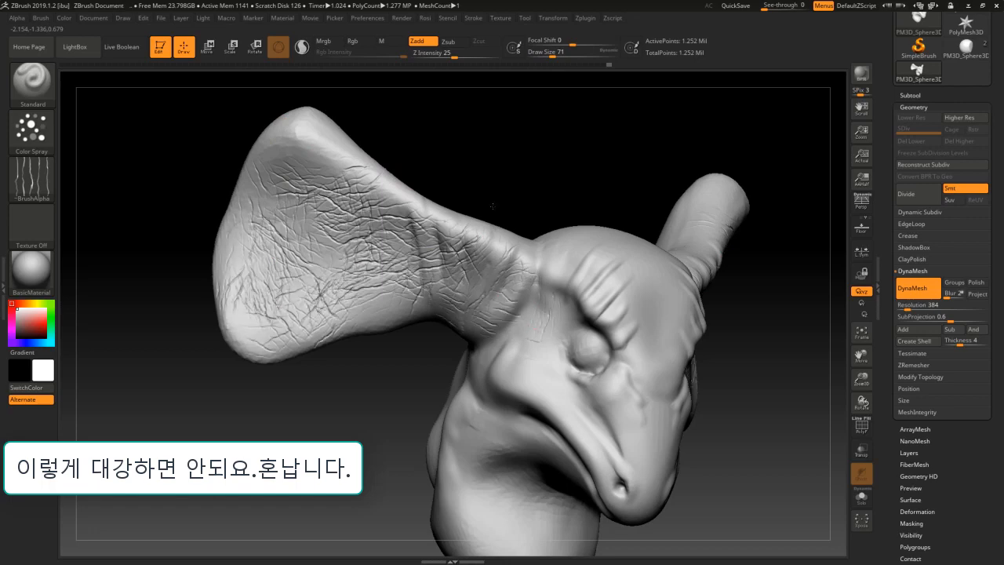
Extend the sprayed wrinkle texture over the backs of the ears, the crown, the cheeks and the neck.
mouse_move(656, 148)
alt+mouse_down()
mouse_move(602, 134)
mouse_move(679, 237)
alt+mouse_up()
mouse_move(695, 301)
mouse_down()
mouse_move(709, 344)
mouse_move(681, 336)
mouse_up()
drag(455, 292, 414, 259)
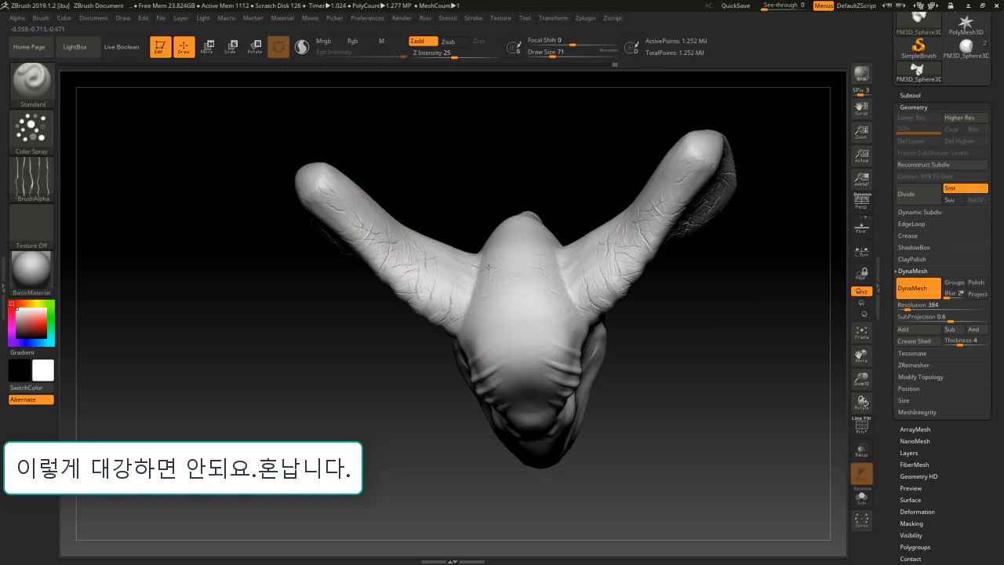
drag(663, 365, 666, 258)
drag(703, 345, 562, 318)
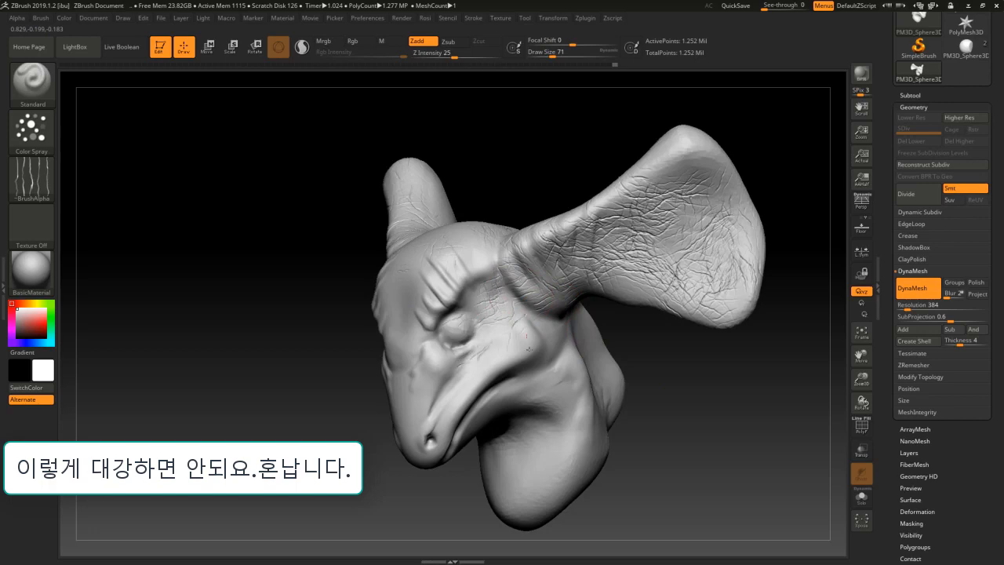
drag(665, 368, 719, 406)
mouse_move(657, 389)
alt+mouse_down()
mouse_move(653, 349)
mouse_move(667, 403)
mouse_move(684, 389)
alt+mouse_up()
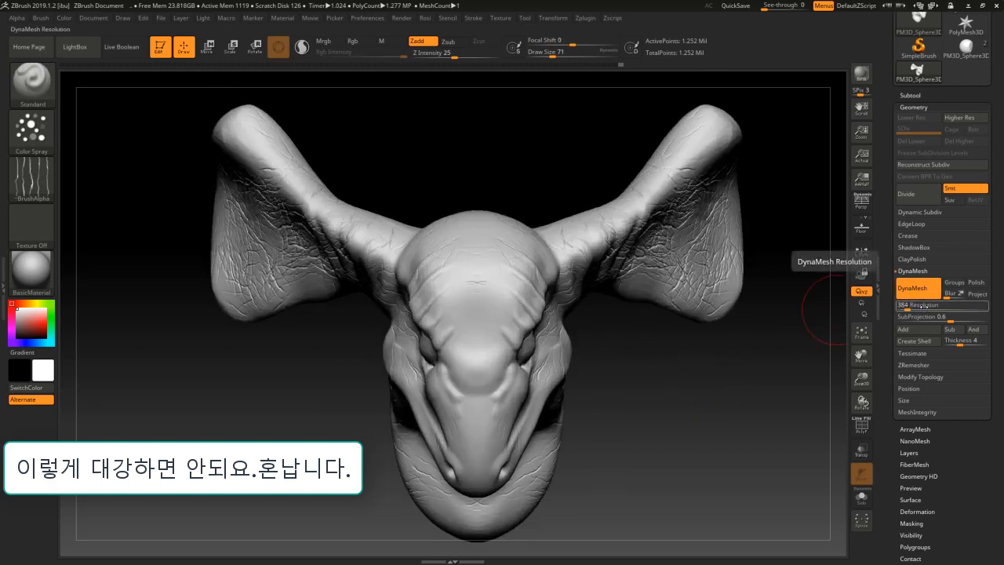
Duplicate the head subtool and make the first of the two subtools active.
drag(719, 395, 750, 346)
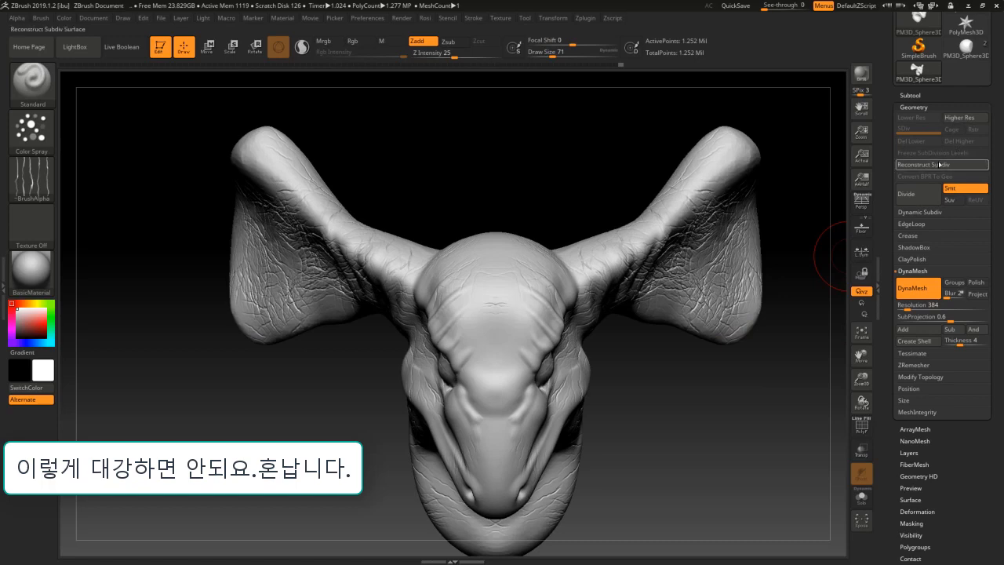
drag(742, 418, 736, 396)
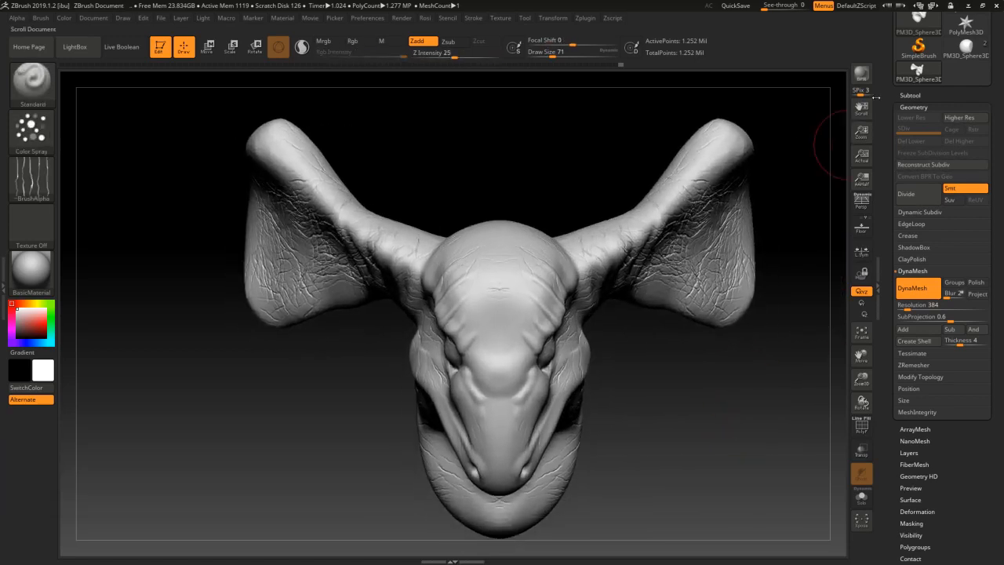
click(908, 95)
click(912, 428)
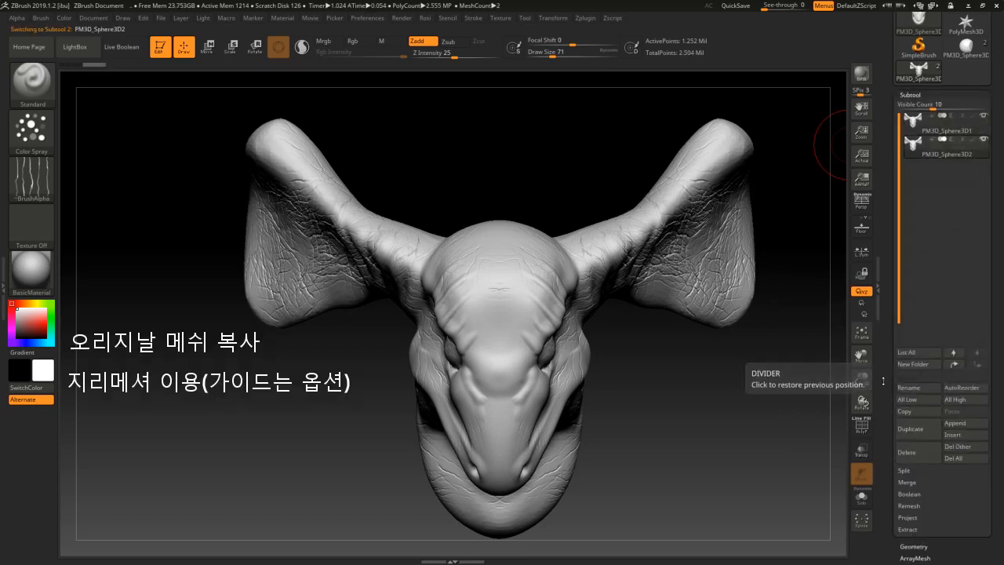
click(953, 353)
Show the ZRemesher settings of the active subtool, choose the ZRemesherGuides brush and accept its Dynamic Draw Size note.
scroll(928, 301, down, 5)
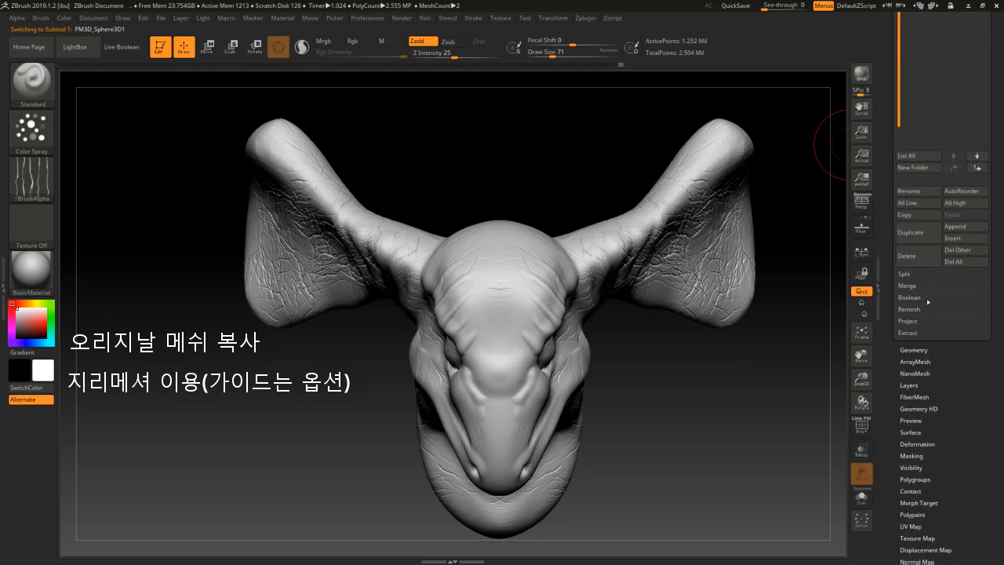
click(926, 351)
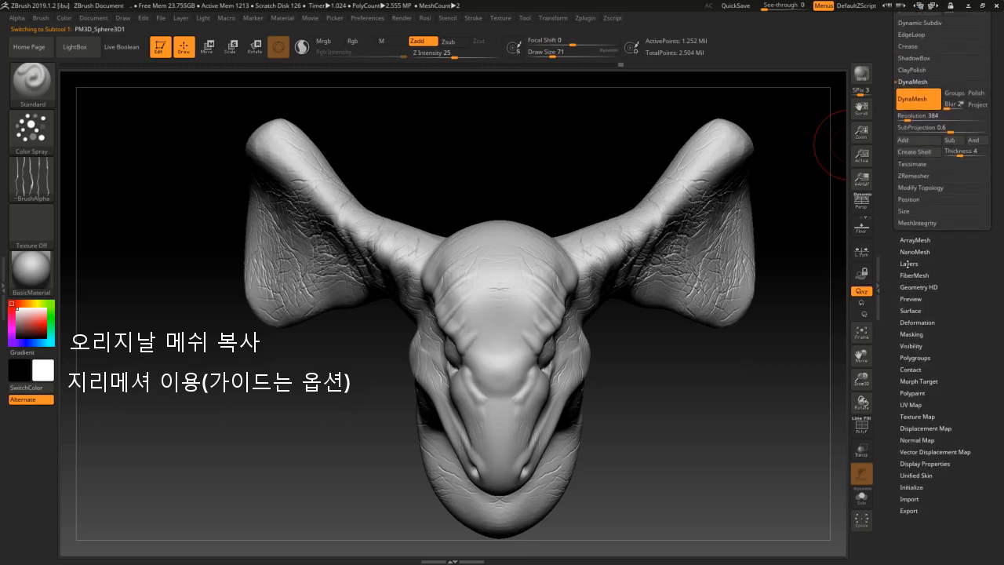
click(912, 176)
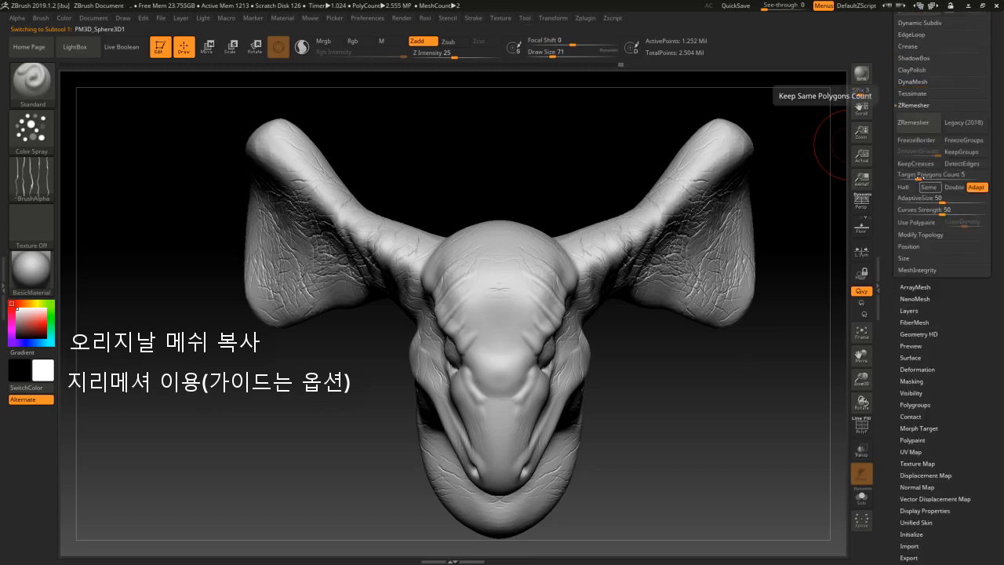
mouse_move(725, 391)
alt+mouse_down()
mouse_move(728, 369)
mouse_move(729, 390)
alt+mouse_up()
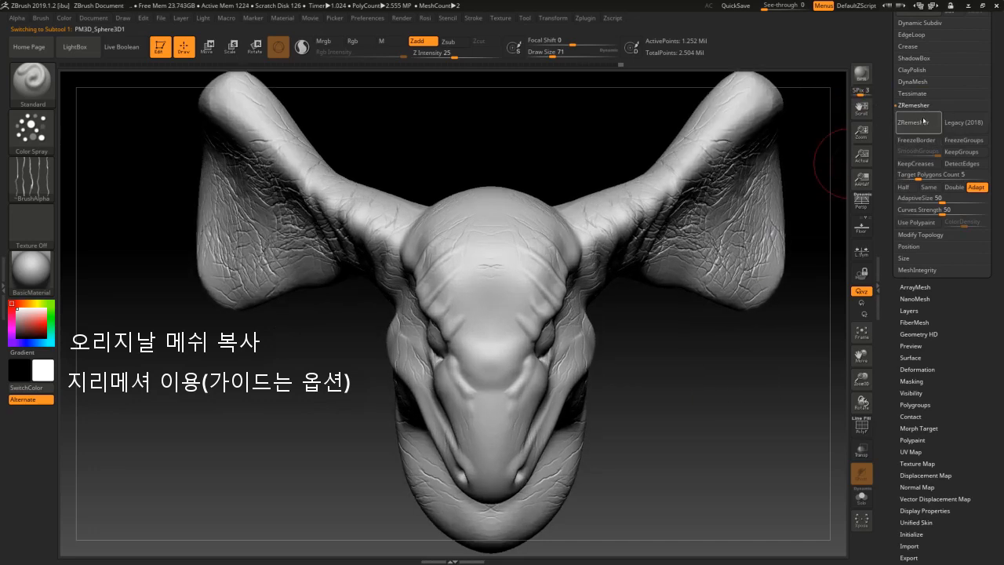
click(49, 86)
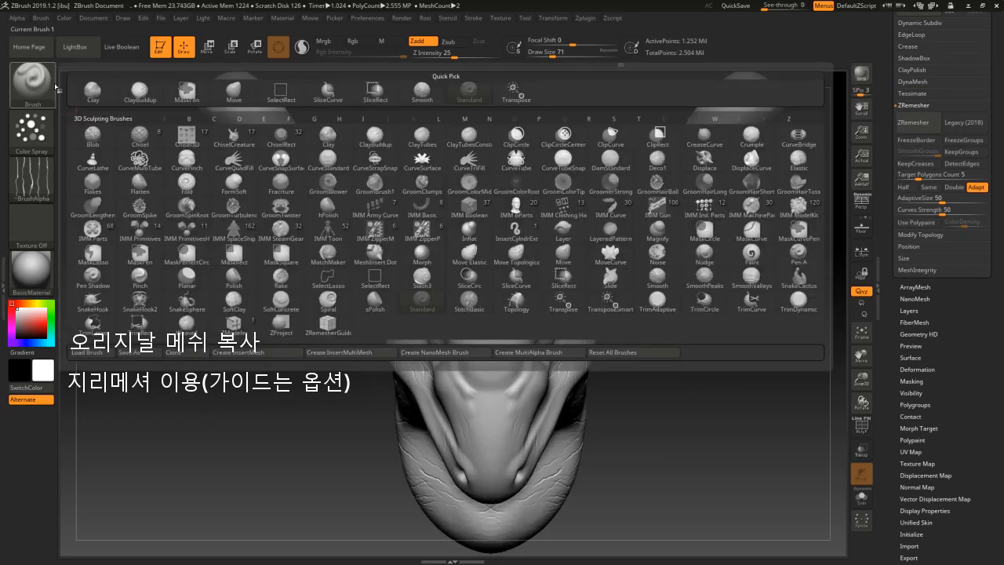
click(328, 324)
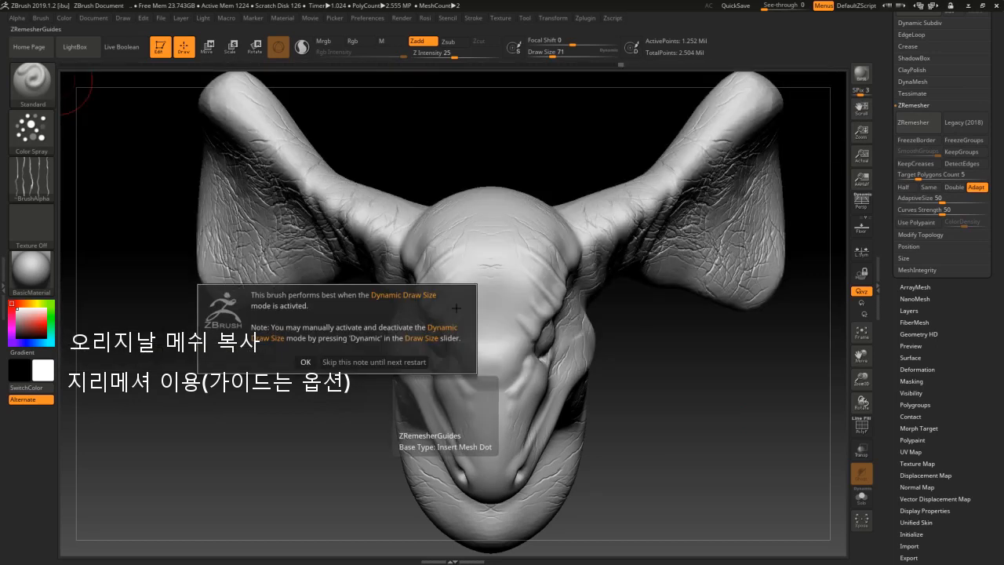
click(304, 362)
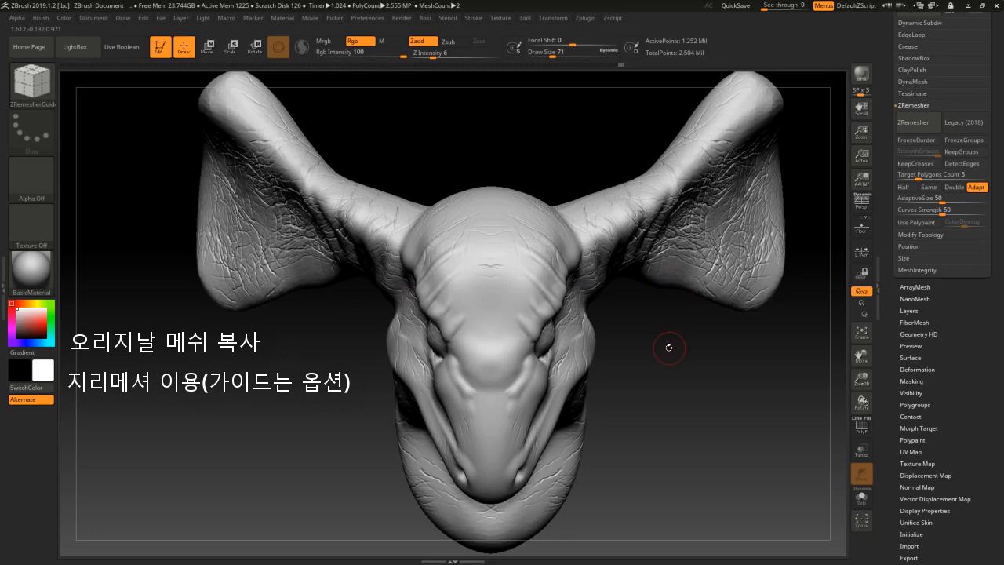
Draw a ZRemesher guide curve at draw size 63 from the snout tip past the eye and brow to the ear's upper edge.
drag(672, 360, 424, 248)
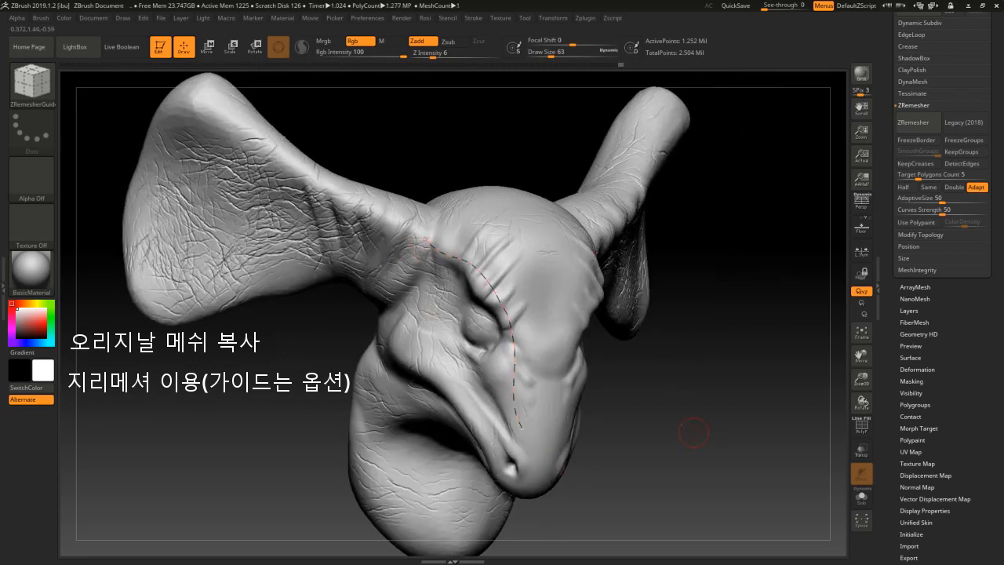
drag(694, 432, 710, 430)
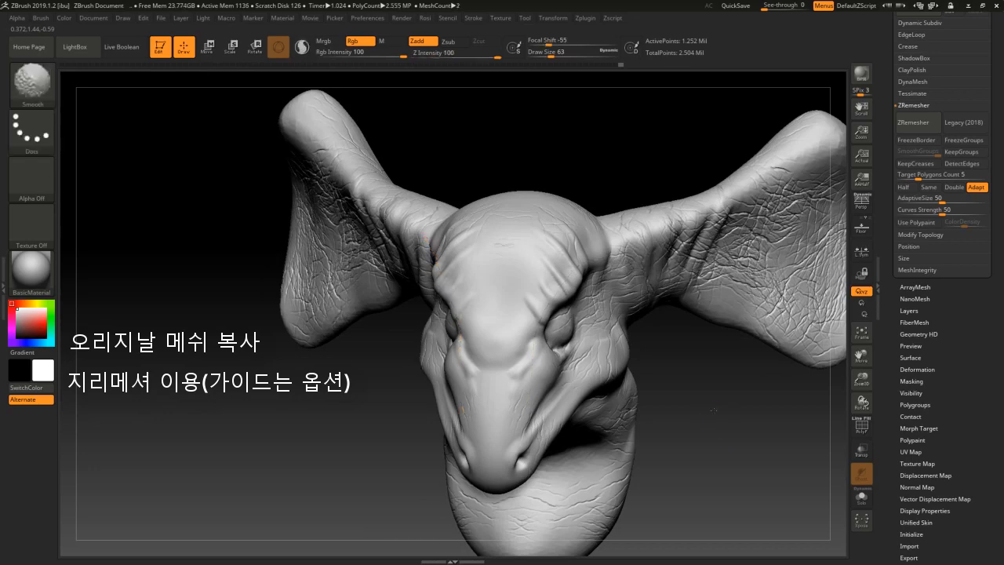
mouse_move(712, 416)
mouse_down()
mouse_move(709, 369)
mouse_move(682, 403)
mouse_move(475, 449)
mouse_up()
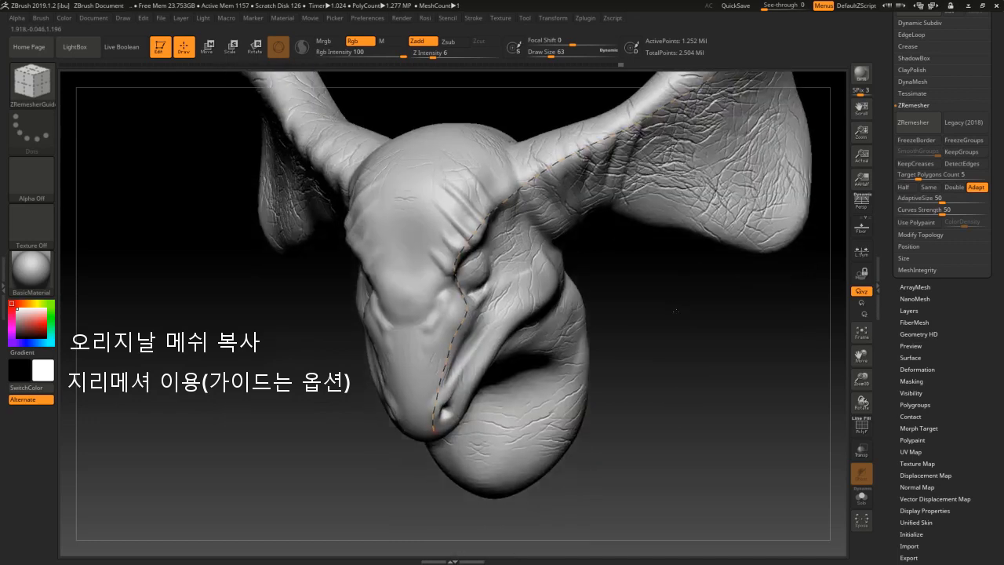
Draw guide curves along the mouth edge from snout to cheek and down the side of the neck.
drag(743, 265, 442, 439)
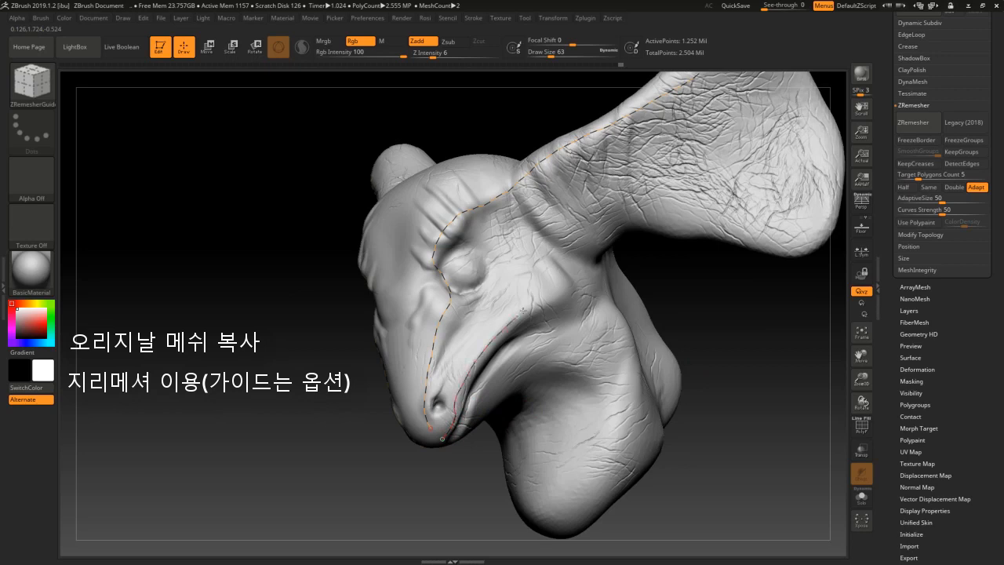
mouse_move(714, 325)
mouse_down()
mouse_move(698, 302)
mouse_move(655, 291)
mouse_up()
drag(601, 227, 624, 271)
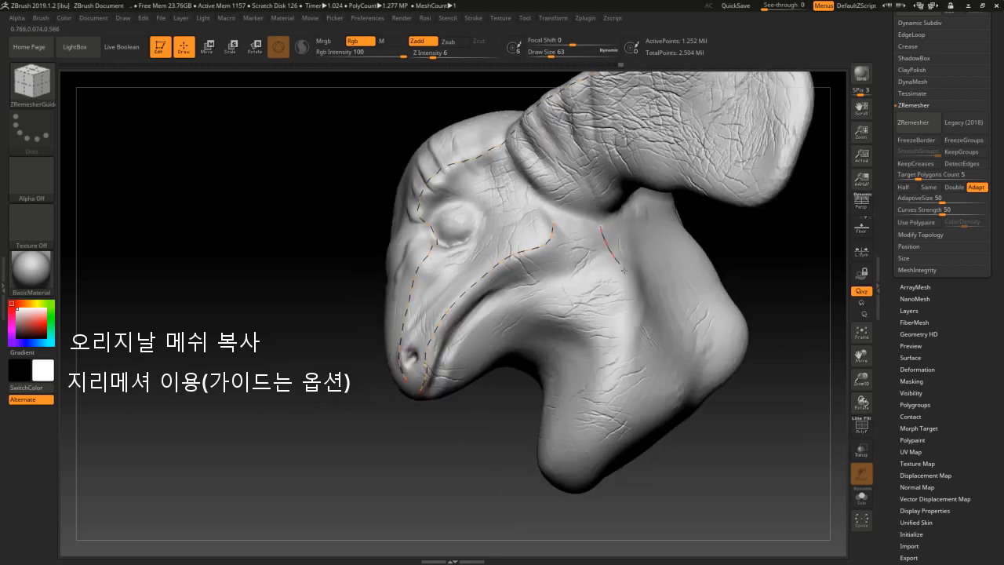
Draw a ZRemesher guide curve from the ear's base along its lower edge and around the outer rim.
mouse_move(650, 460)
mouse_down()
mouse_move(732, 385)
mouse_move(604, 321)
mouse_move(647, 328)
mouse_move(551, 302)
mouse_up()
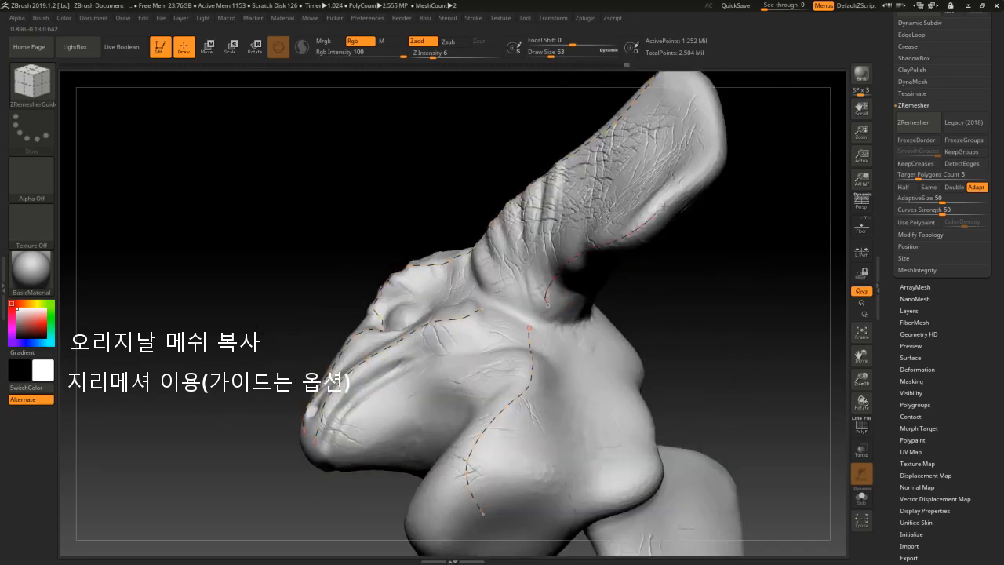
mouse_move(757, 124)
mouse_down()
mouse_move(739, 219)
mouse_move(723, 240)
mouse_move(667, 251)
mouse_up()
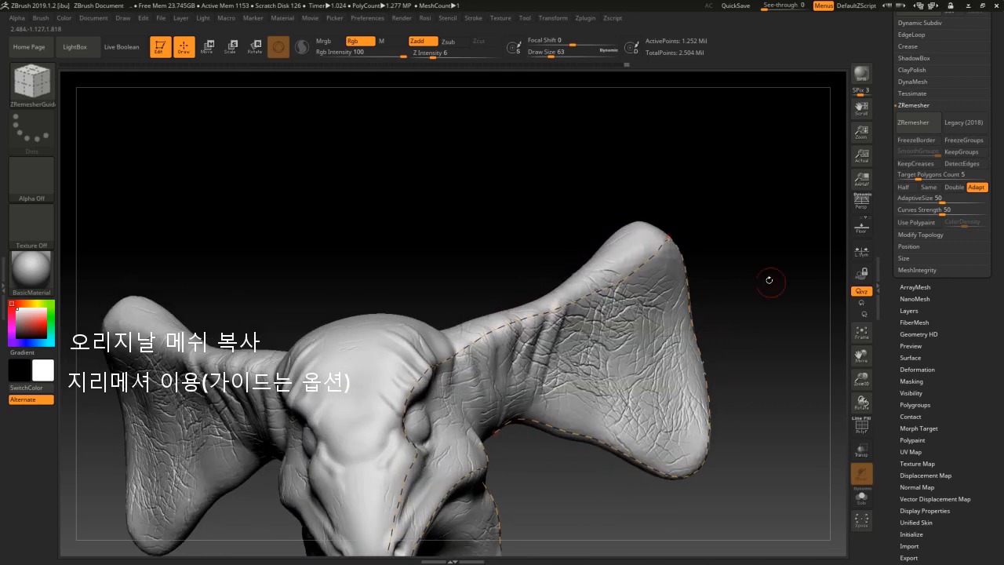
mouse_move(769, 280)
mouse_down()
mouse_move(746, 208)
mouse_move(753, 294)
mouse_move(742, 332)
mouse_move(420, 338)
mouse_up()
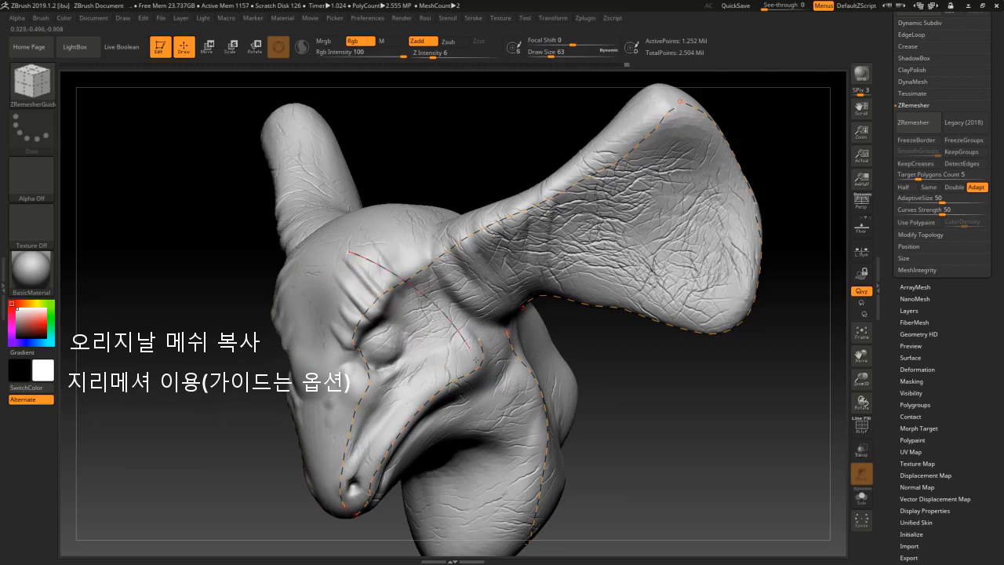
Draw crossing guide curves from the forehead down the cheek, across the snout to the jaw, and across the neck.
right_drag(428, 460, 545, 391)
mouse_move(484, 425)
right_down()
mouse_move(659, 335)
mouse_move(484, 392)
right_up()
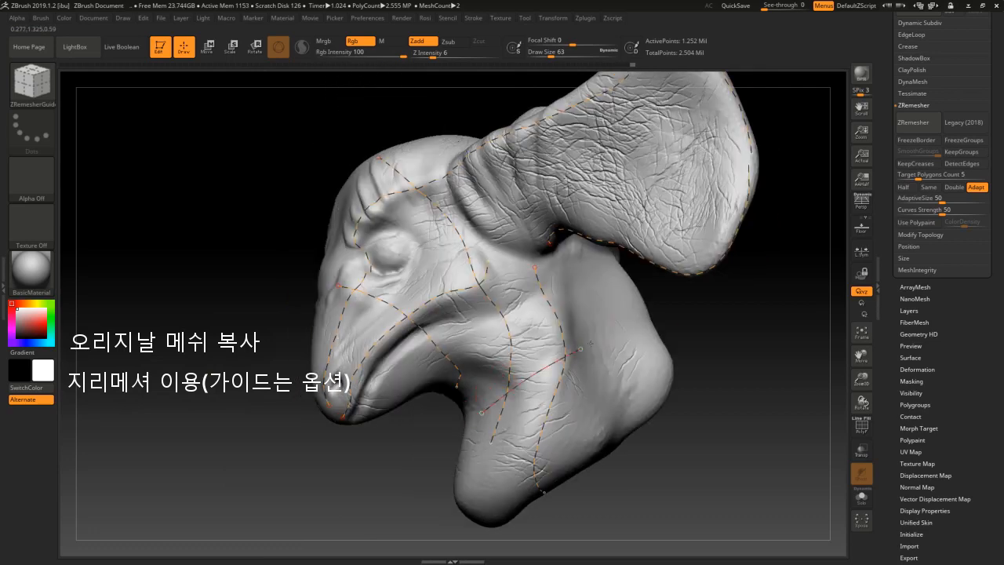
mouse_move(718, 303)
right_down()
mouse_move(659, 345)
mouse_move(681, 349)
mouse_move(823, 170)
right_up()
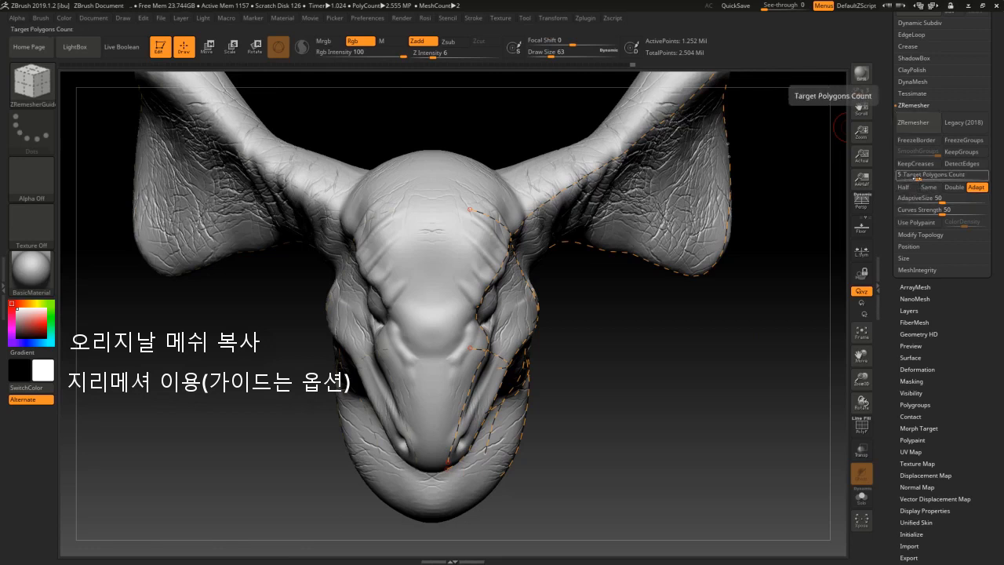
Set the Target Polygons Count to 0.84242 and run ZRemesher on the active head.
drag(915, 179, 912, 180)
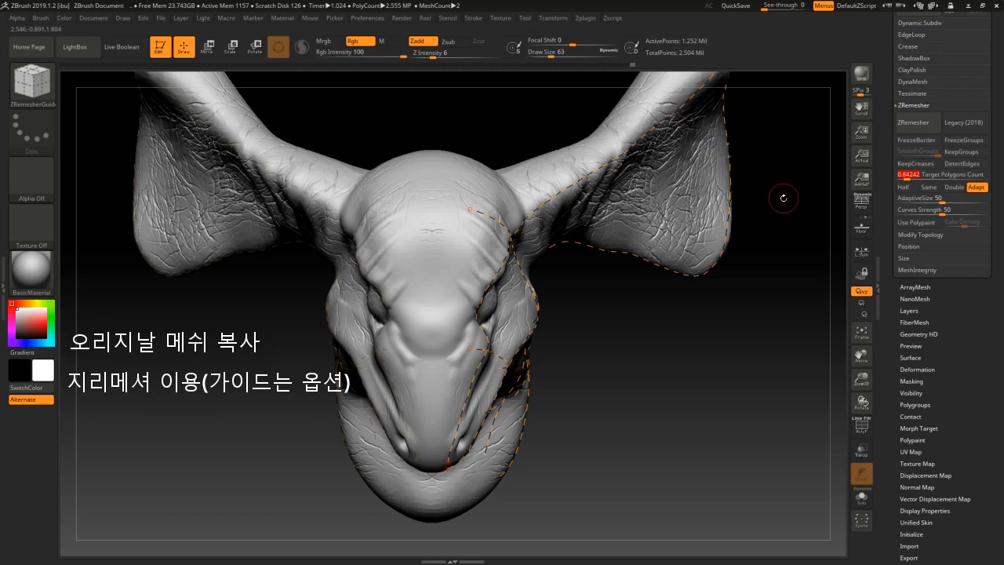
alt+drag(783, 198, 802, 251)
click(915, 130)
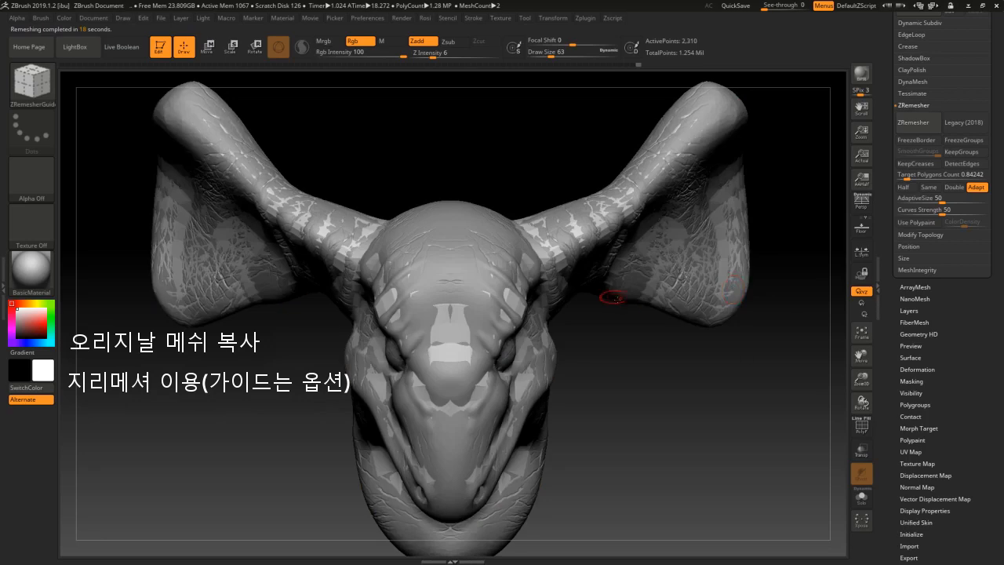
Display the polyframe and examine the remeshed edge flow on the face, ears and neck from both sides.
drag(731, 290, 648, 323)
drag(745, 324, 762, 327)
key(shift+f)
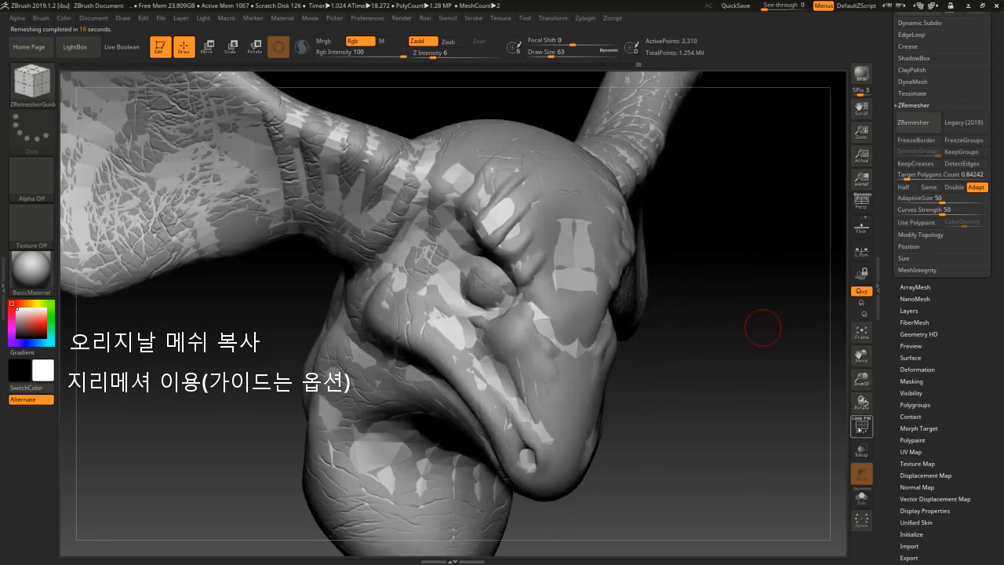
mouse_move(708, 381)
mouse_down()
mouse_move(649, 320)
mouse_move(561, 313)
mouse_up()
alt+drag(239, 318, 229, 360)
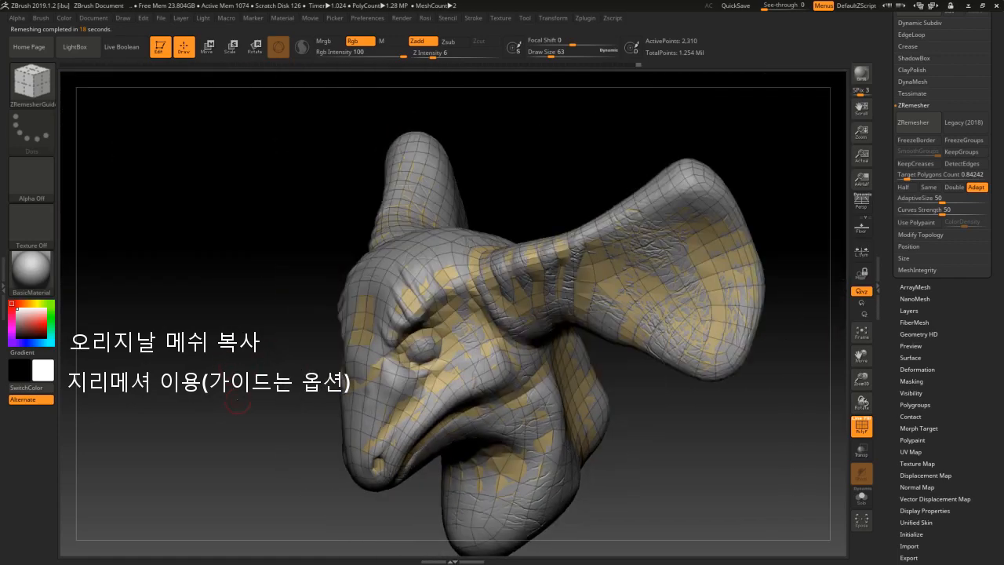
drag(237, 402, 521, 304)
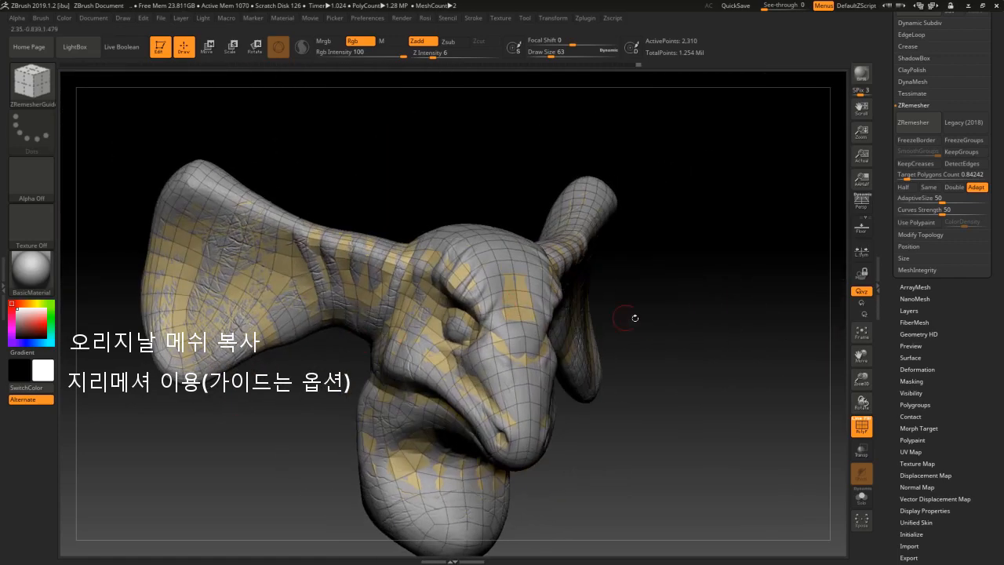
mouse_move(671, 347)
mouse_down()
mouse_move(727, 359)
mouse_move(784, 259)
mouse_up()
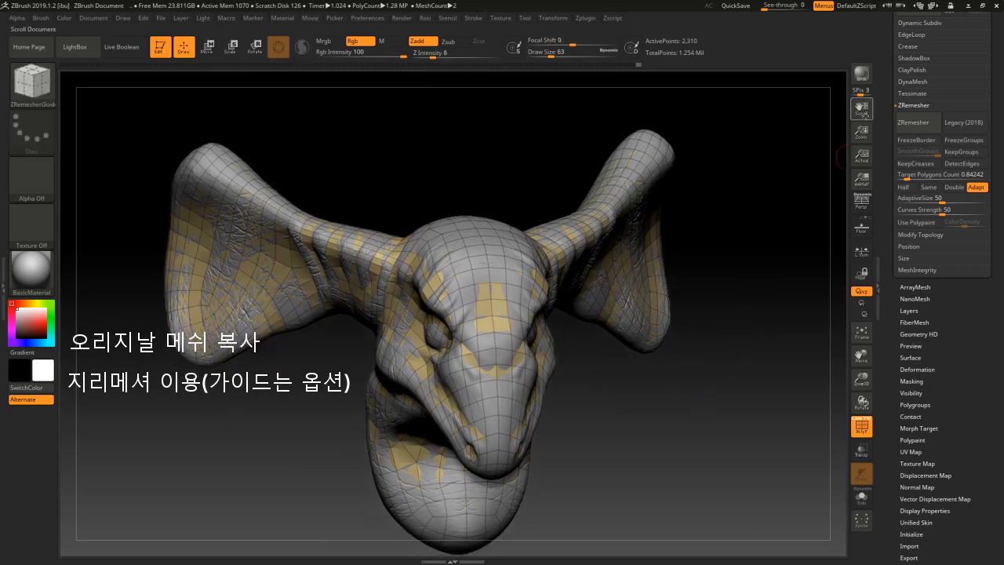
Divide the remeshed head four times to reach subdivision level 5.
drag(885, 105, 887, 279)
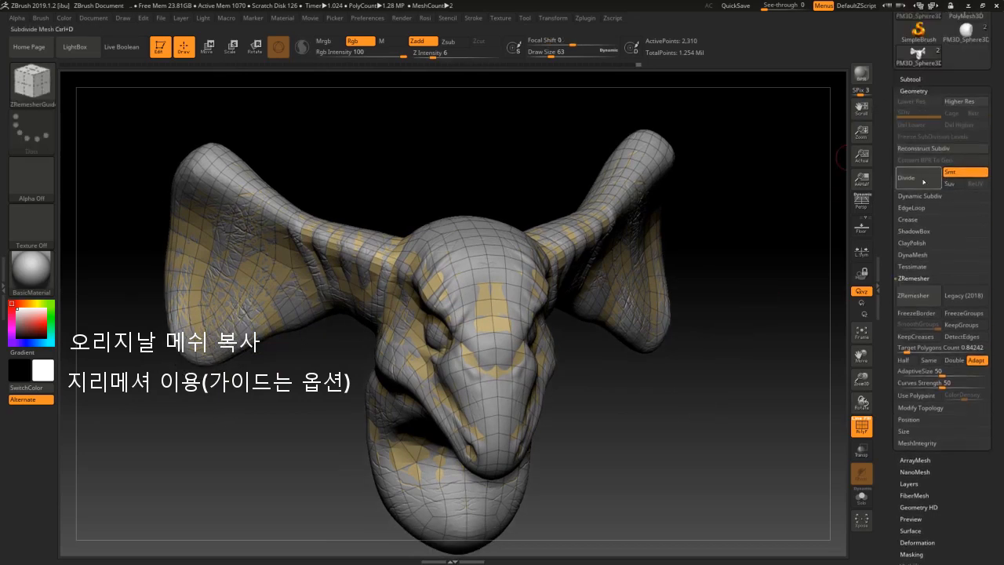
click(925, 183)
click(925, 184)
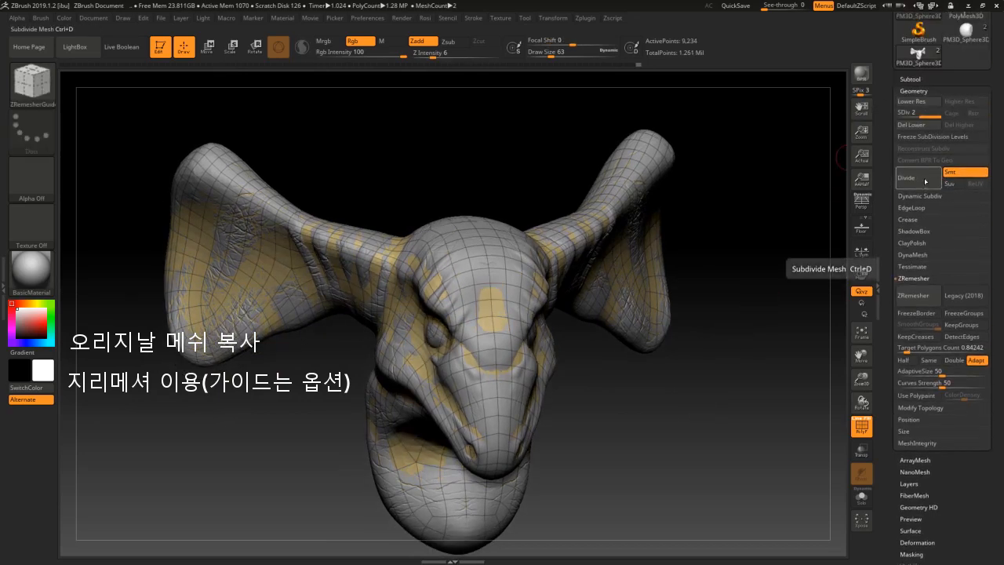
click(925, 179)
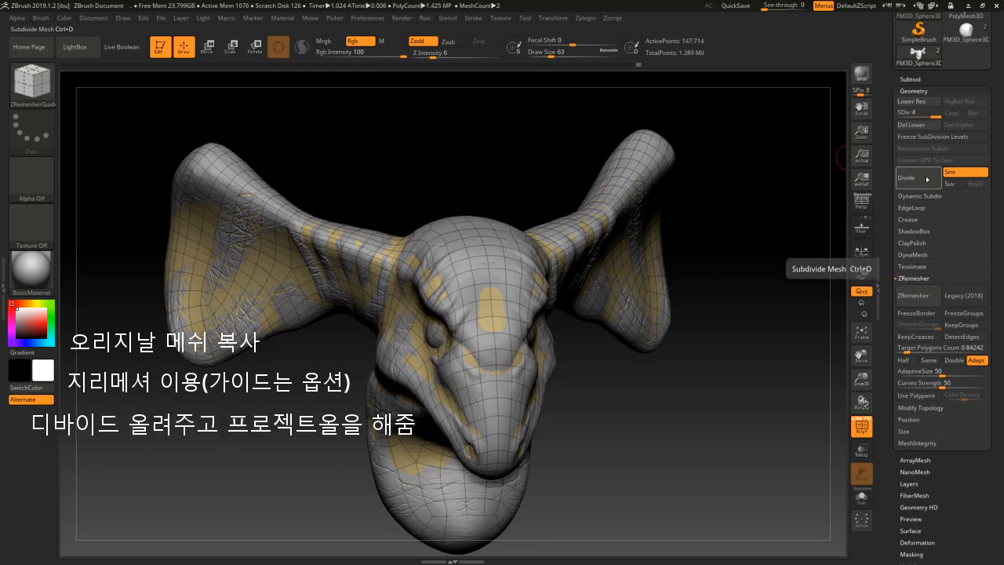
click(925, 178)
mouse_move(788, 236)
mouse_down()
mouse_move(757, 240)
mouse_move(794, 224)
mouse_up()
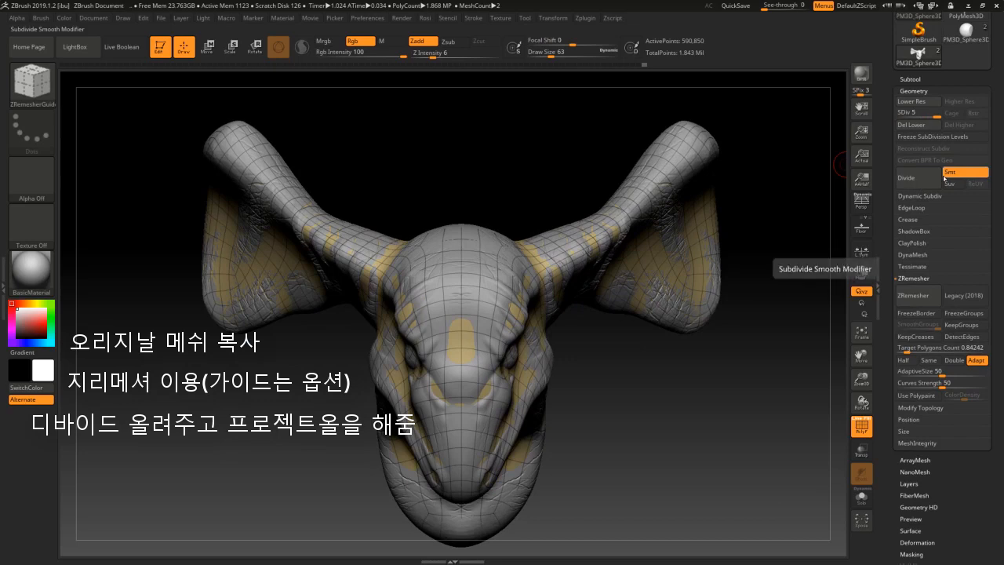
drag(820, 182, 800, 195)
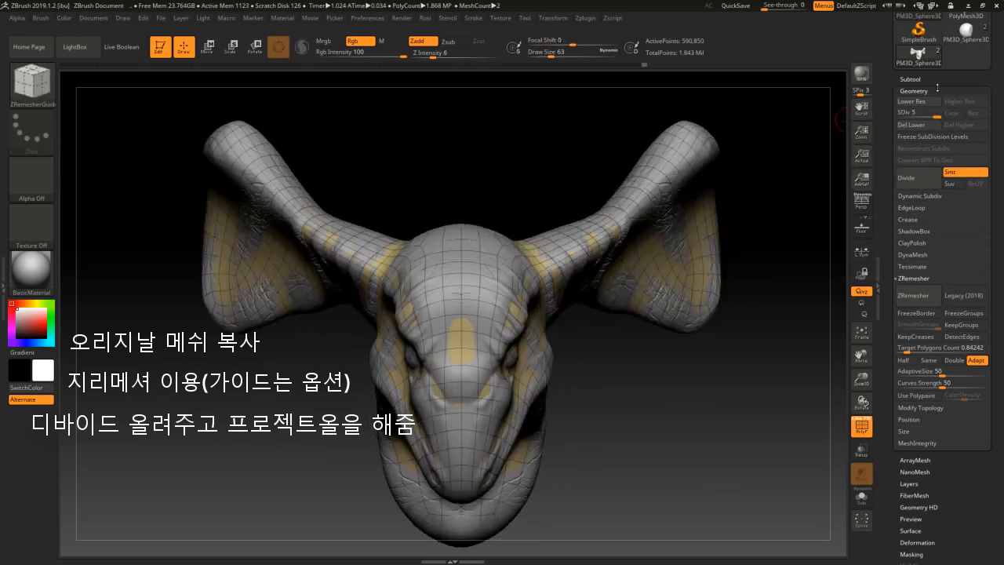
Turn off the polyframe and hide the PM3D_Sphere3D2 subtool to examine the subdivided mesh on its own.
click(912, 79)
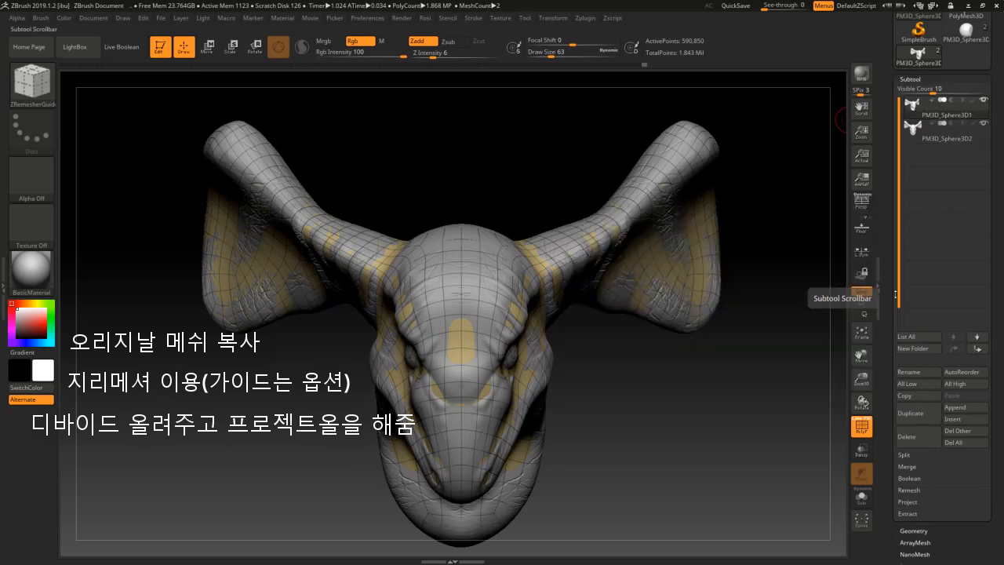
click(861, 426)
drag(762, 399, 998, 133)
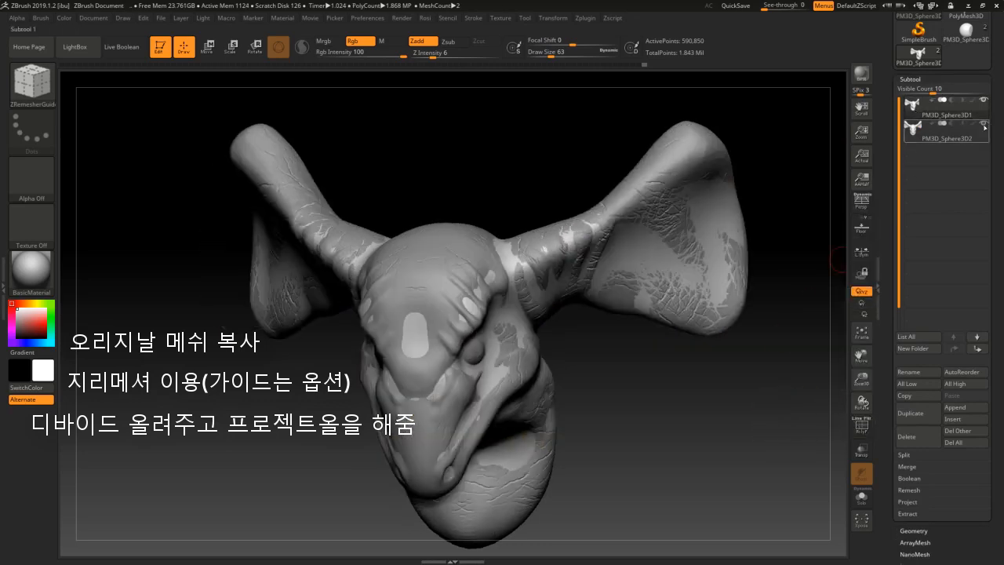
click(984, 124)
drag(683, 437, 431, 302)
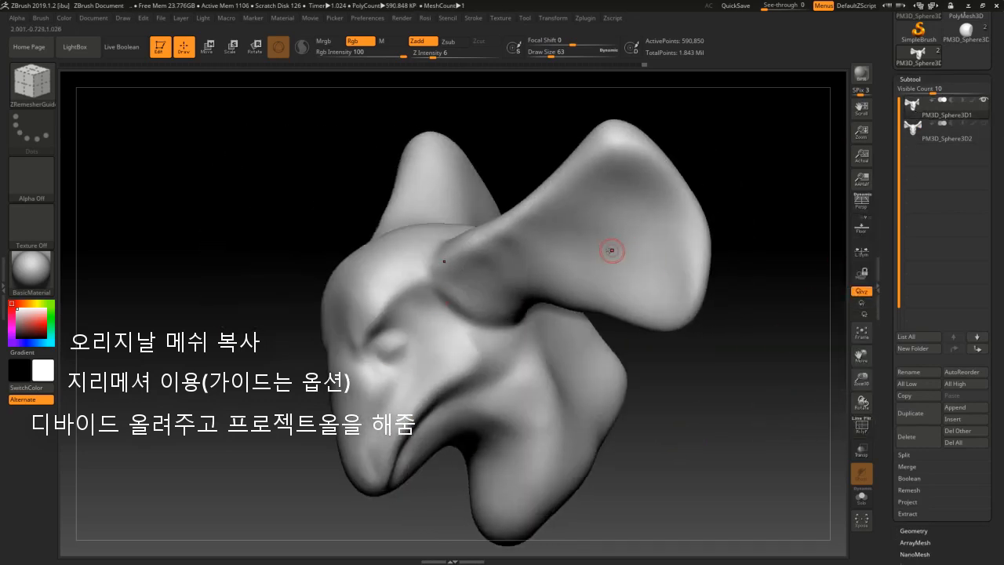
drag(680, 386, 815, 368)
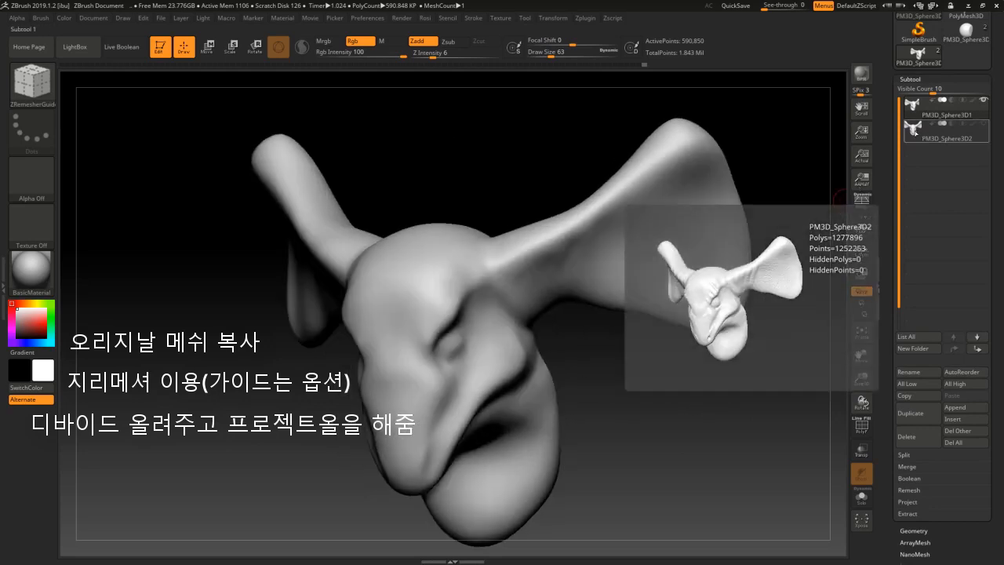
View the detailed PM3D_Sphere3D2 subtool on its own for comparison and return to PM3D_Sphere3D1.
click(984, 127)
click(983, 100)
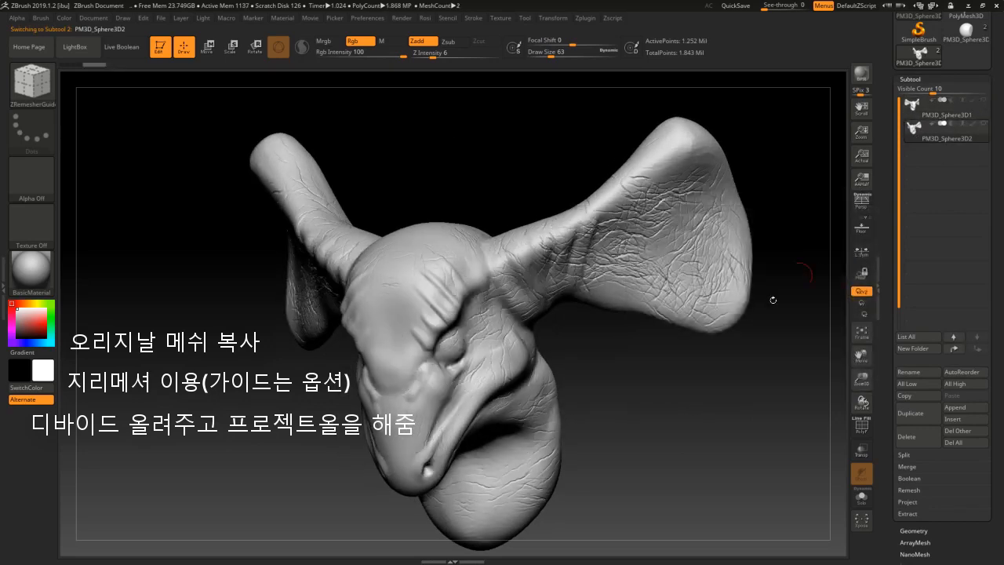
mouse_move(654, 404)
mouse_down()
mouse_move(725, 409)
mouse_move(713, 415)
mouse_up()
key(shift)
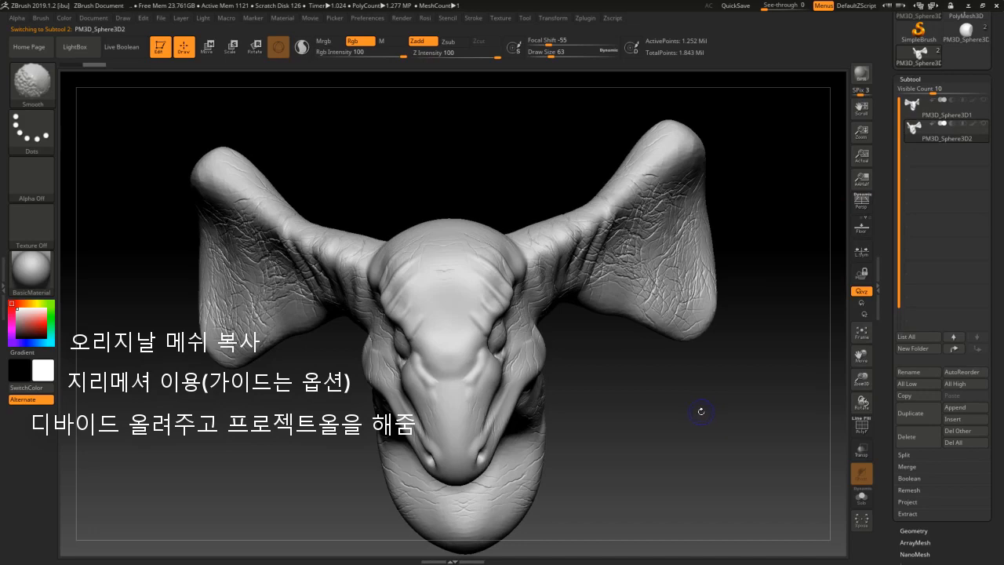
mouse_move(687, 401)
shift+mouse_down()
mouse_move(673, 393)
mouse_move(676, 373)
mouse_move(706, 361)
shift+mouse_up()
click(913, 108)
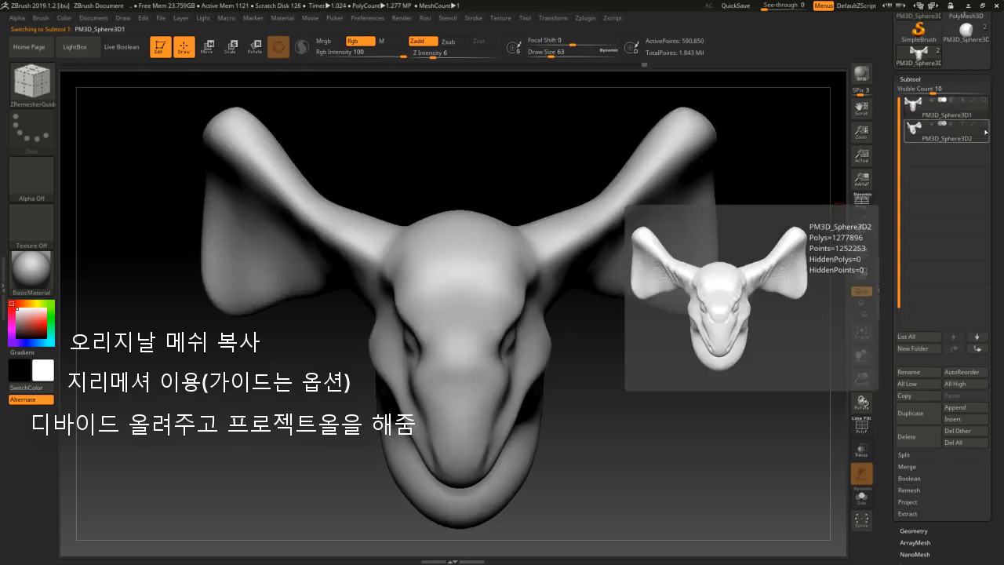
Make PM3D_Sphere3D2 visible again and project its detail onto the active subtool with ProjectAll.
click(983, 124)
scroll(914, 392, down, 4)
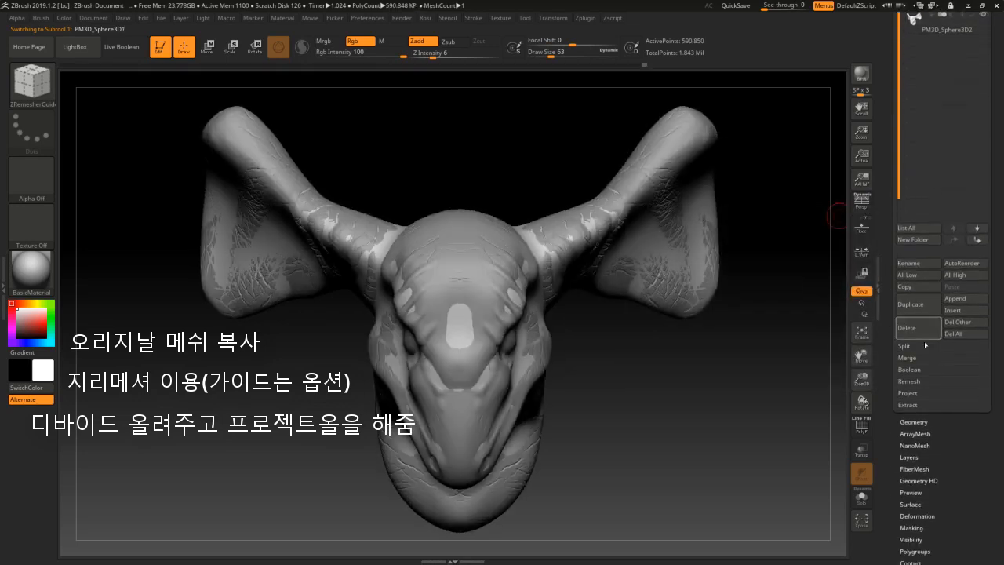
click(908, 393)
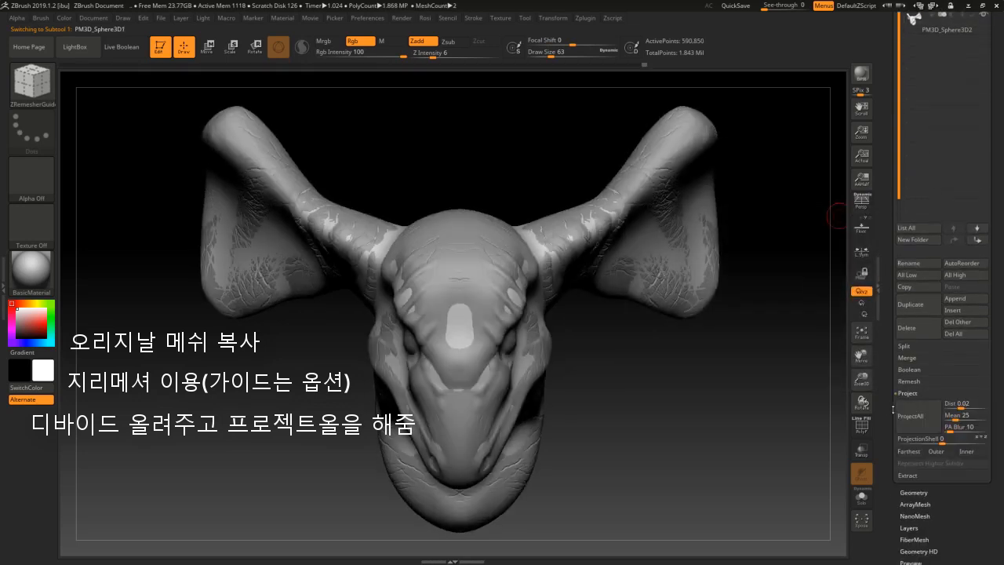
drag(892, 409, 886, 383)
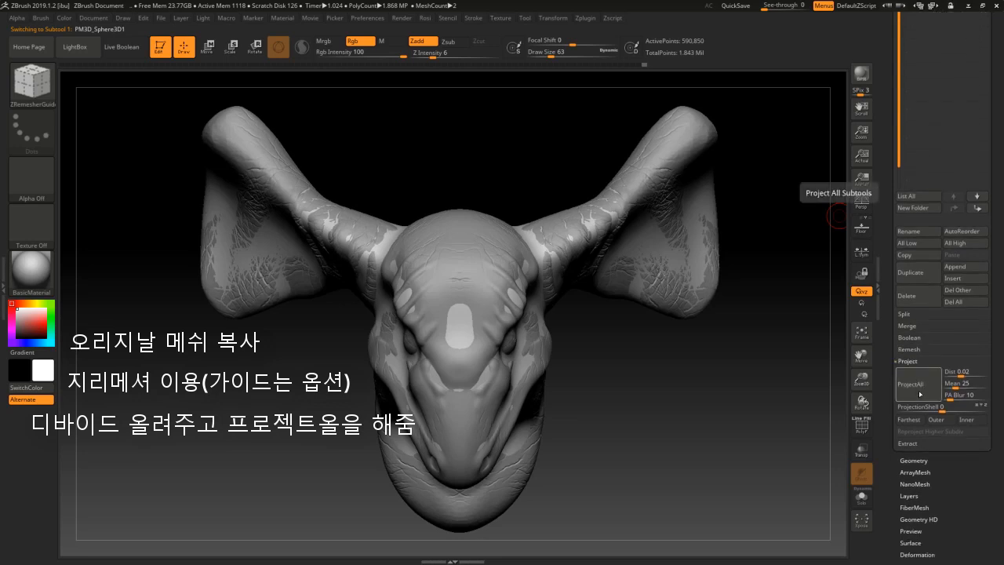
click(920, 394)
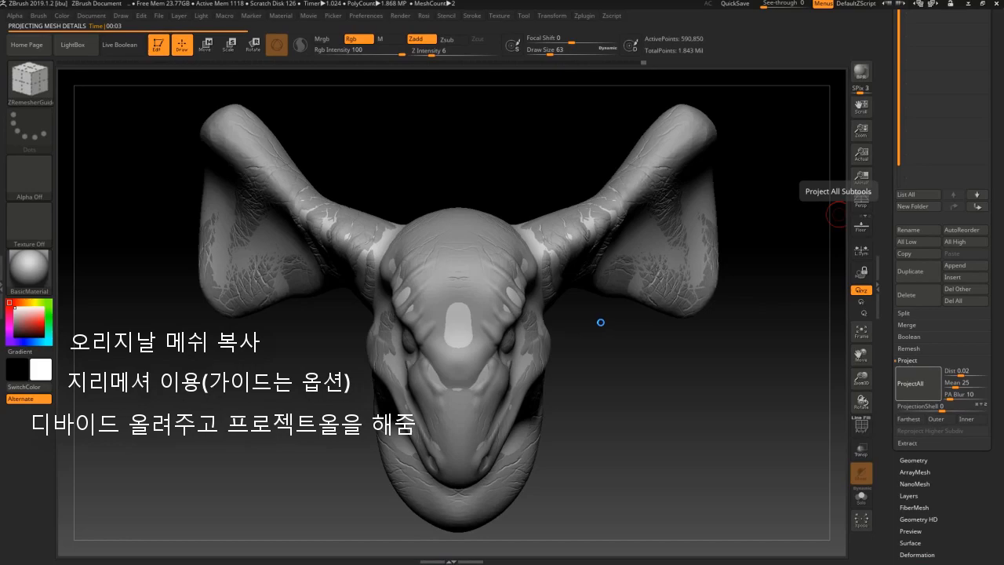
Examine the projected wrinkles around the head and ears, and hide the original PM3D_Sphere3D2 subtool.
drag(615, 375, 722, 406)
alt+drag(710, 346, 727, 381)
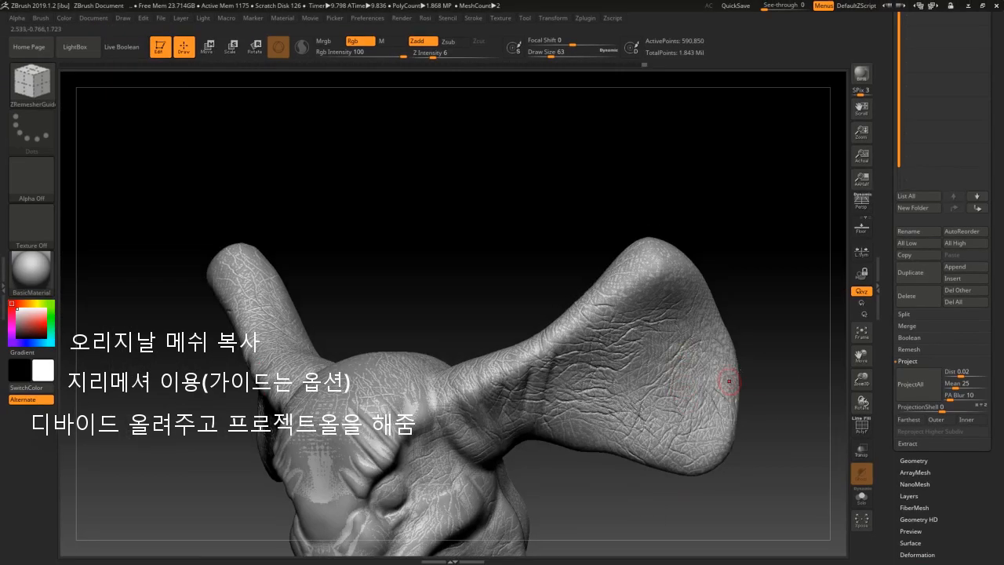
shift+drag(787, 267, 794, 119)
drag(985, 161, 985, 376)
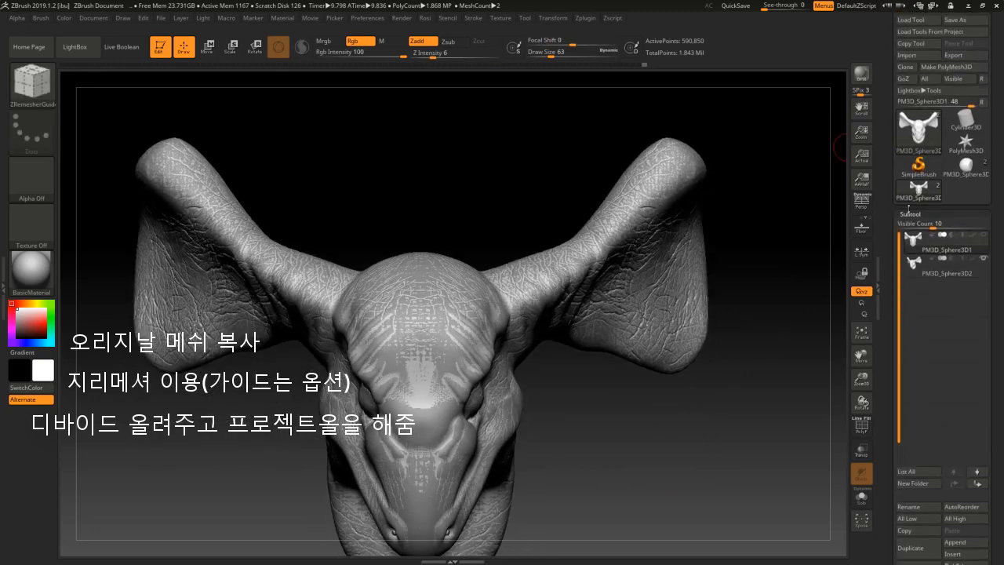
click(982, 262)
drag(702, 441, 884, 239)
alt+drag(715, 410, 733, 385)
Step the projected head down to subdivision level 1, back up through higher levels, and down to level 1 again.
drag(889, 402, 887, 251)
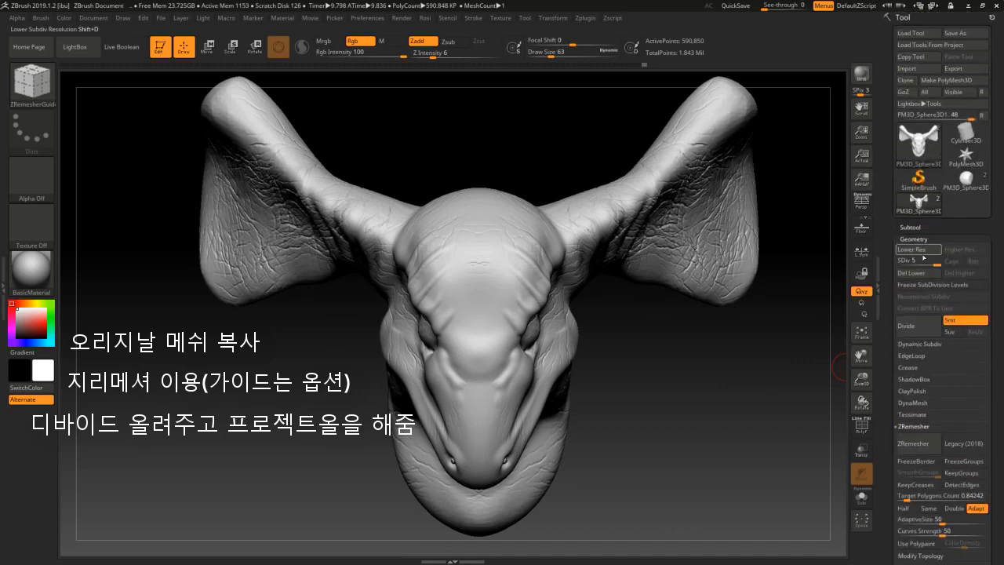
click(920, 249)
click(921, 250)
click(920, 249)
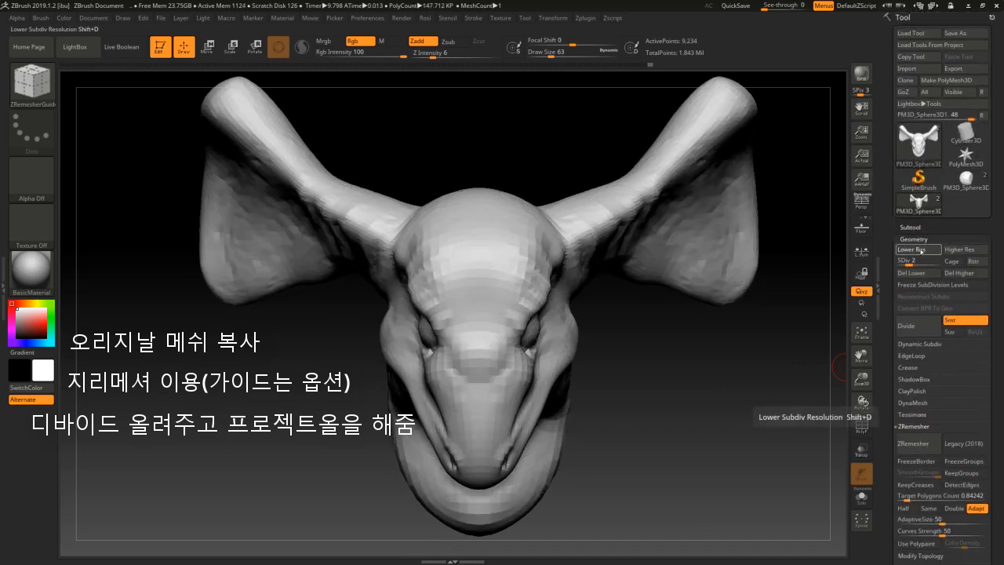
click(921, 250)
click(964, 249)
click(965, 250)
click(964, 249)
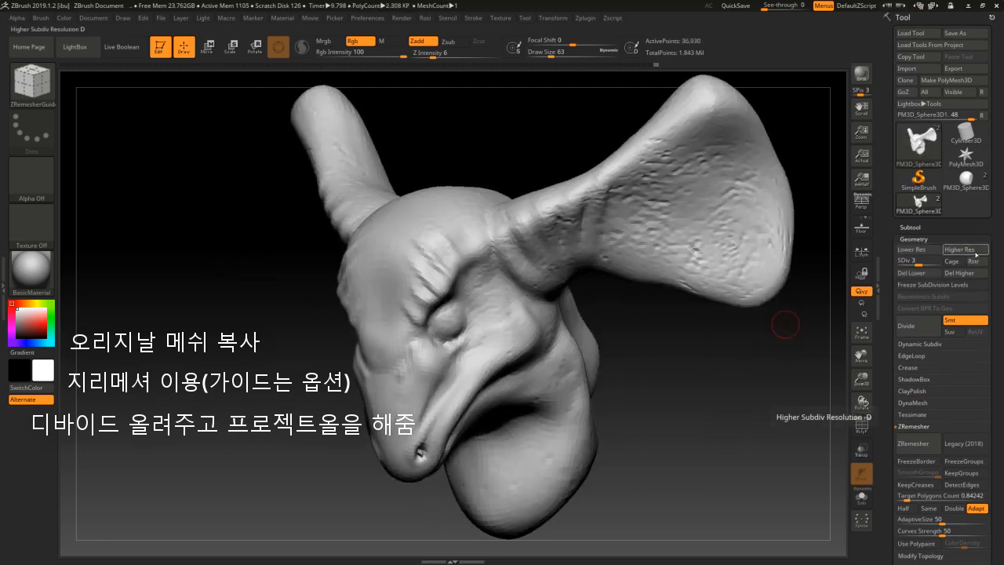
click(926, 250)
click(926, 250)
click(927, 249)
Mask the broad outer parts of both ears on the lowest subdivision level, leaving the ear bases and head unmasked.
drag(771, 374, 713, 343)
ctrl+drag(768, 112, 545, 467)
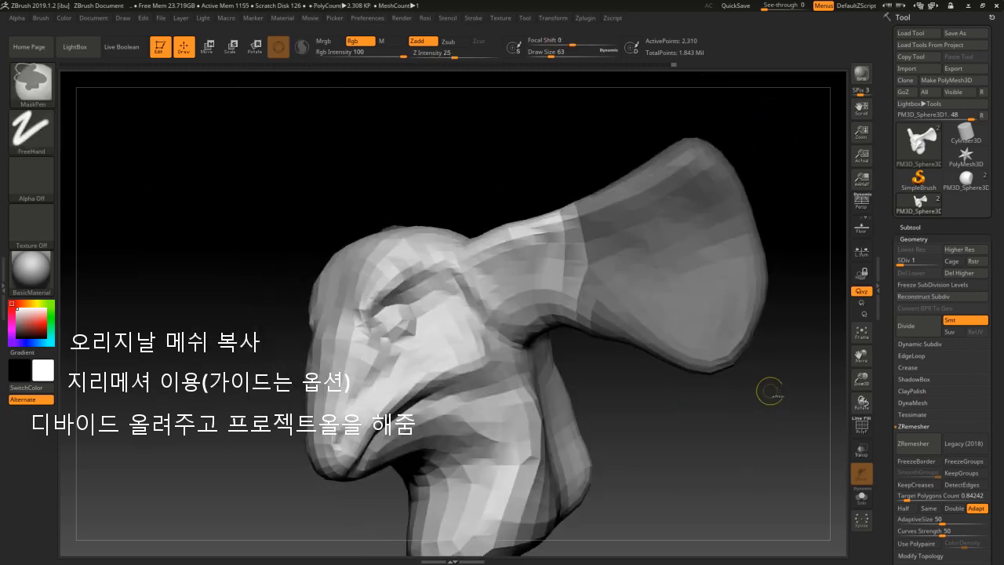
drag(768, 393, 725, 347)
ctrl+drag(666, 381, 567, 182)
drag(701, 412, 579, 223)
ctrl+drag(236, 186, 473, 284)
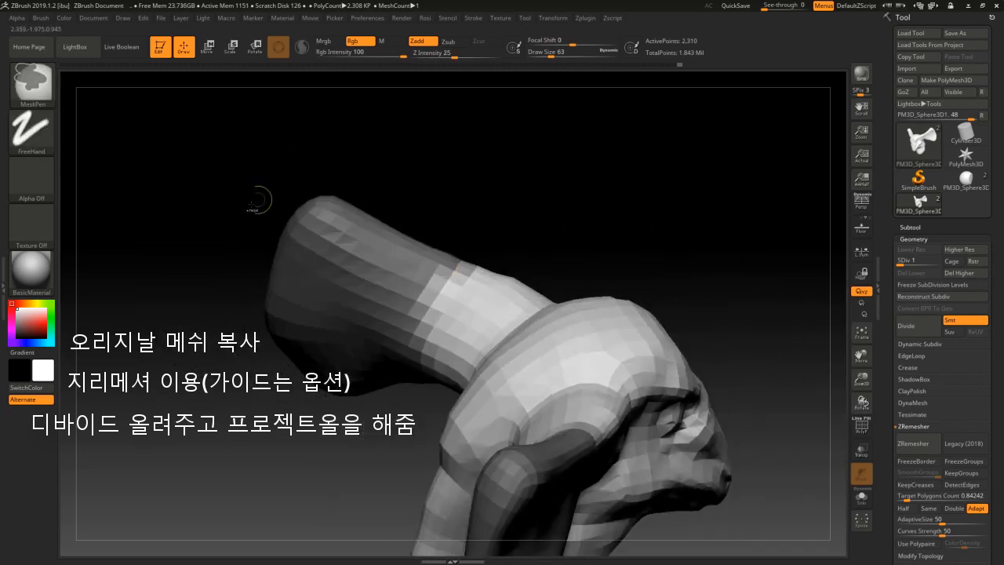
ctrl+drag(259, 212, 428, 319)
ctrl+drag(251, 258, 427, 347)
drag(547, 267, 804, 398)
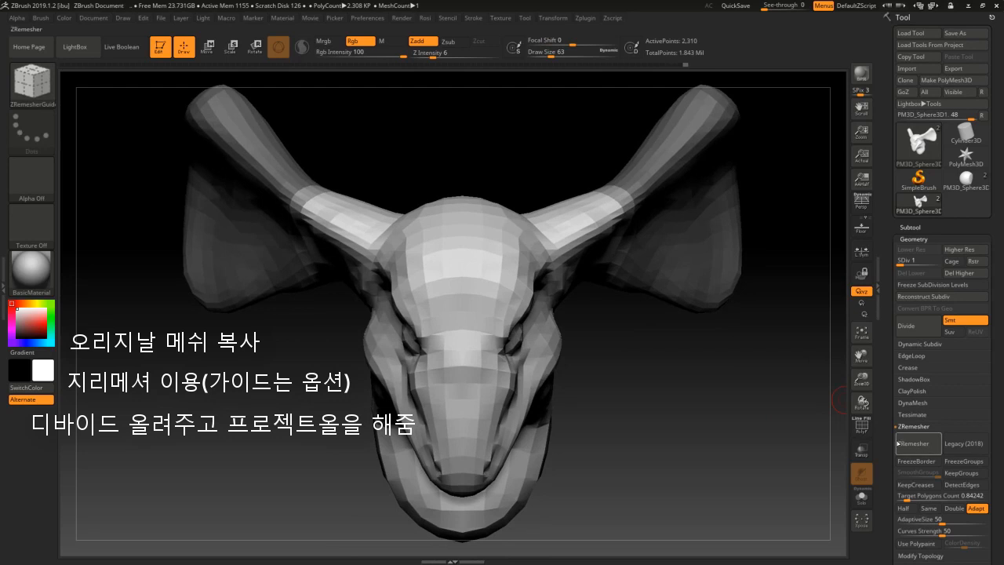
Turn the masked ears into their own polygroup, clear the mask and display the polyframe.
drag(894, 496, 897, 342)
drag(891, 462, 892, 426)
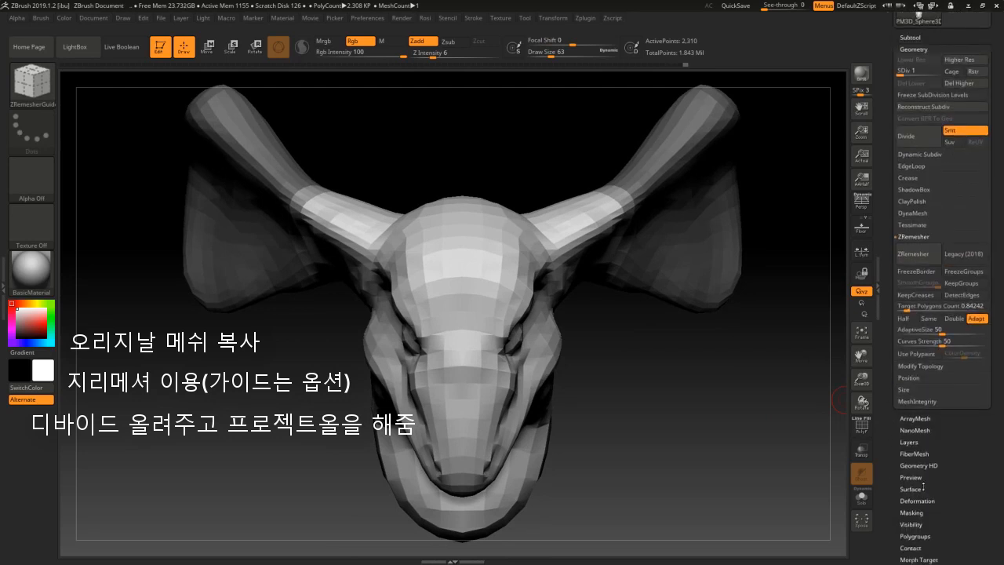
drag(901, 523, 926, 471)
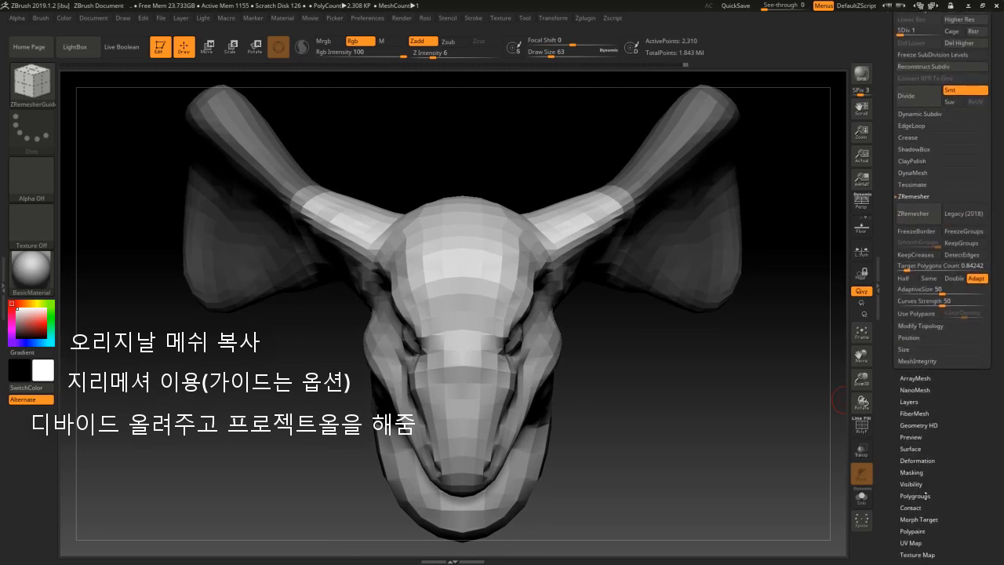
click(926, 495)
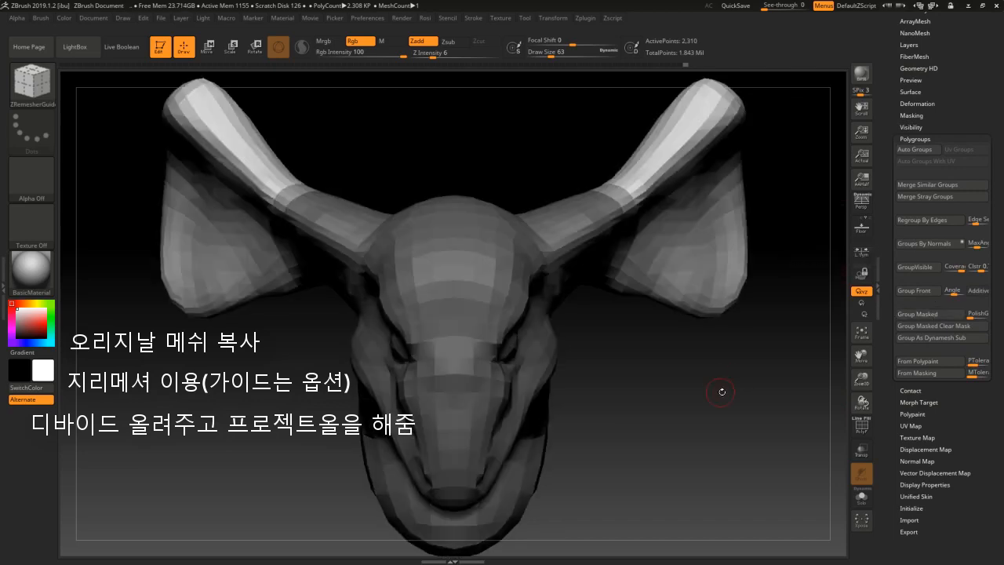
key(shift+f)
mouse_move(721, 391)
mouse_down()
mouse_move(710, 388)
mouse_move(690, 246)
mouse_up()
drag(616, 379, 691, 284)
shift+drag(704, 399, 662, 245)
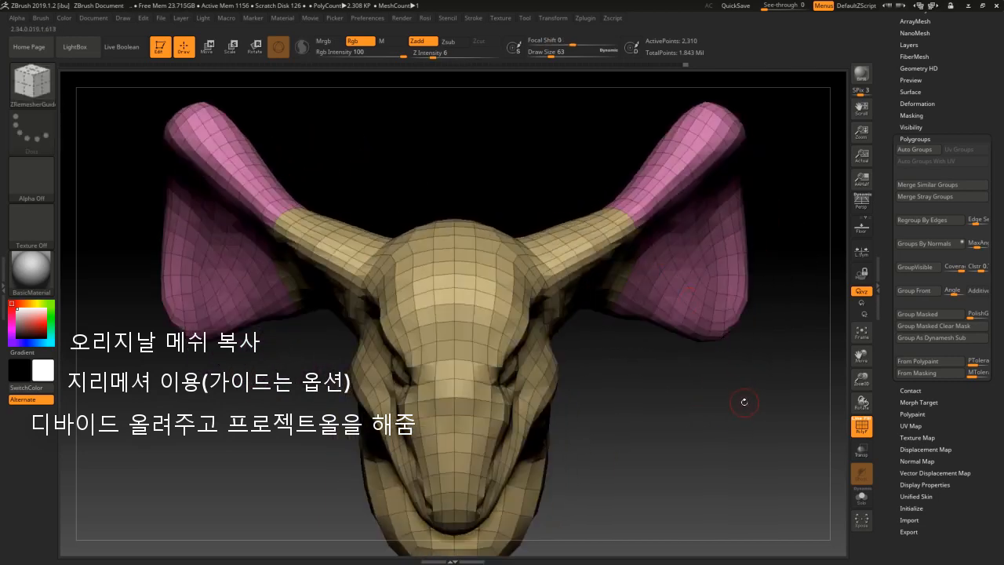
drag(695, 412, 773, 349)
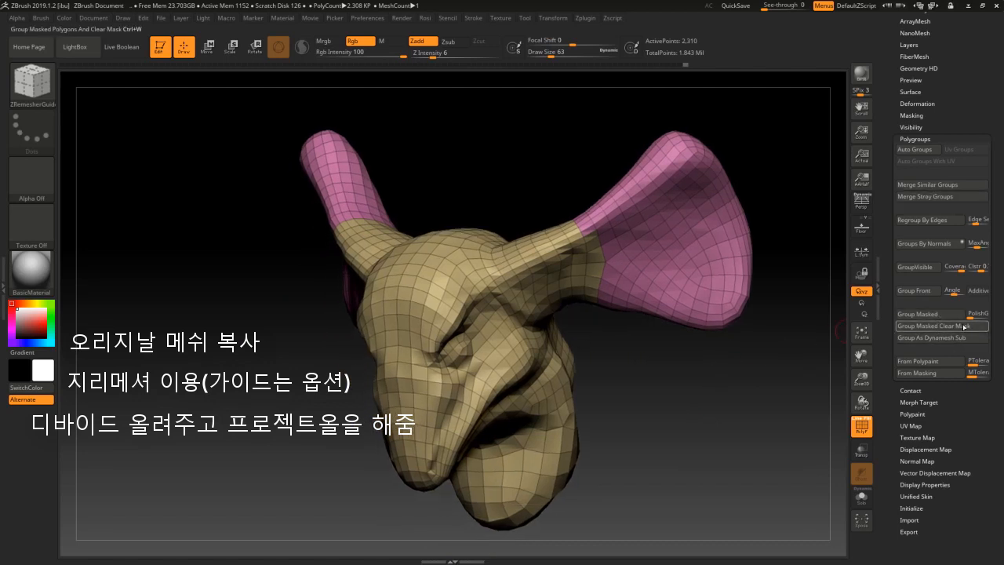
Regroup the whole unmasked head as a single polygroup and turn off the polyframe display.
click(963, 327)
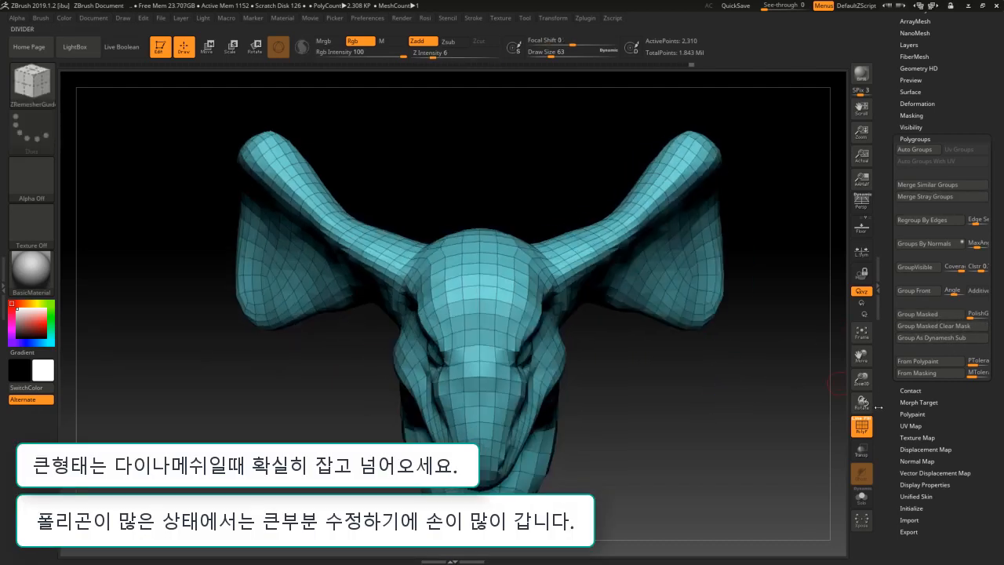
key(shift+f)
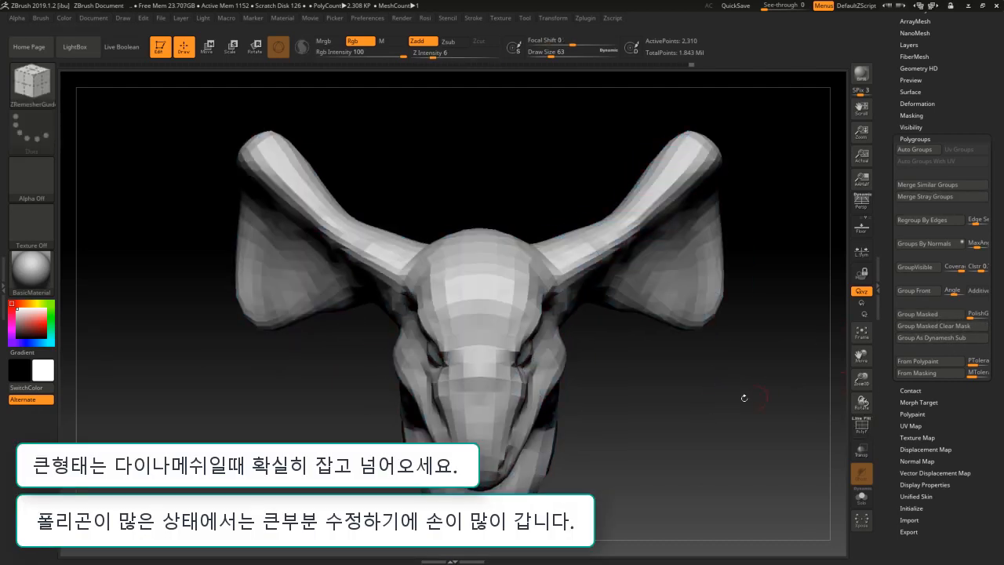
With a large Move brush, draw size about 455, pull the snout of the lowest-level head downward to lengthen it.
drag(742, 397, 689, 363)
key(b)
key(m)
key(v)
drag(552, 54, 582, 57)
mouse_move(726, 373)
mouse_down()
mouse_move(720, 334)
mouse_move(647, 302)
mouse_move(494, 337)
mouse_up()
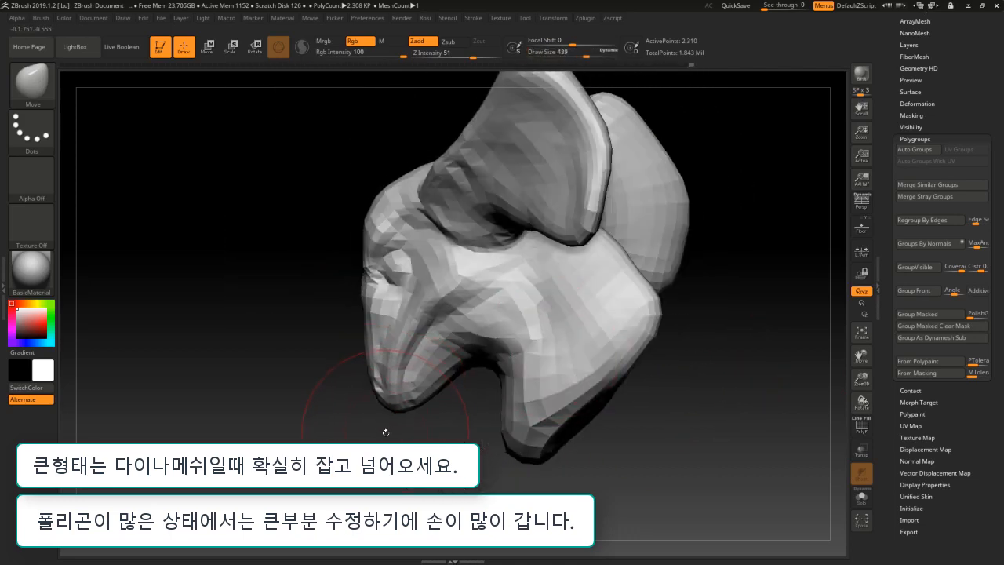
drag(385, 432, 422, 439)
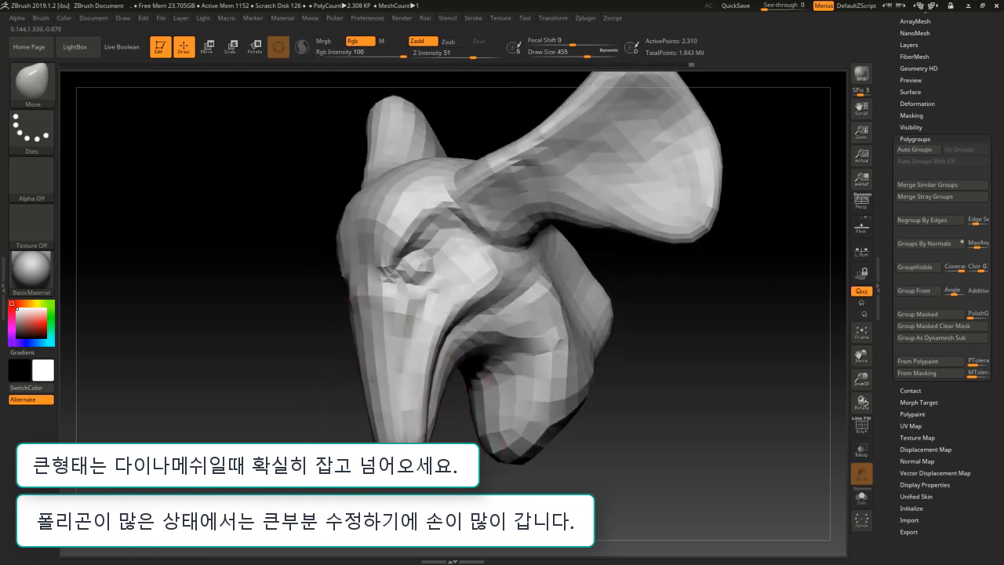
Shape the elongated snout with the Move brush into a forward-bent trunk that narrows to a pointed tip.
mouse_move(372, 379)
mouse_down()
mouse_move(348, 380)
mouse_move(367, 396)
mouse_move(357, 418)
mouse_move(400, 431)
mouse_up()
drag(359, 353, 353, 351)
mouse_move(333, 457)
mouse_down()
mouse_move(451, 455)
mouse_move(439, 449)
mouse_up()
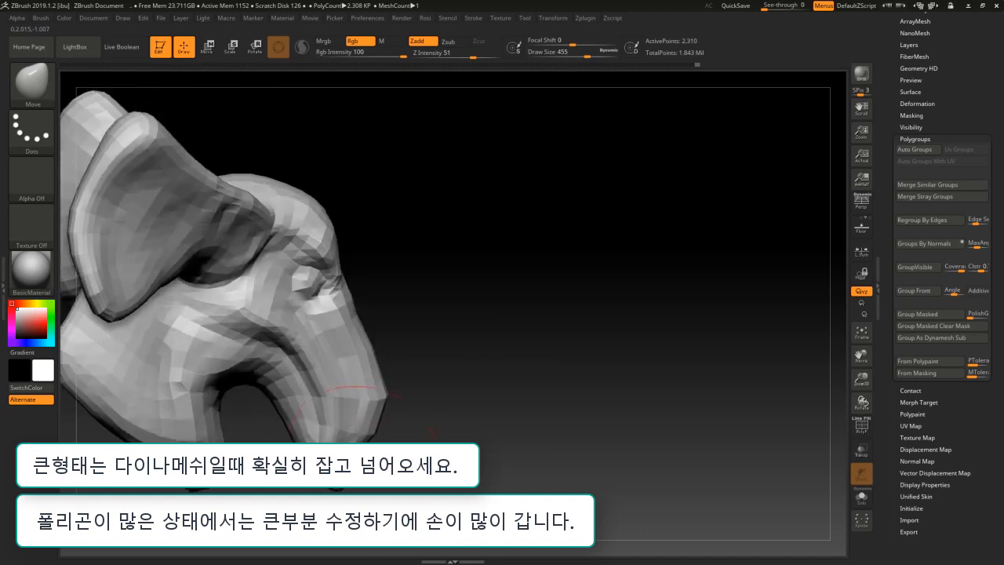
mouse_move(353, 431)
mouse_down()
mouse_move(332, 433)
mouse_move(353, 430)
mouse_up()
alt+drag(440, 421, 499, 415)
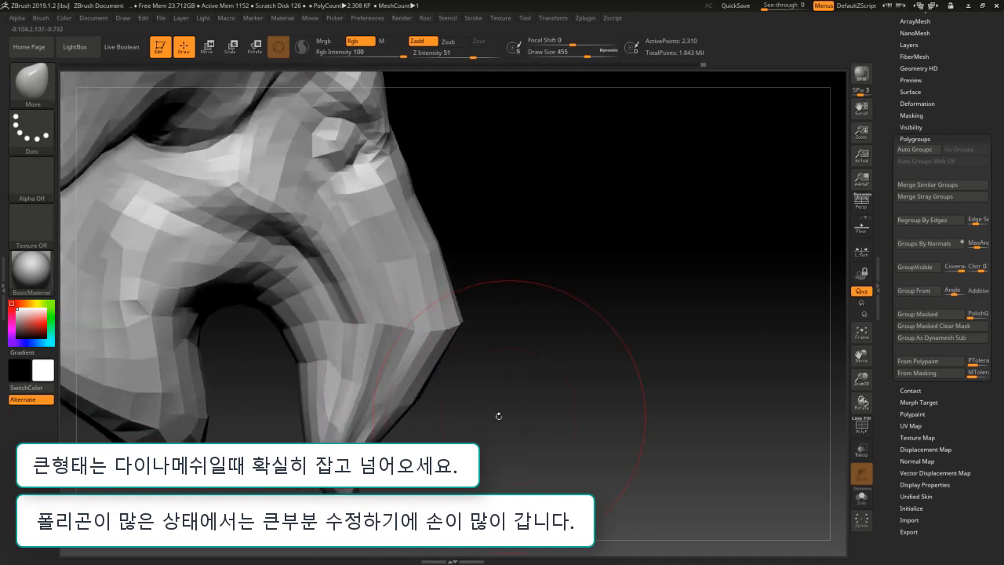
alt+drag(592, 368, 618, 309)
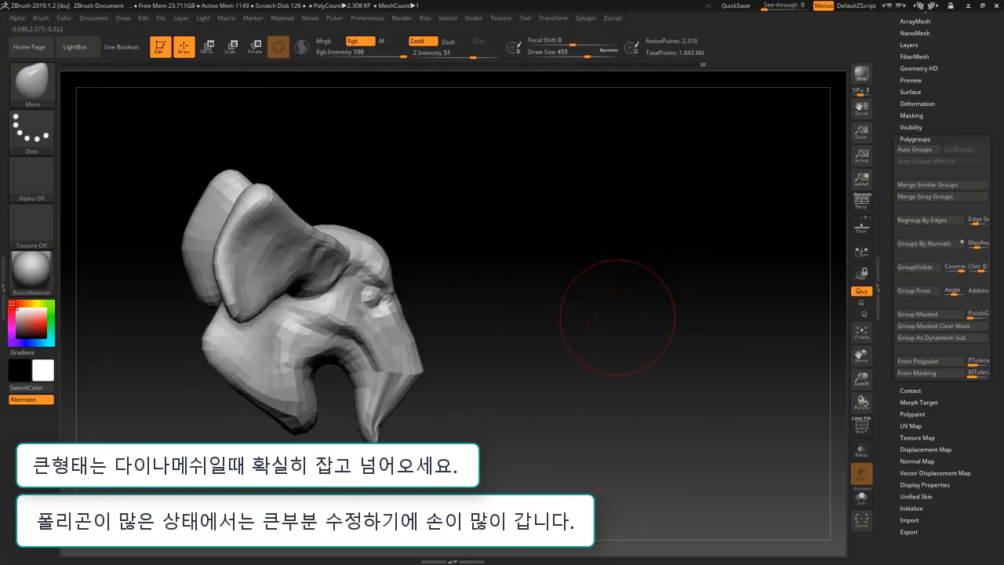
drag(690, 328, 572, 360)
drag(632, 368, 772, 201)
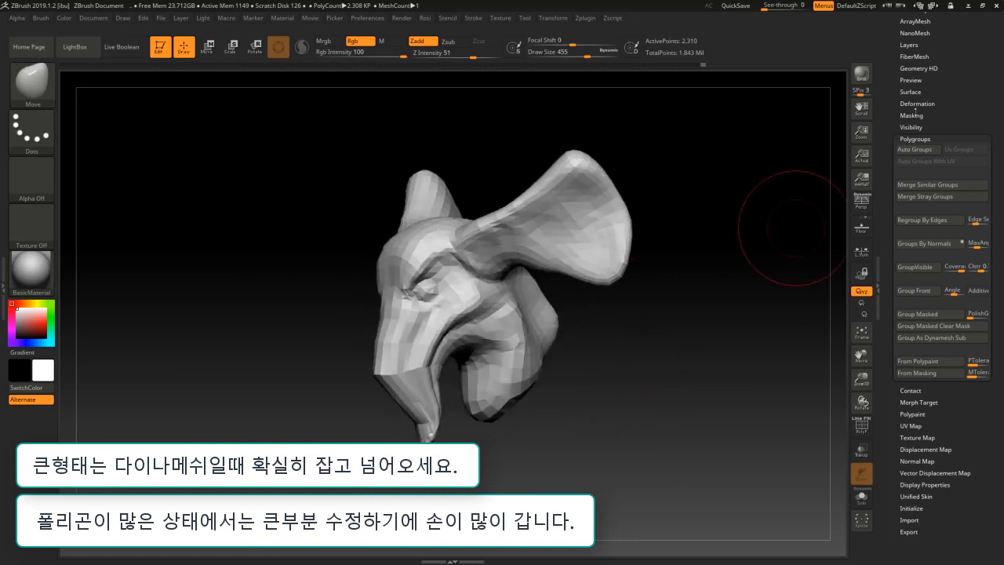
Select the high-resolution PM3D_Sphere3D2 subtool and stretch its snout downward into a long trunk with the Move brush.
click(914, 226)
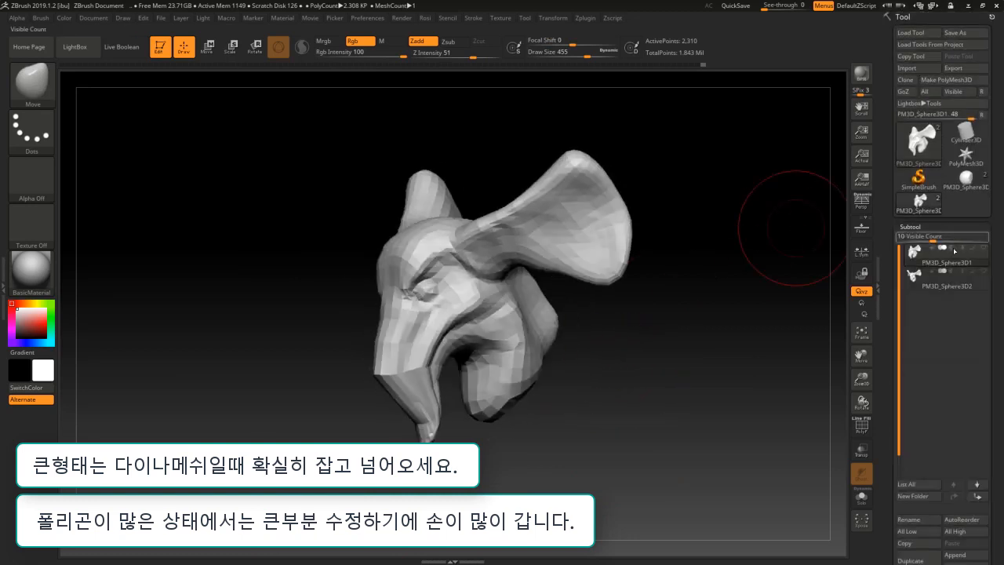
click(941, 276)
drag(717, 342, 761, 68)
alt+drag(531, 353, 544, 394)
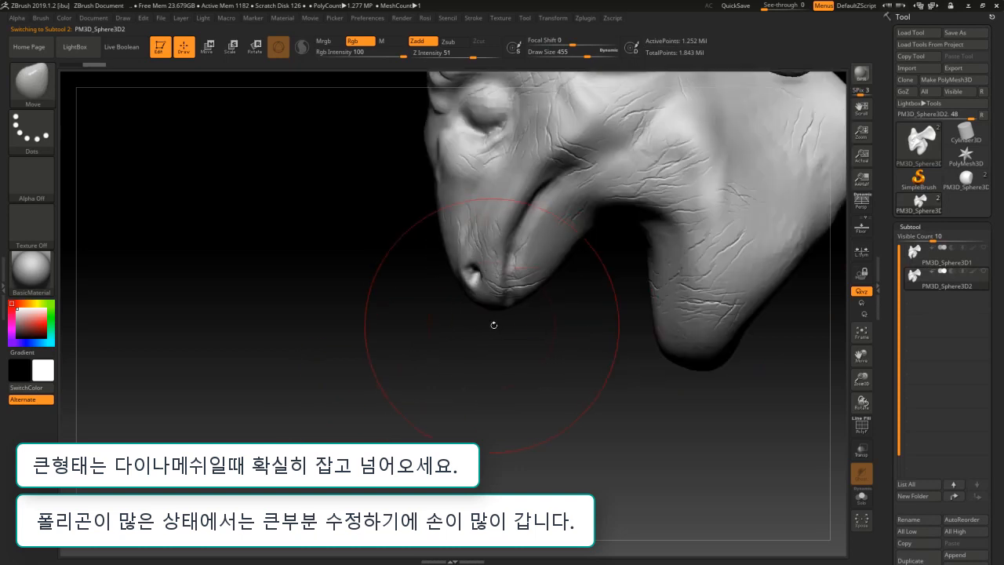
drag(494, 298, 521, 444)
drag(450, 264, 427, 256)
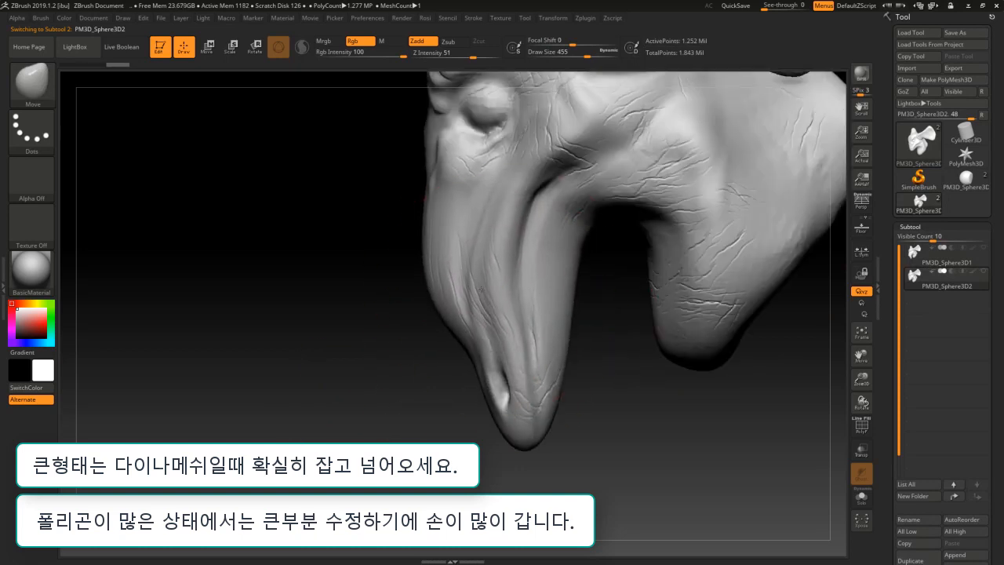
drag(578, 291, 555, 292)
drag(476, 386, 464, 399)
Inspect the stretched polygons along the snout of PM3D_Sphere3D2 with the polyframe switched on and off.
drag(564, 408, 648, 427)
click(861, 426)
alt+drag(732, 337, 741, 408)
click(861, 426)
mouse_move(710, 377)
alt+mouse_down()
mouse_move(677, 301)
mouse_move(682, 275)
mouse_move(611, 291)
mouse_move(630, 202)
alt+mouse_up()
Switch to the ClayBuildup brush and set its draw size to 207.
key(b)
key(c)
key(b)
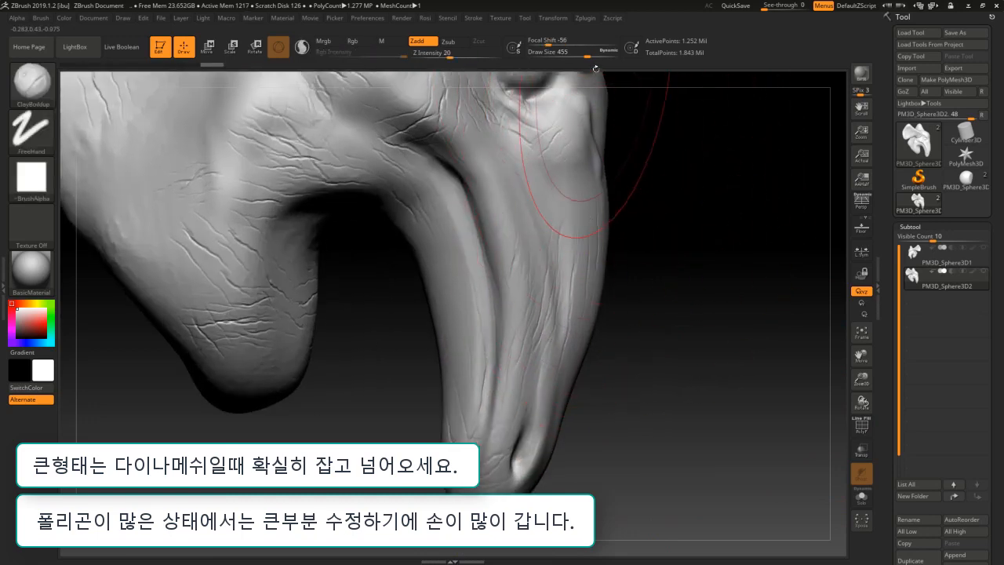
click(568, 53)
mouse_move(726, 258)
alt+mouse_down()
mouse_move(728, 303)
mouse_move(728, 249)
alt+mouse_up()
Make PM3D_Sphere3D1 the active subtool again and raise it from subdivision level 1 to level 4.
key(Up)
drag(773, 342, 804, 355)
drag(770, 418, 685, 405)
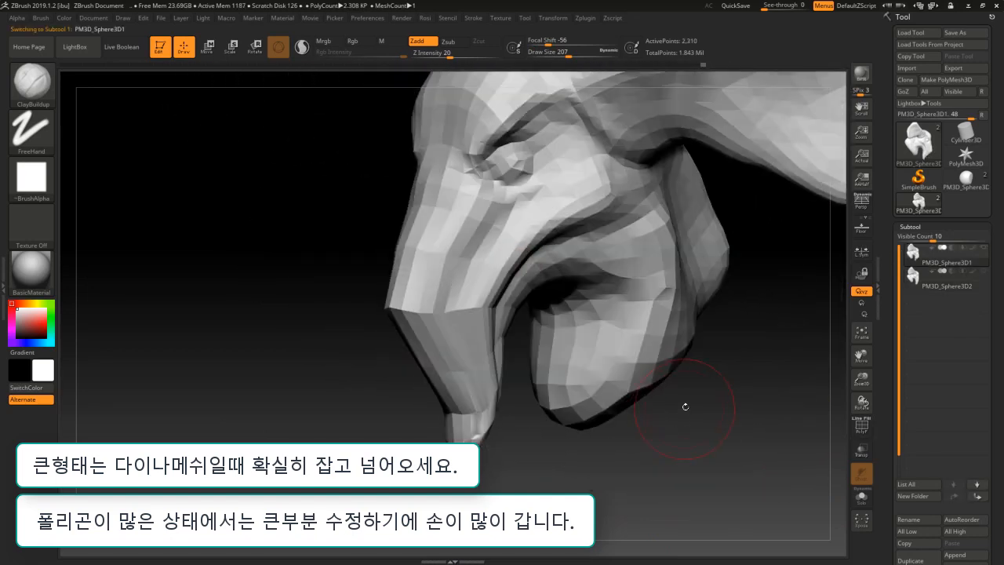
key(d)
key(d)
key(d)
mouse_move(726, 439)
mouse_down()
mouse_move(747, 441)
mouse_move(697, 374)
mouse_up()
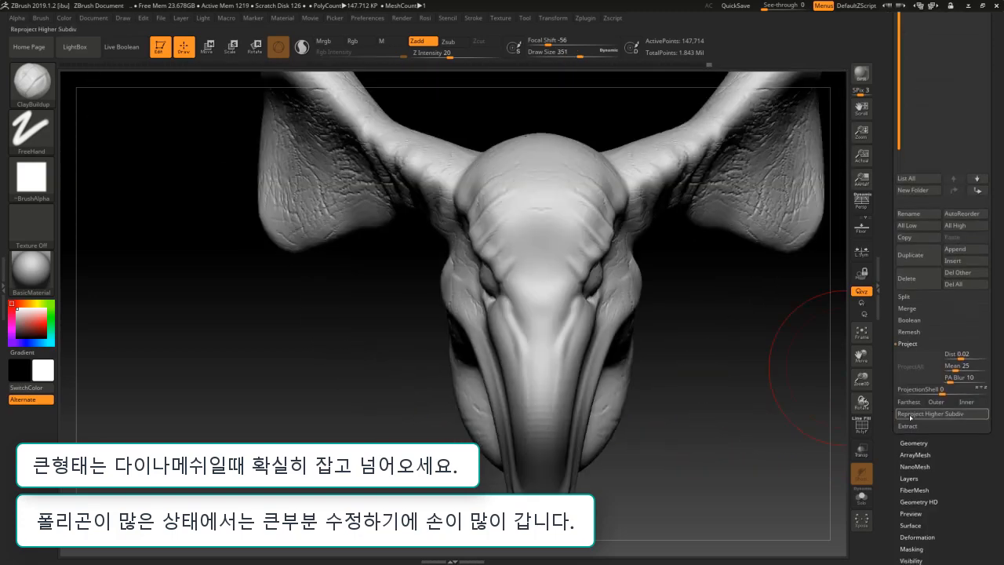
Divide the retopologized head further until it reaches subdivision level 7.
click(905, 445)
alt+drag(768, 341, 732, 287)
scroll(941, 196, up, 5)
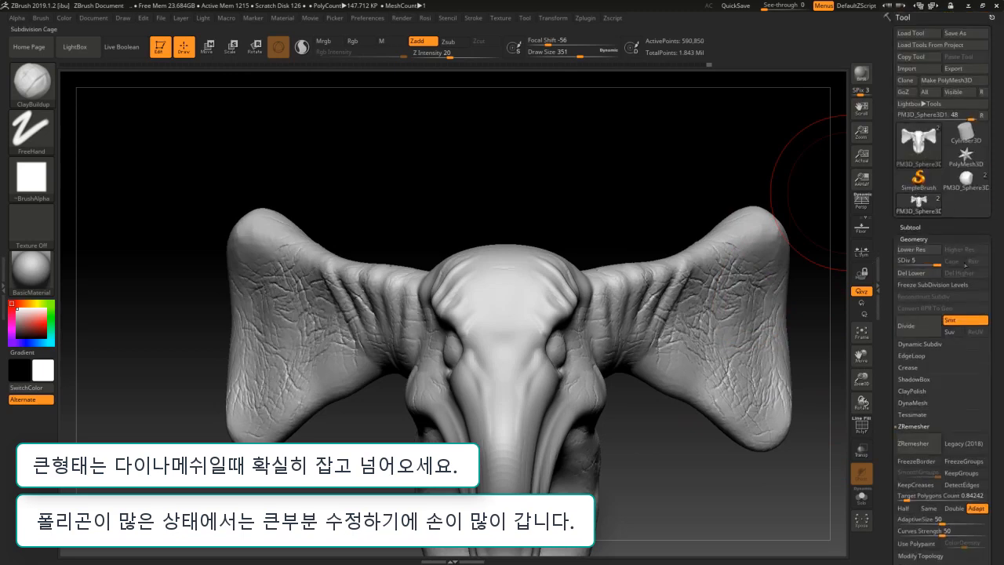
click(920, 334)
click(918, 332)
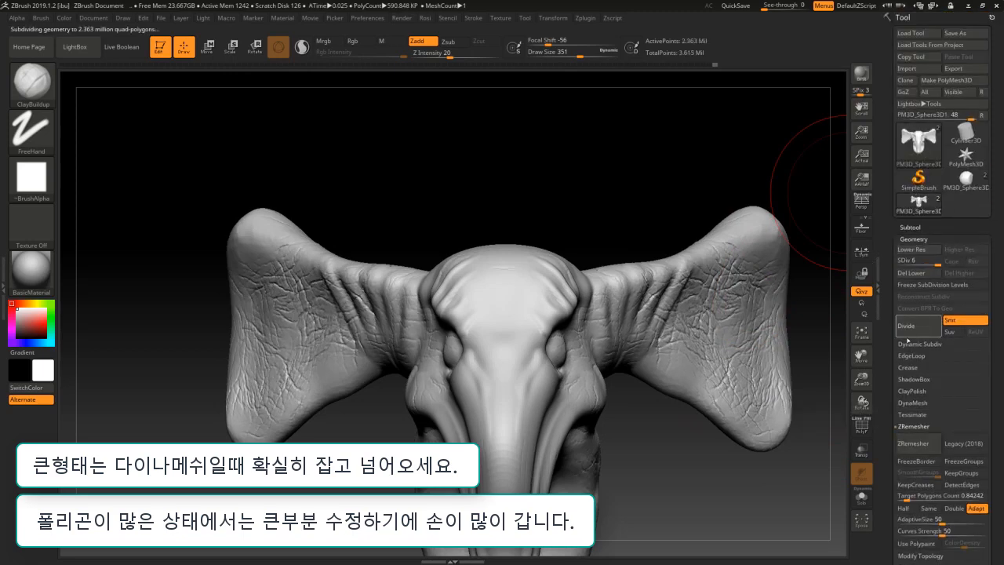
drag(808, 447, 698, 426)
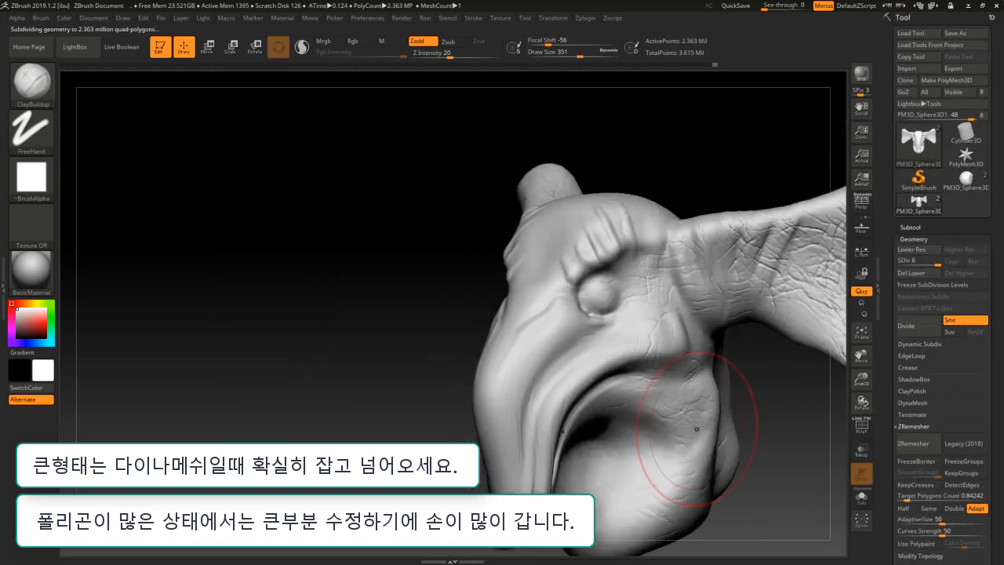
drag(424, 359, 384, 276)
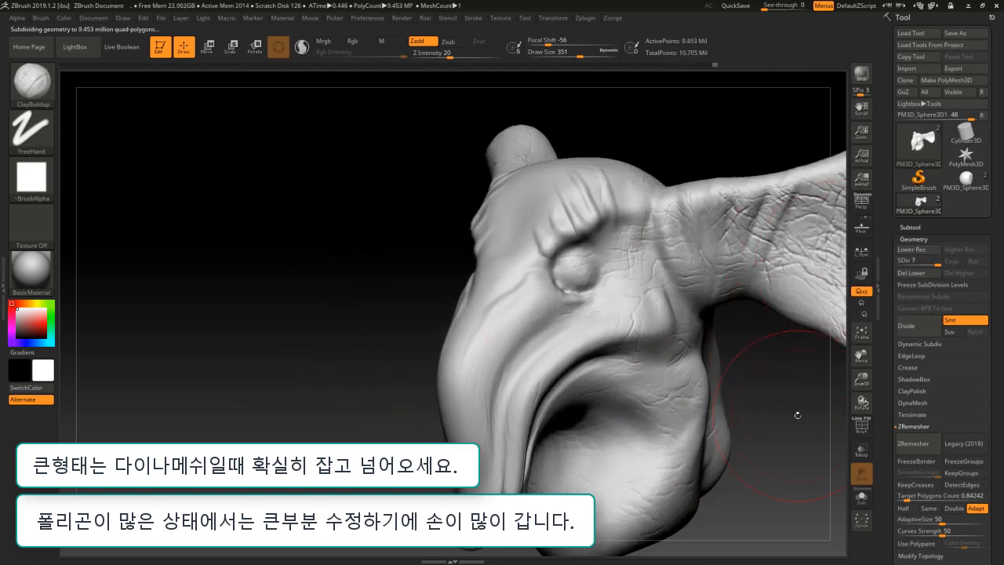
Step the subdivided head down from level 7 to subdivision level 1.
drag(798, 415, 941, 414)
click(925, 251)
click(925, 252)
click(926, 253)
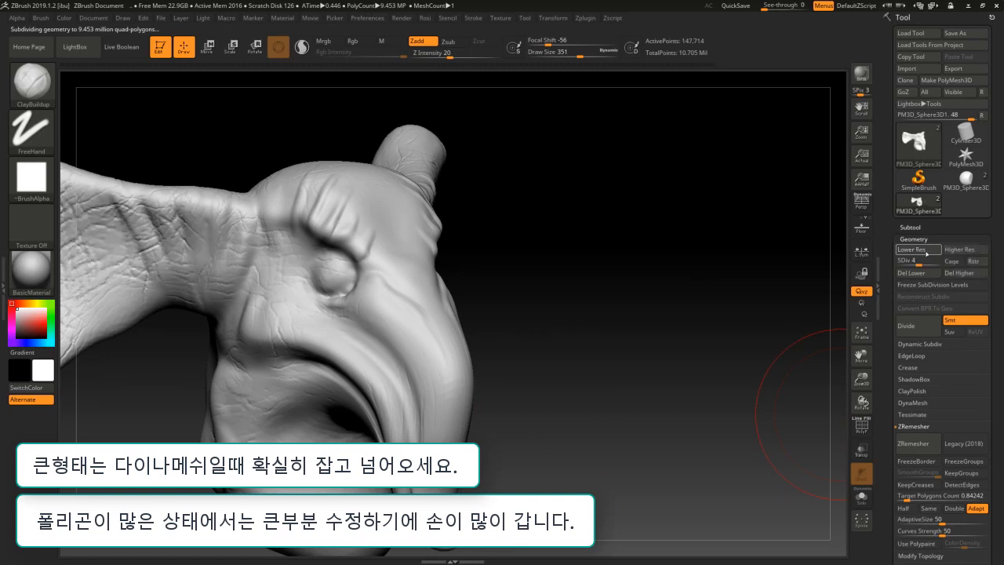
click(926, 253)
click(926, 254)
click(926, 253)
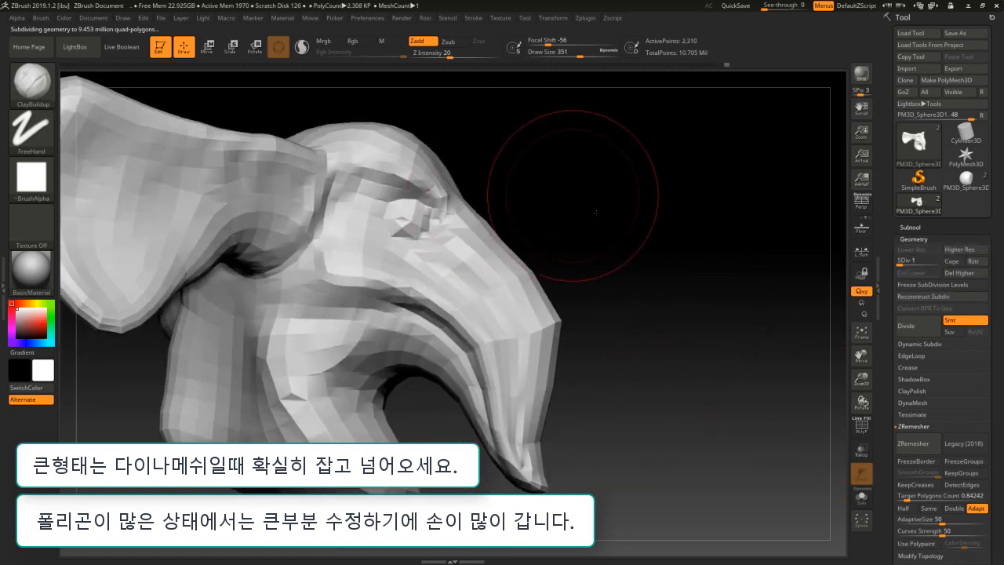
On the lowest level, flatten the crown and push out the brow with the Move brush at draw size 351.
drag(596, 211, 471, 258)
key(ctrl)
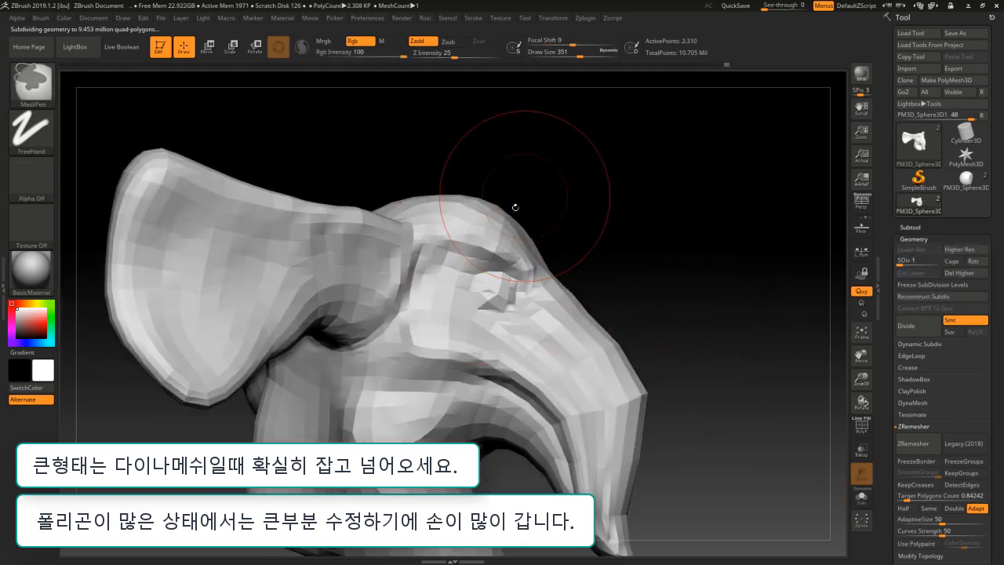
drag(625, 205, 560, 224)
drag(524, 245, 524, 224)
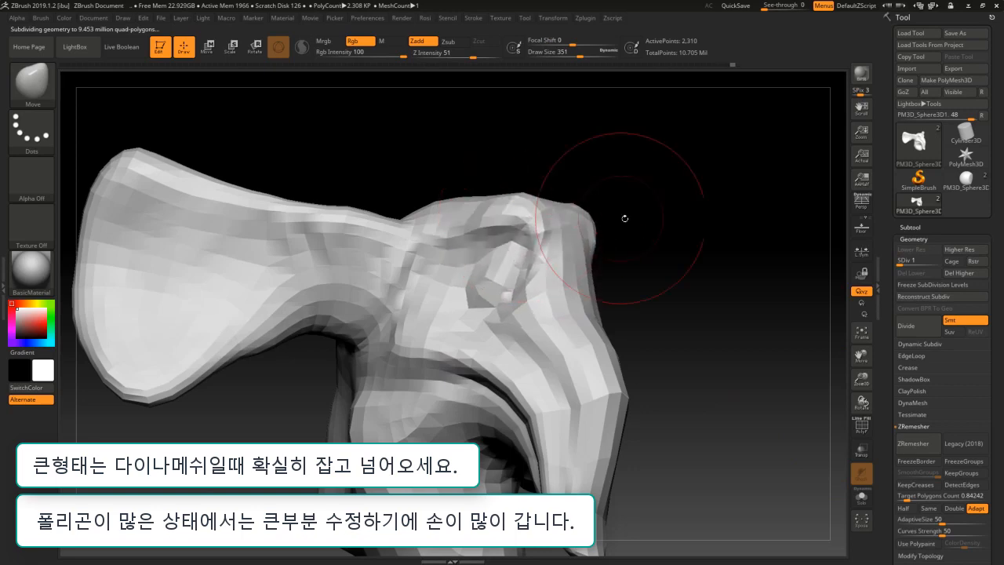
drag(625, 218, 661, 226)
drag(552, 300, 559, 293)
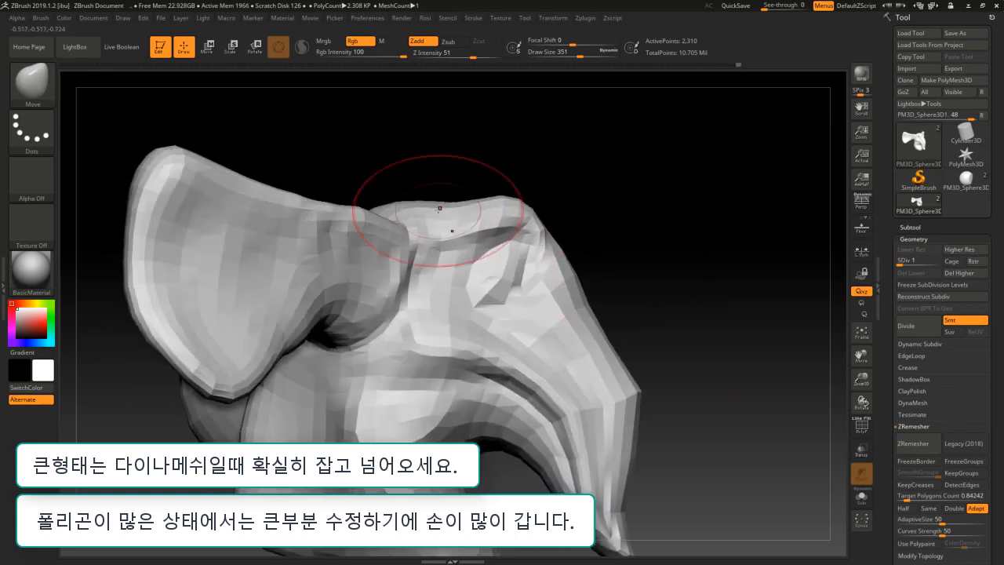
drag(604, 168, 747, 153)
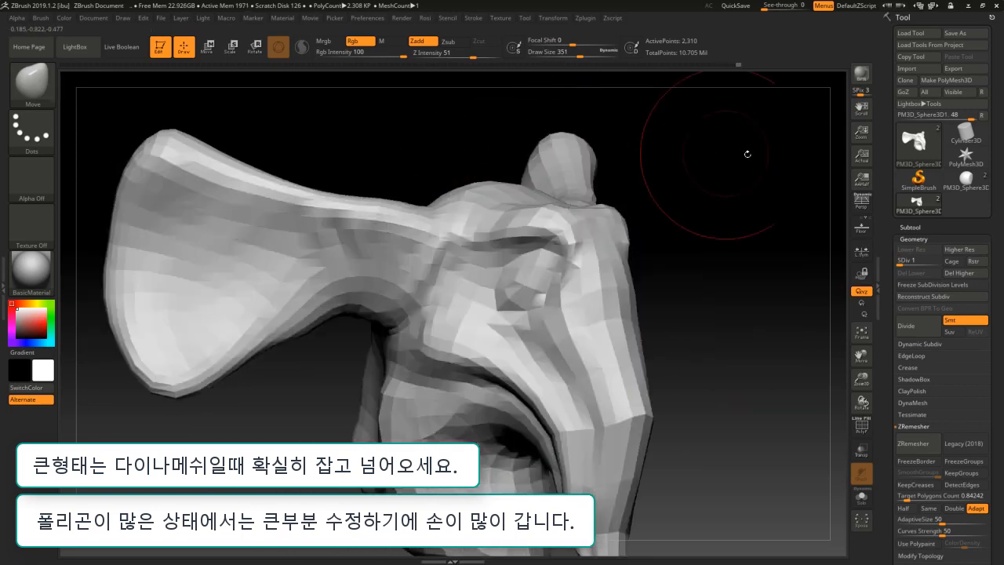
drag(713, 287, 701, 172)
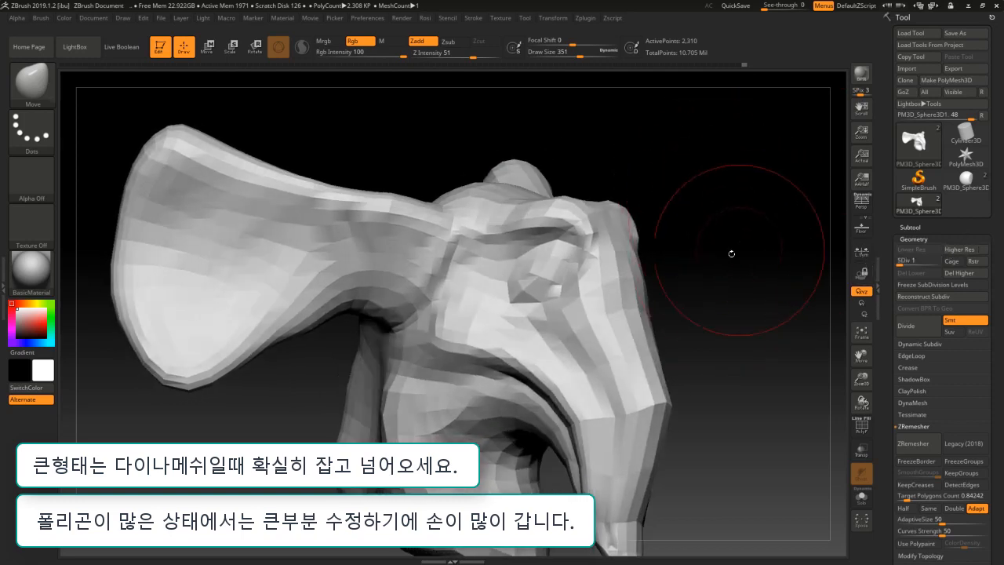
mouse_move(711, 262)
mouse_down()
mouse_move(769, 258)
mouse_move(749, 256)
mouse_up()
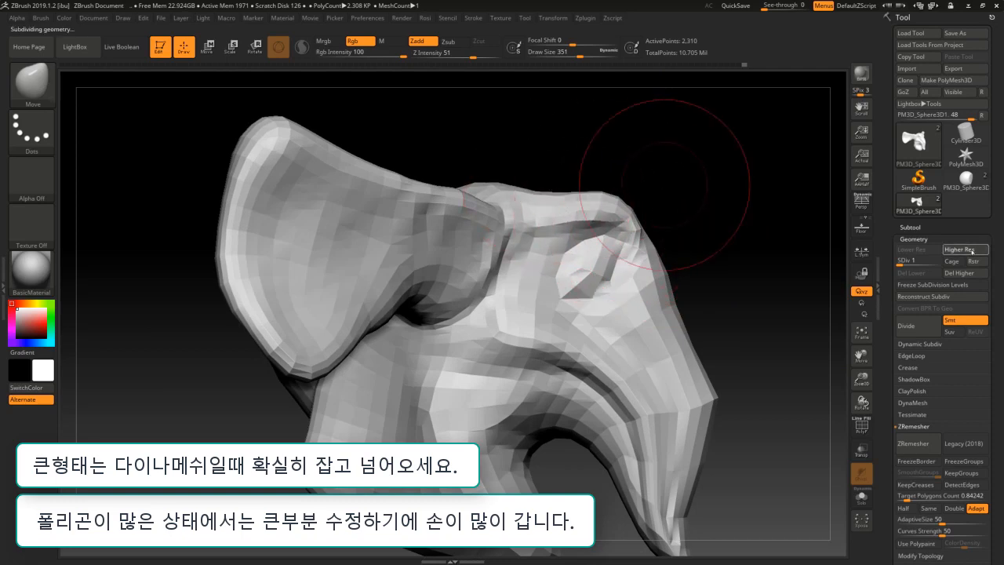
Raise the reshaped head back up to subdivision level 7 and check its wrinkle detail.
click(945, 248)
click(949, 249)
click(968, 251)
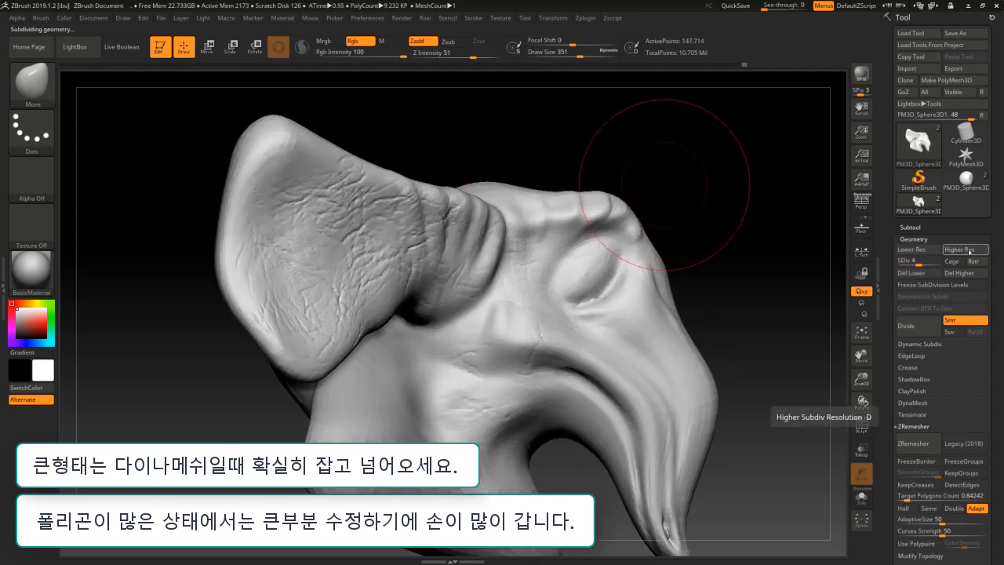
click(971, 251)
click(971, 251)
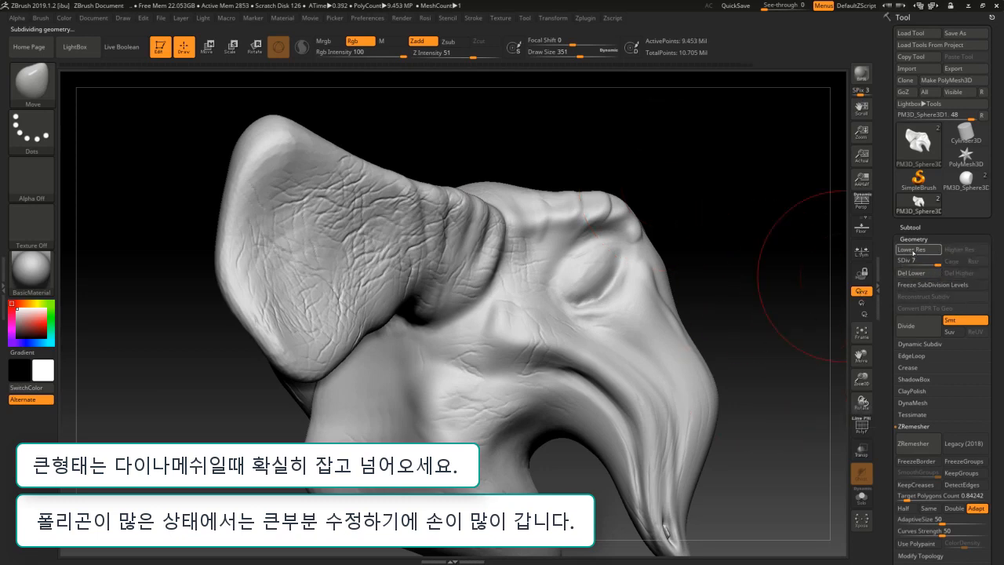
drag(767, 308, 392, 403)
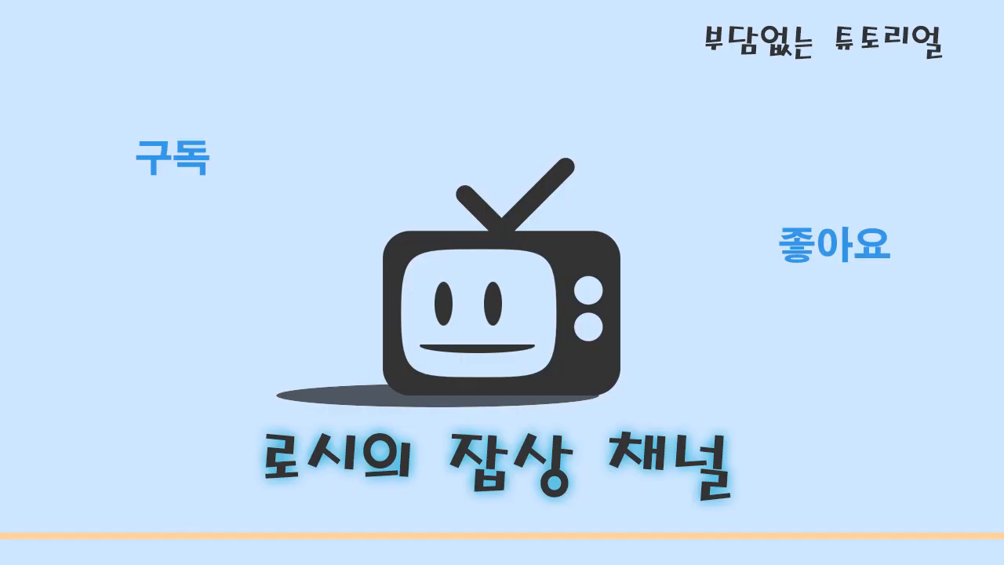